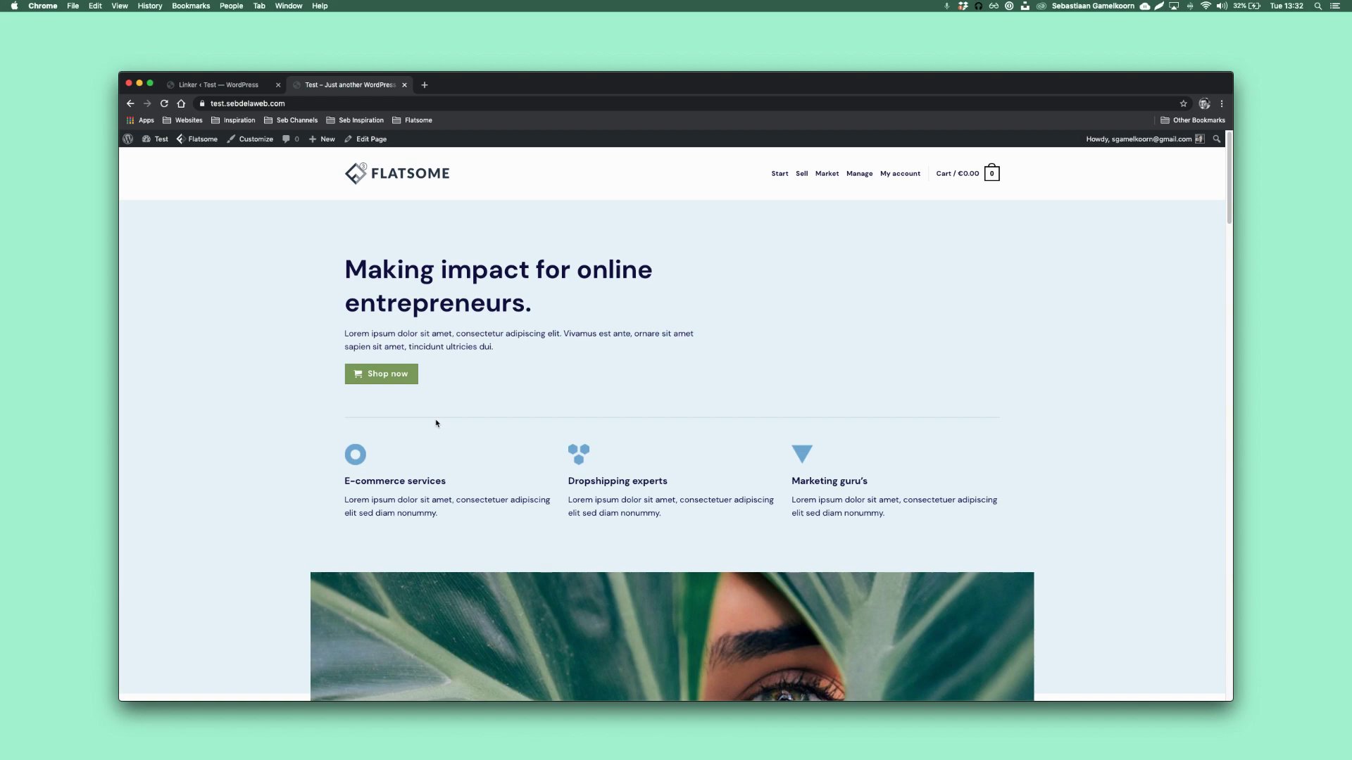
Review the Linker link list, the dashboard's top 10 link clicks and the installed plugins
{"action": "left_click", "coordinate": [243, 85]}
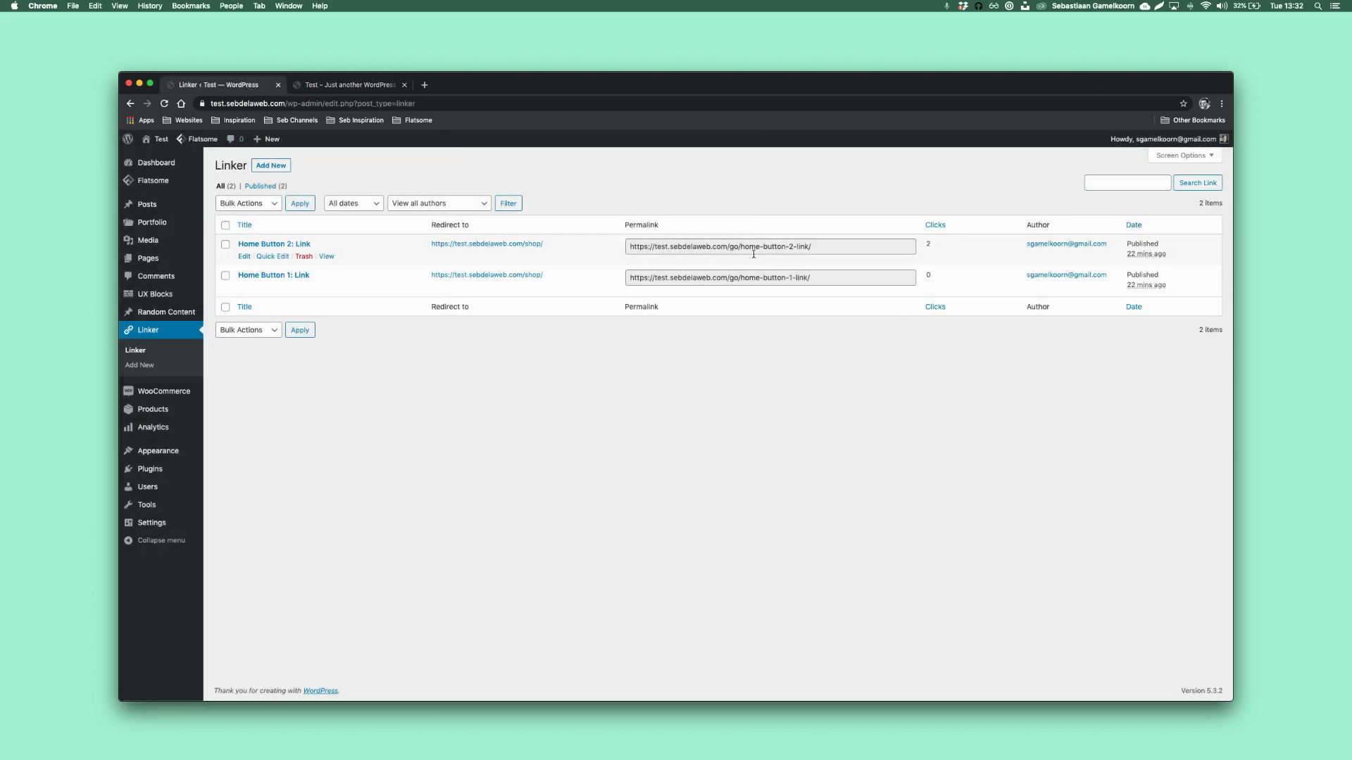
{"action": "left_click", "coordinate": [156, 163]}
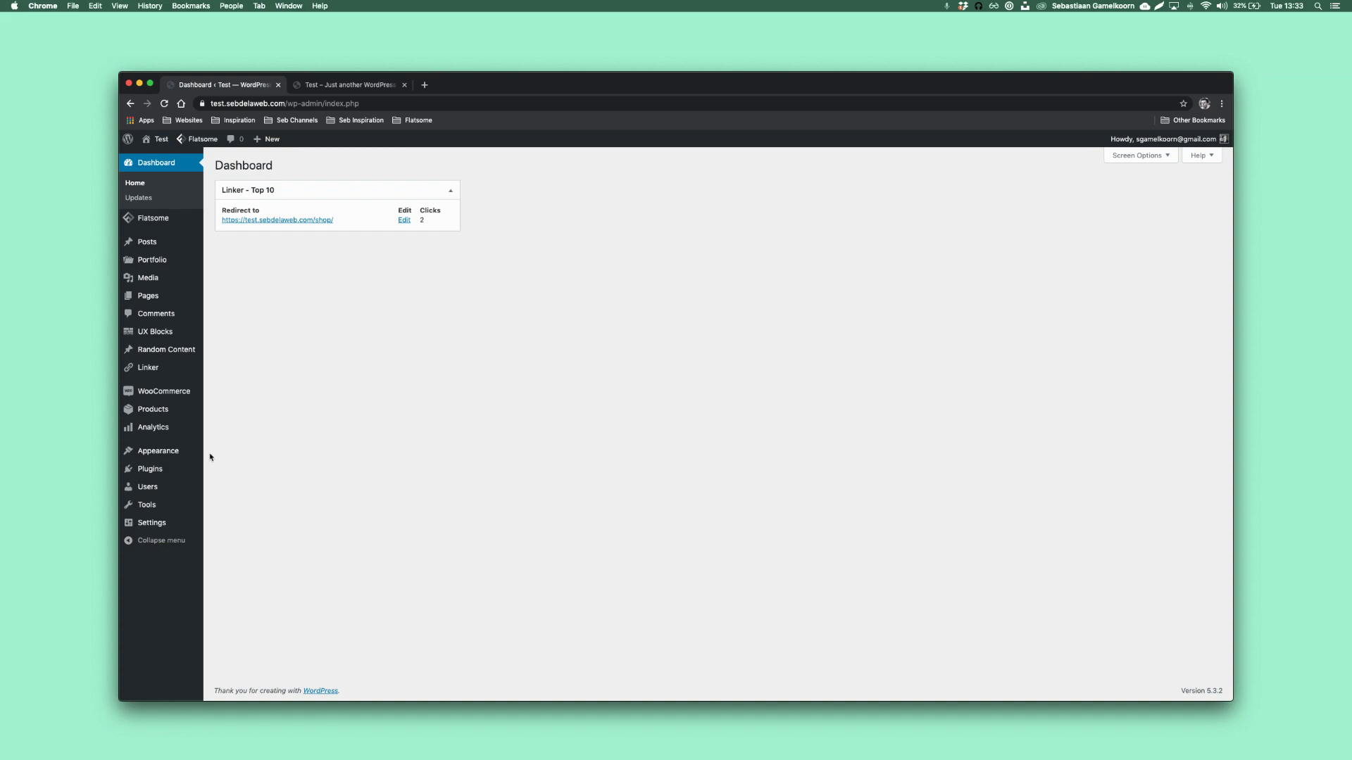
{"action": "mouse_move", "coordinate": [186, 471]}
{"action": "left_click", "coordinate": [250, 467]}
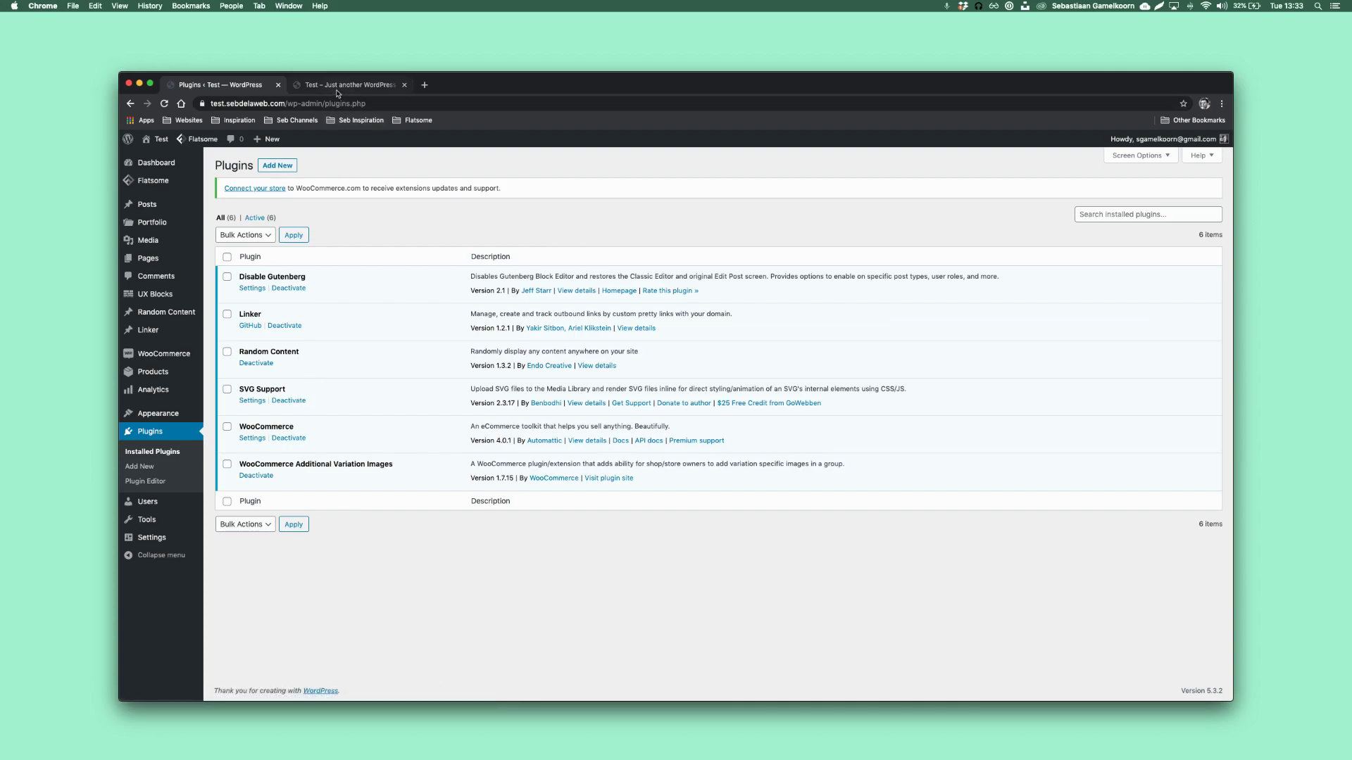
Create and publish a new UX block titled "Home - Hero - Button 1"
{"action": "left_click", "coordinate": [177, 298]}
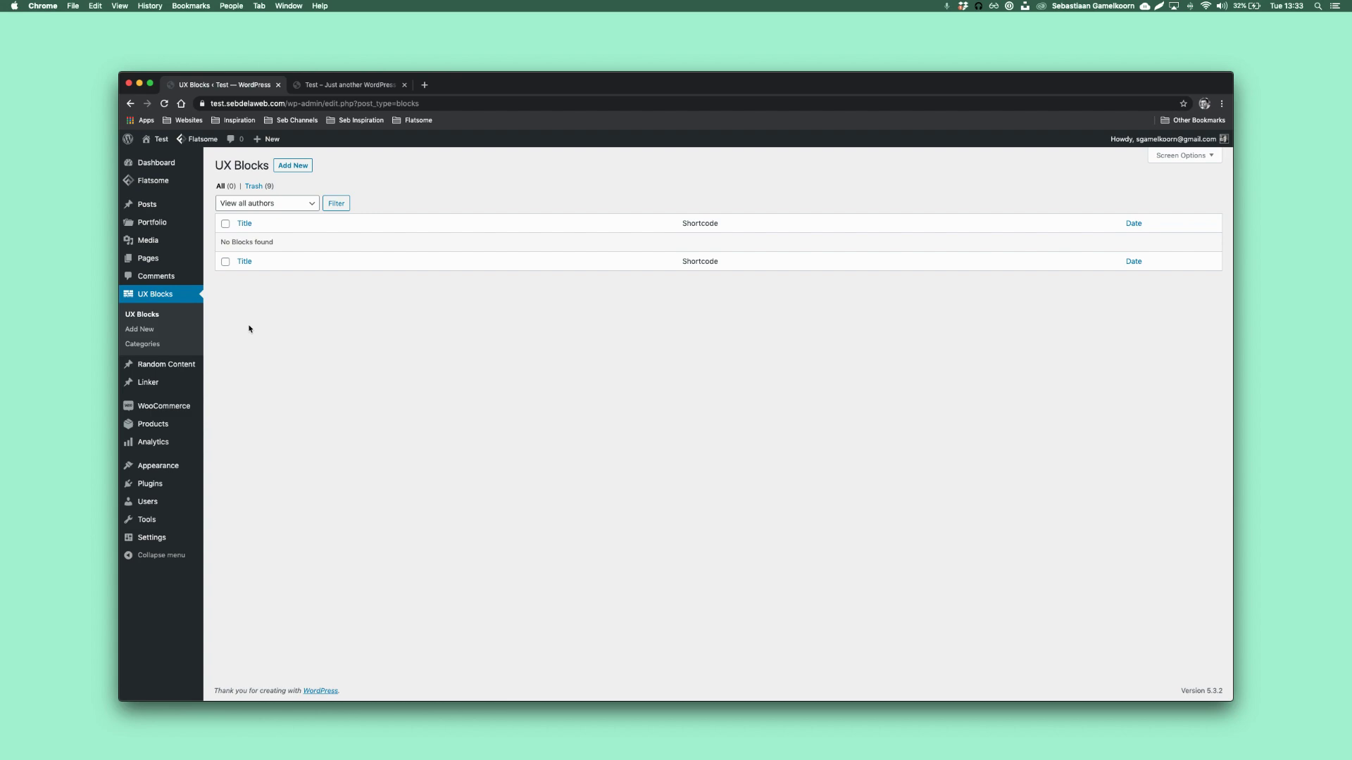
{"action": "left_click", "coordinate": [300, 170]}
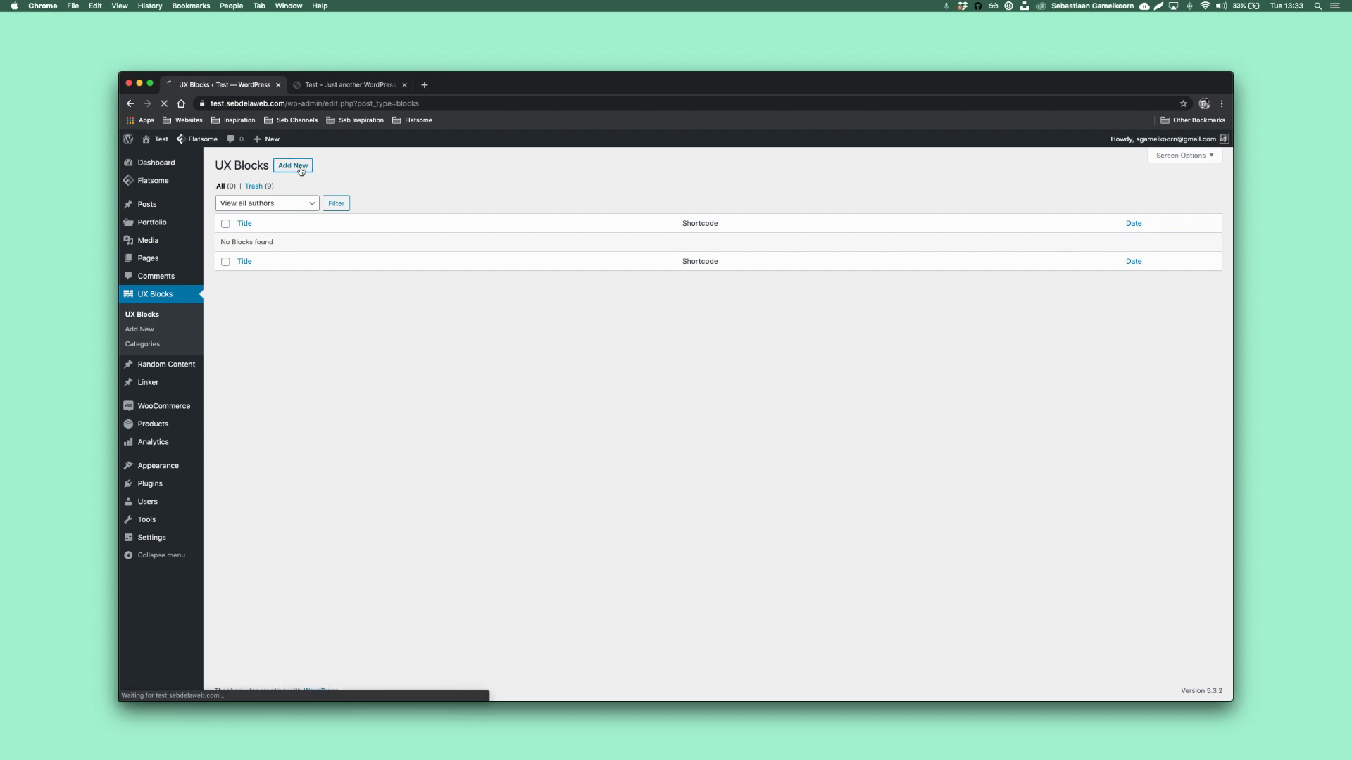
{"action": "type", "text": "Button 1"}
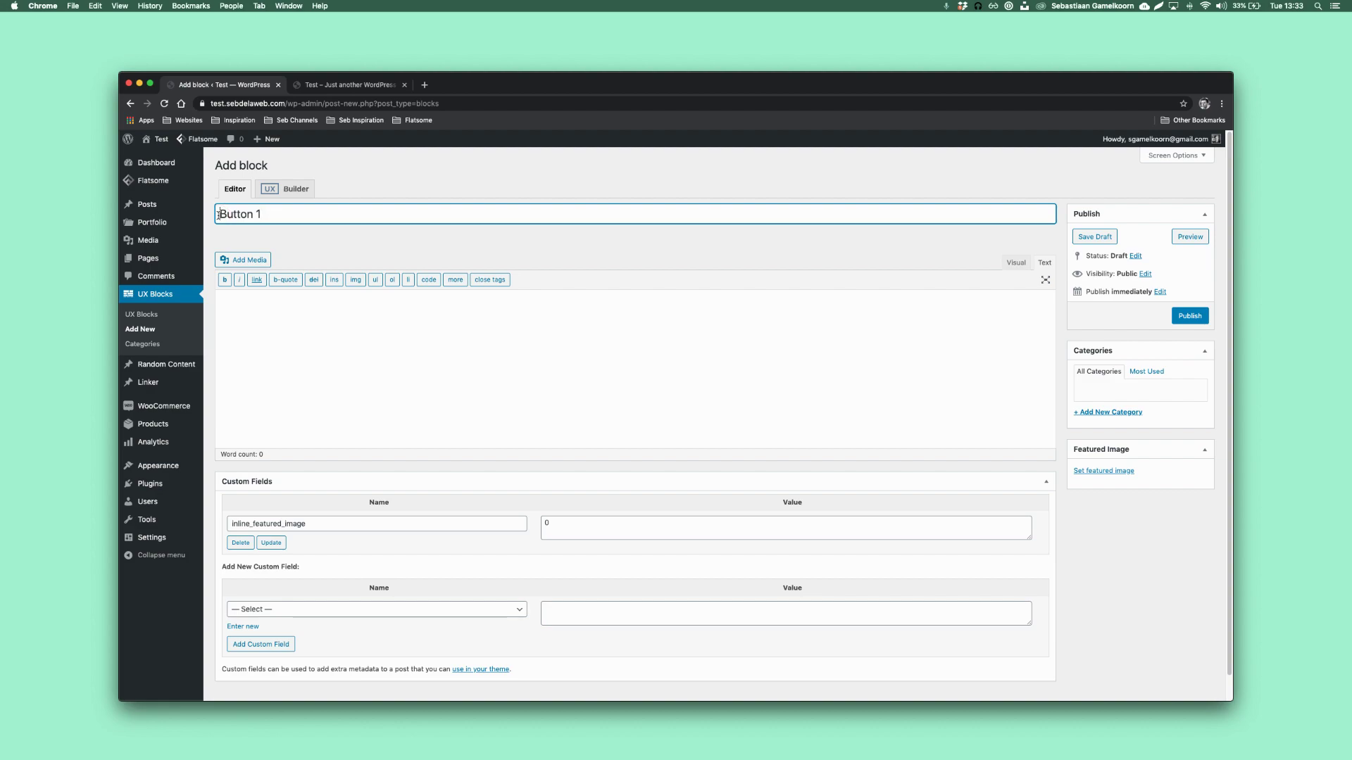
{"action": "type", "text": "Home - Hero -"}
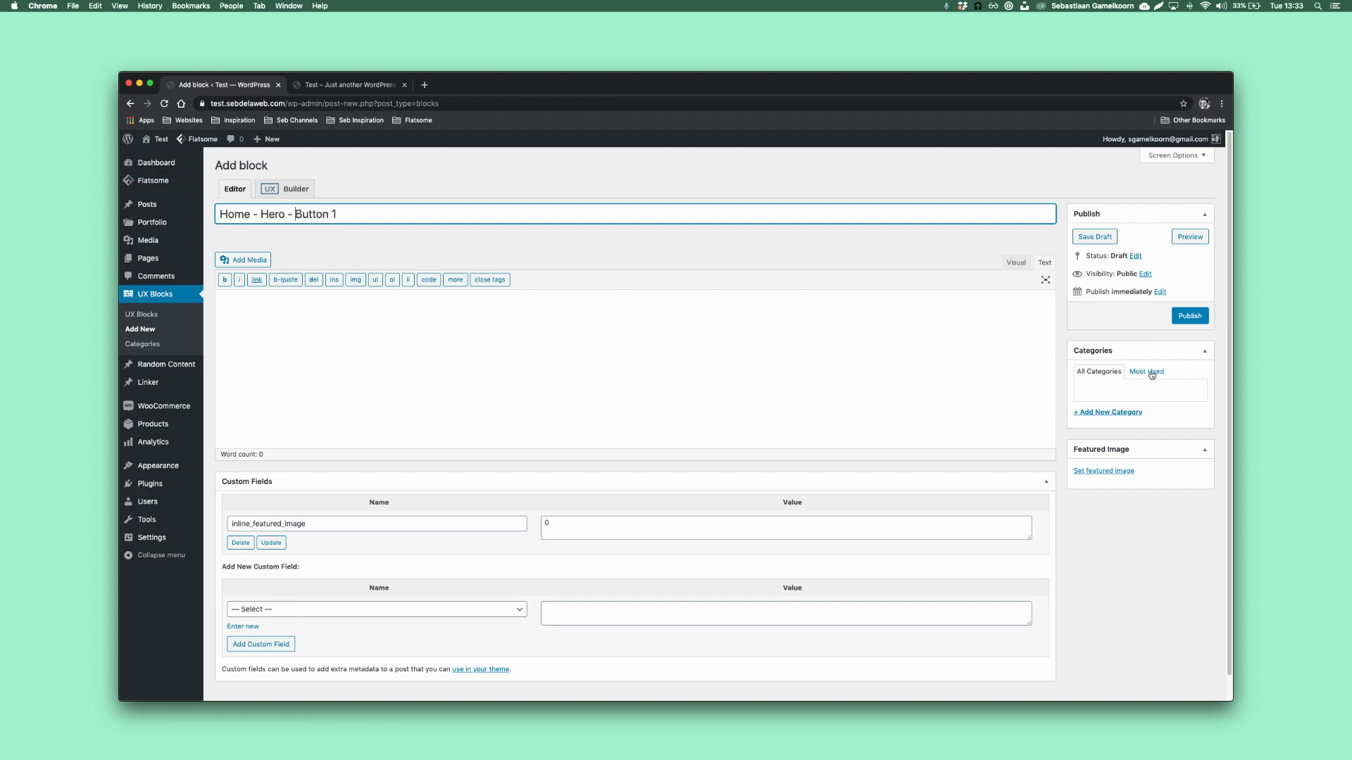
{"action": "left_click", "coordinate": [1190, 316]}
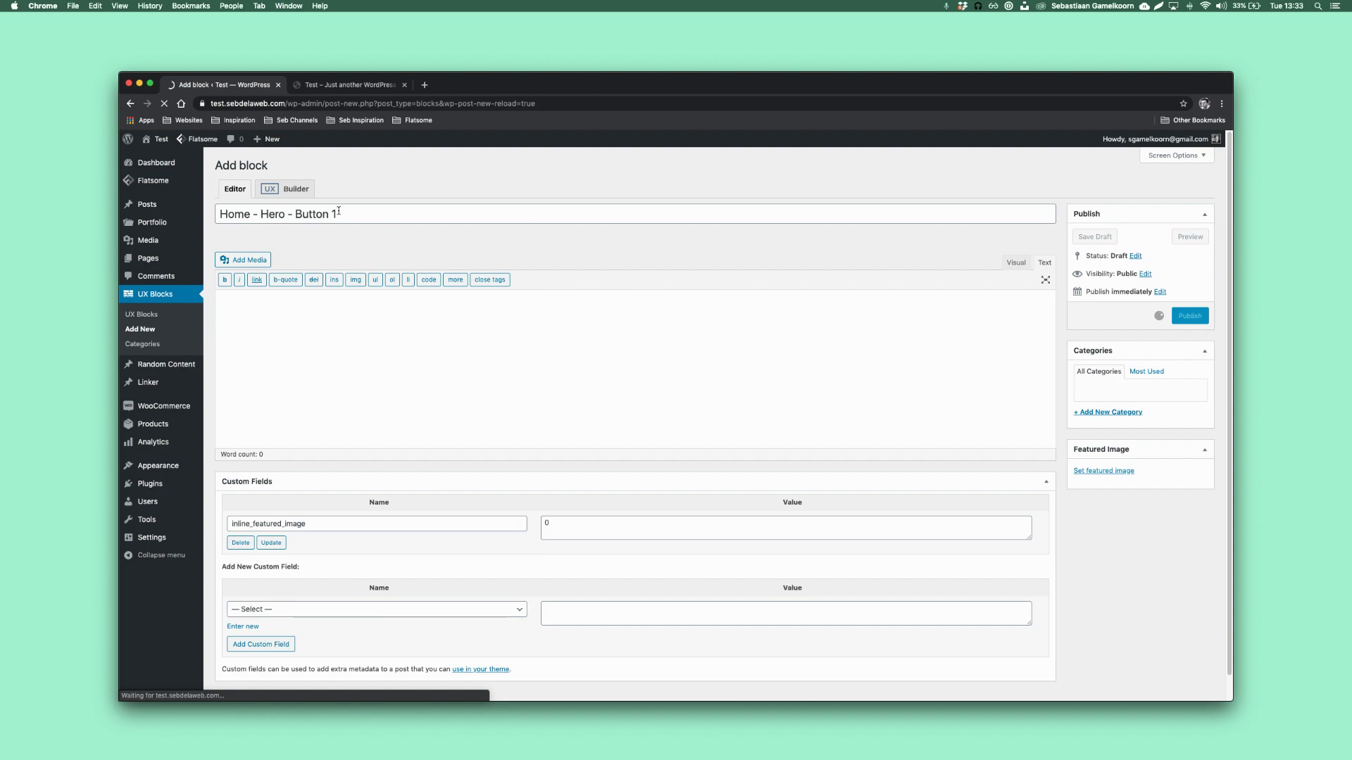
Open the block in UX Builder and add a Button element with the Simple preset
{"action": "left_click", "coordinate": [297, 222]}
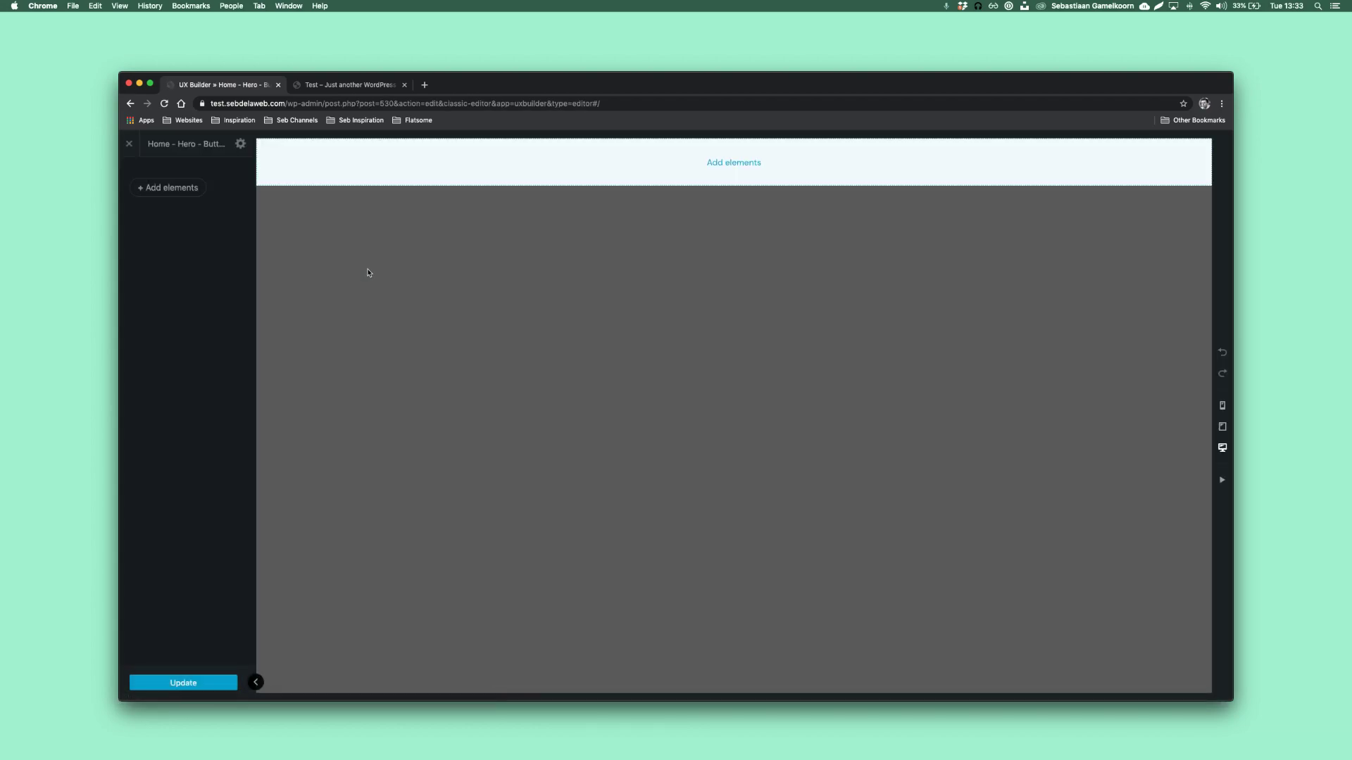
{"action": "left_click", "coordinate": [185, 188]}
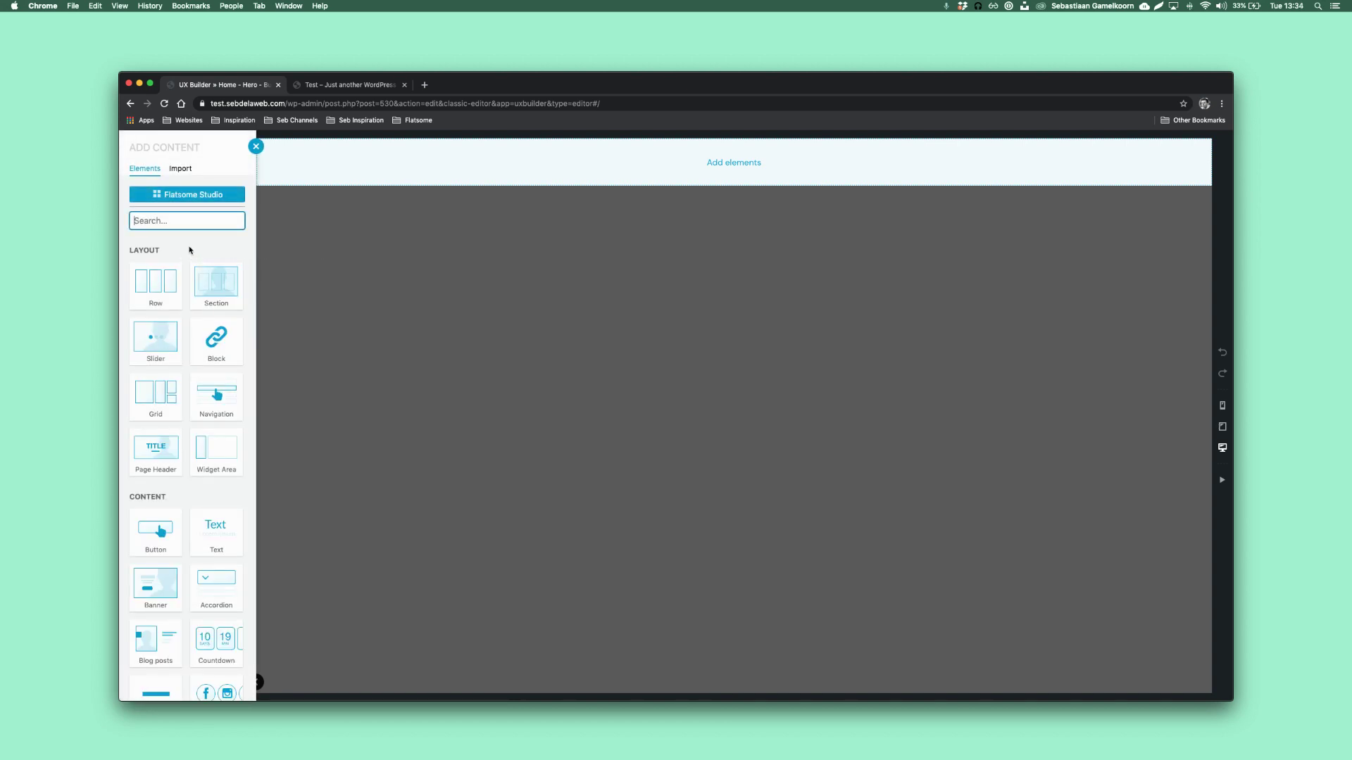
{"action": "type", "text": "button"}
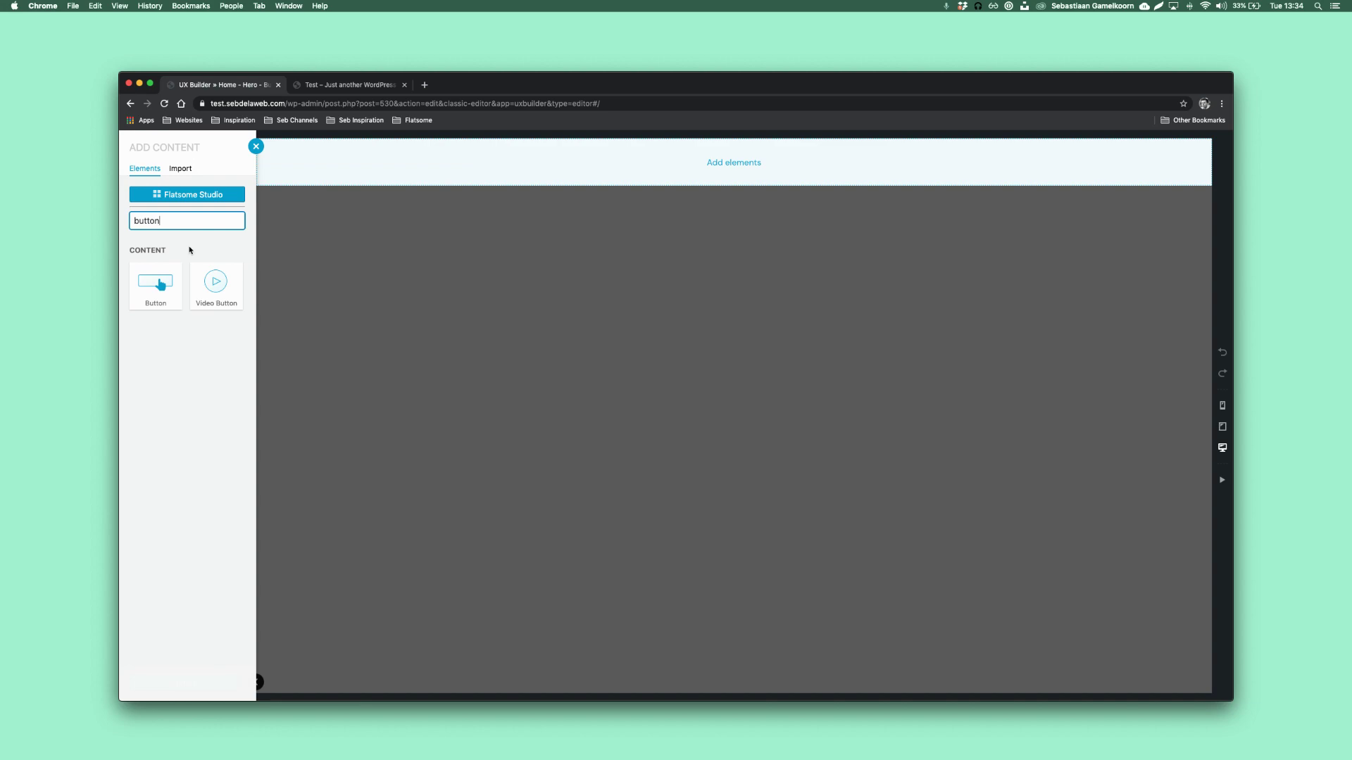
{"action": "left_click", "coordinate": [167, 284]}
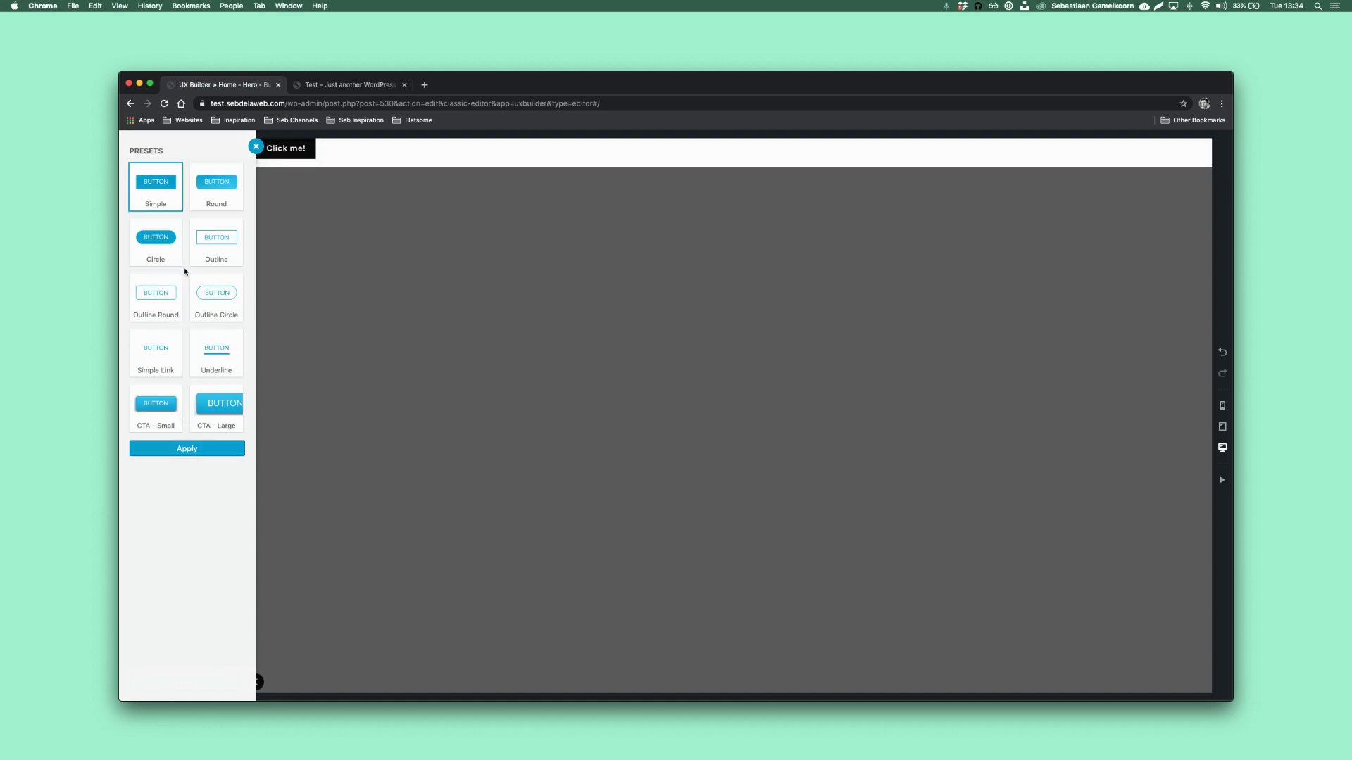
{"action": "left_click", "coordinate": [204, 450]}
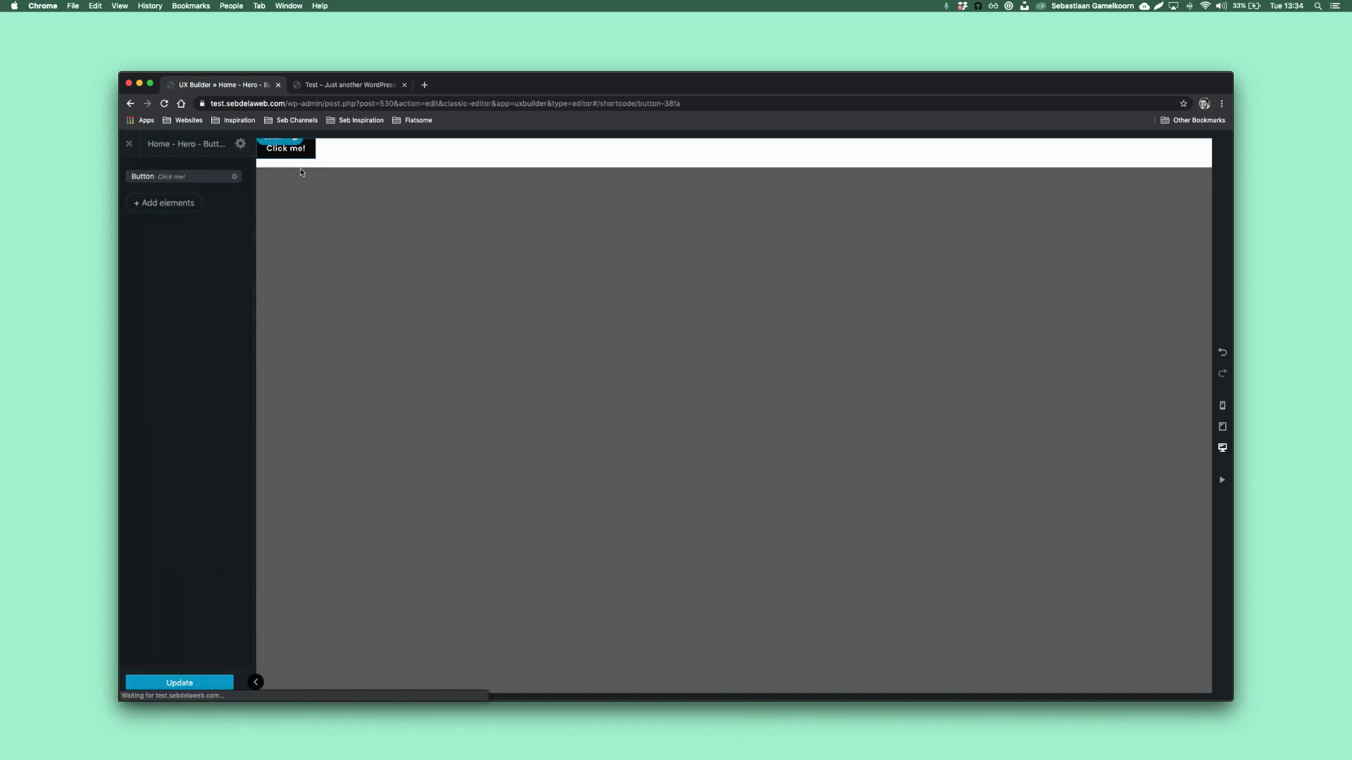
Set the button's text to "Show now" and its size to Large
{"action": "type", "text": "Show now"}
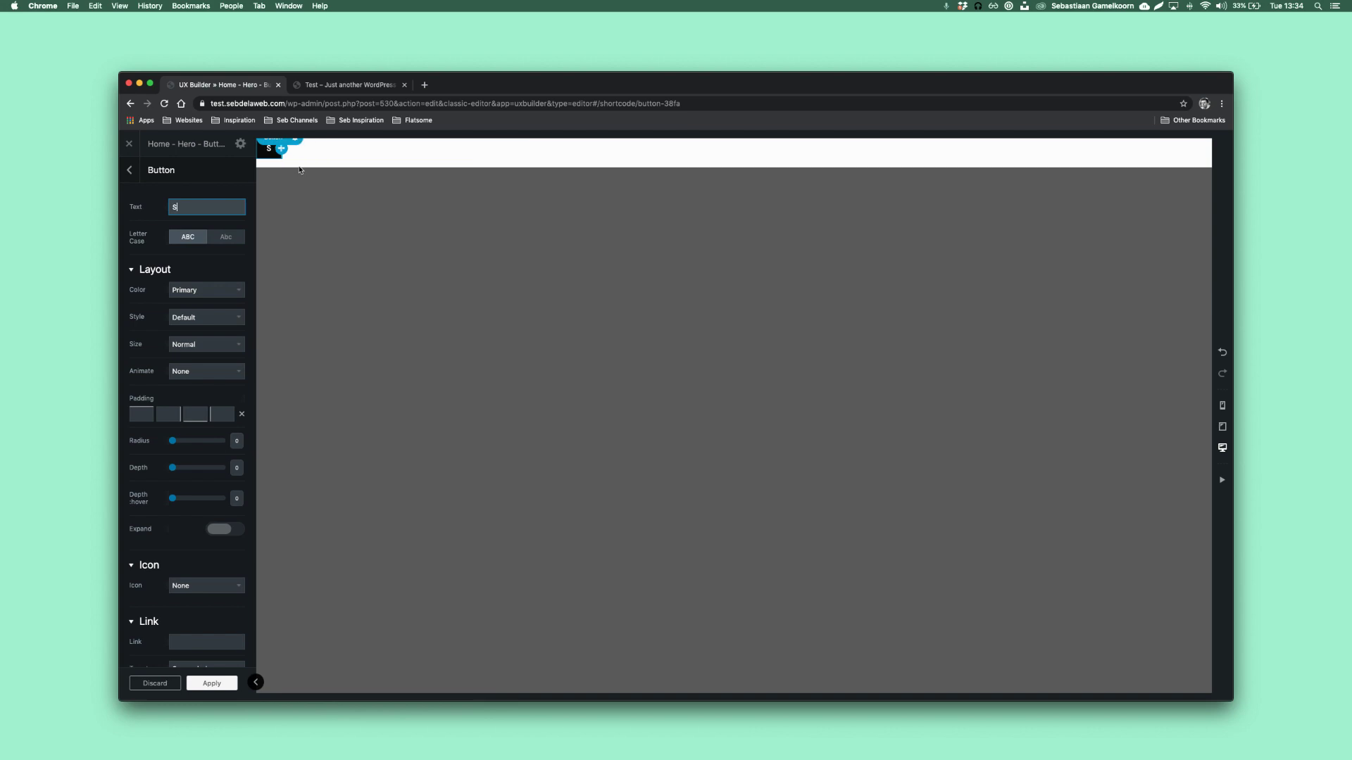
{"action": "left_click", "coordinate": [215, 316]}
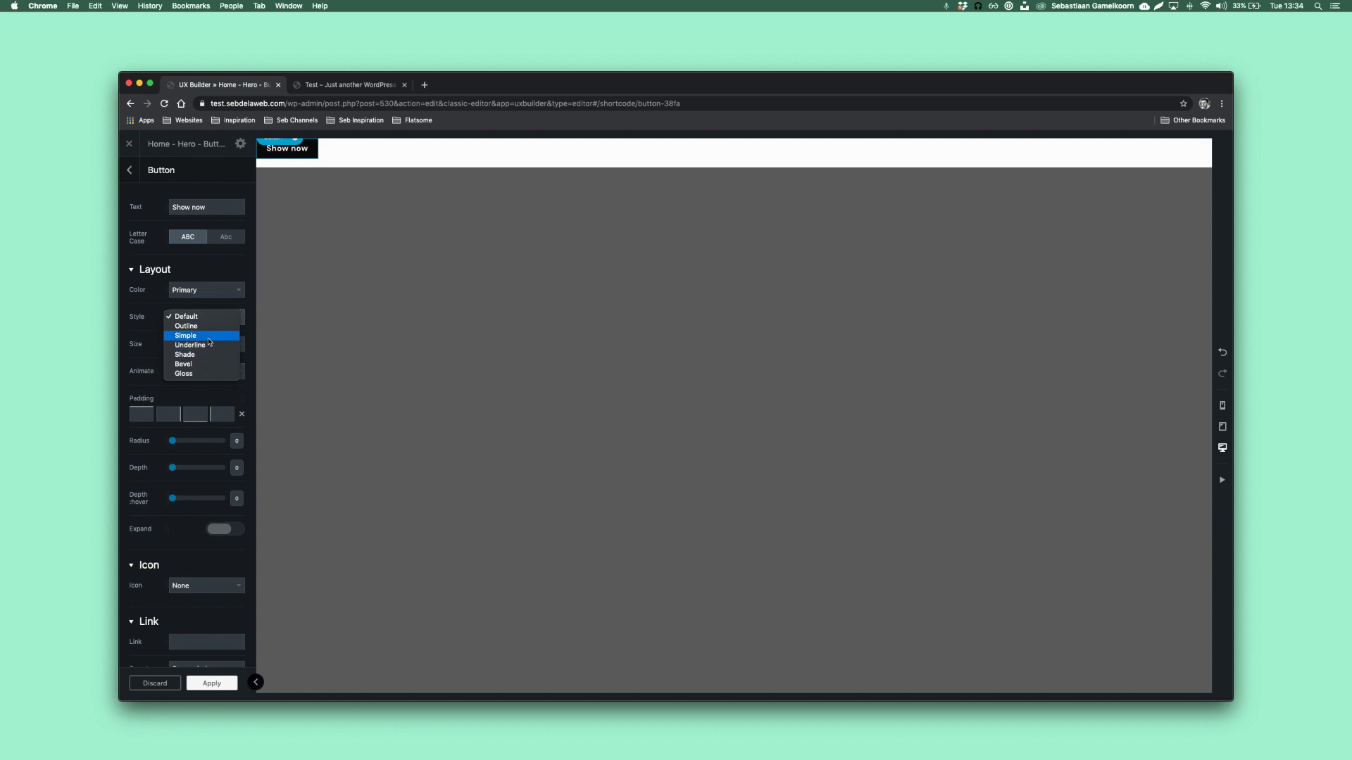
{"action": "left_click", "coordinate": [204, 343]}
{"action": "left_click", "coordinate": [204, 353]}
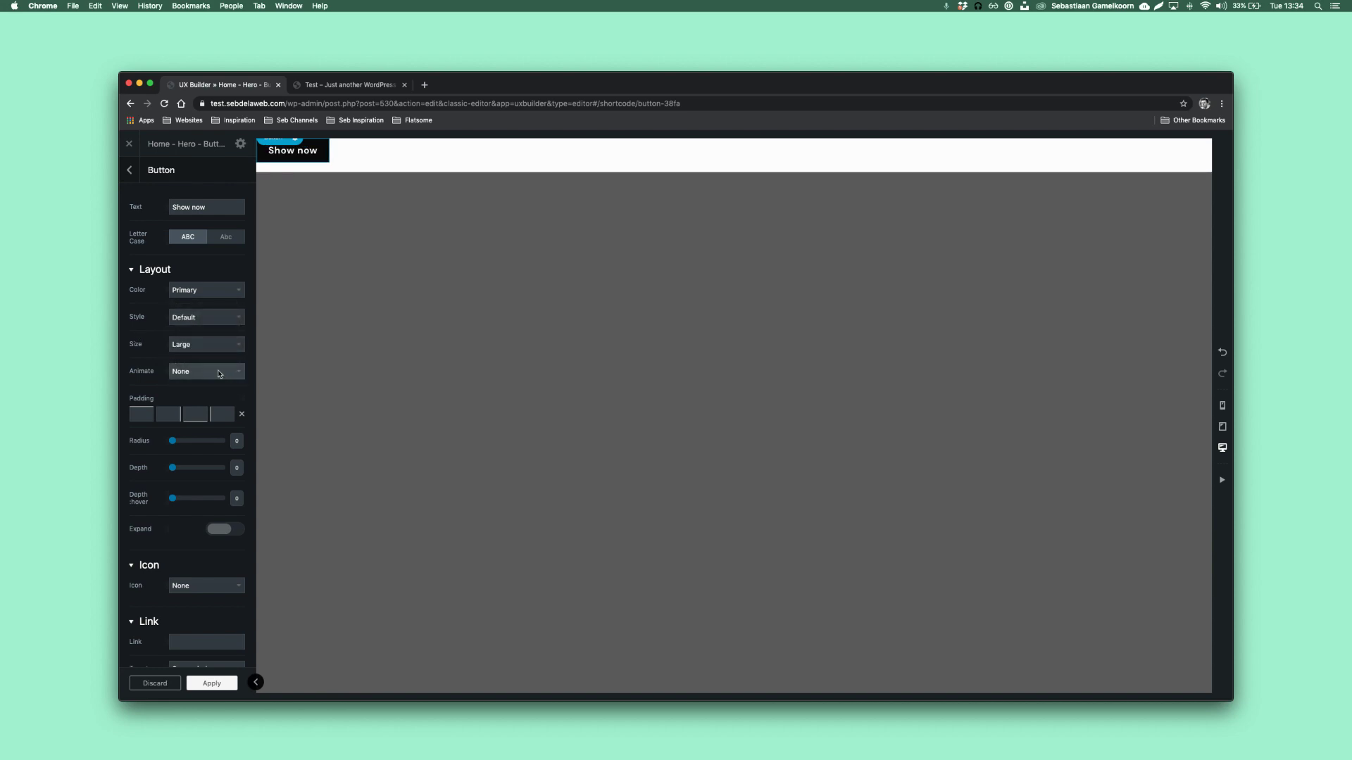
Give the button a Shopping Cart icon positioned on the left of its text
{"action": "scroll", "coordinate": [211, 481], "scroll_direction": "down", "scroll_amount": 3}
{"action": "left_click", "coordinate": [212, 440]}
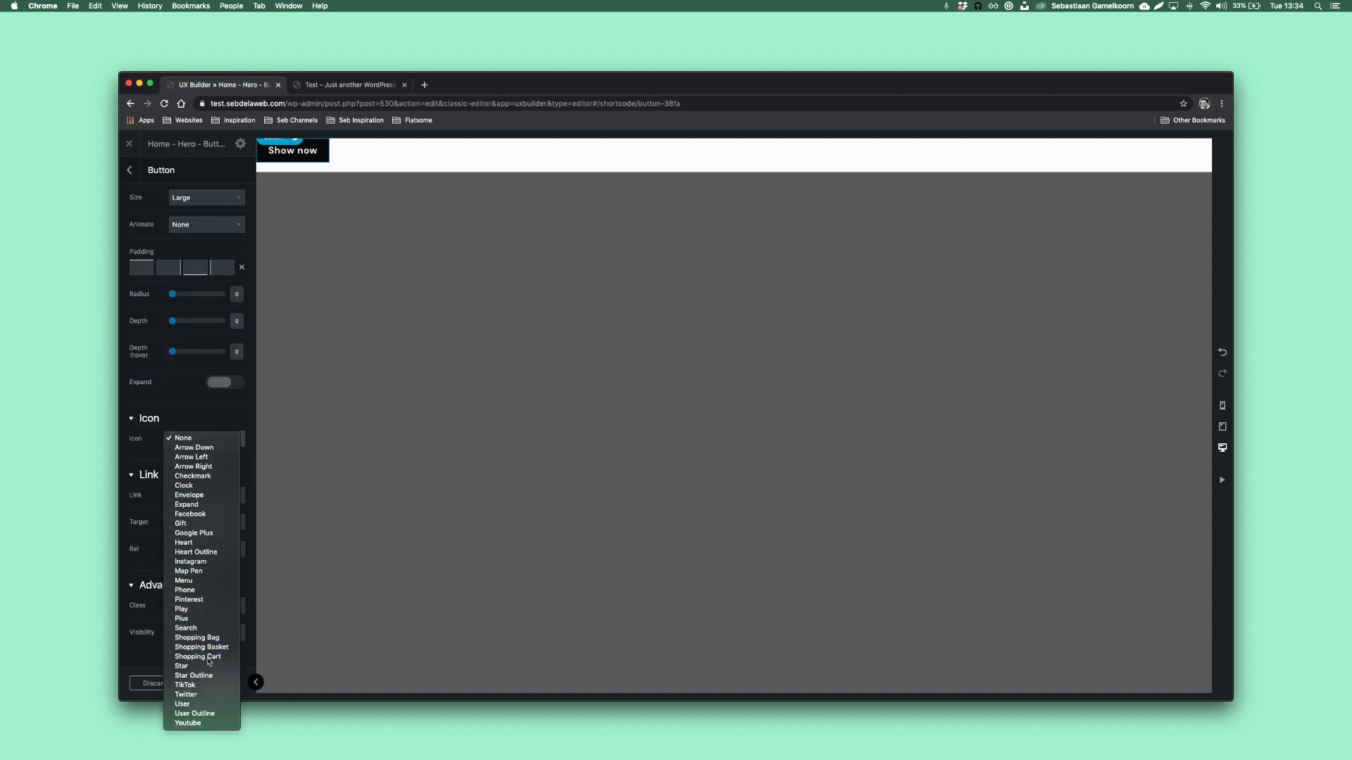
{"action": "left_click", "coordinate": [208, 657]}
{"action": "left_click", "coordinate": [211, 471]}
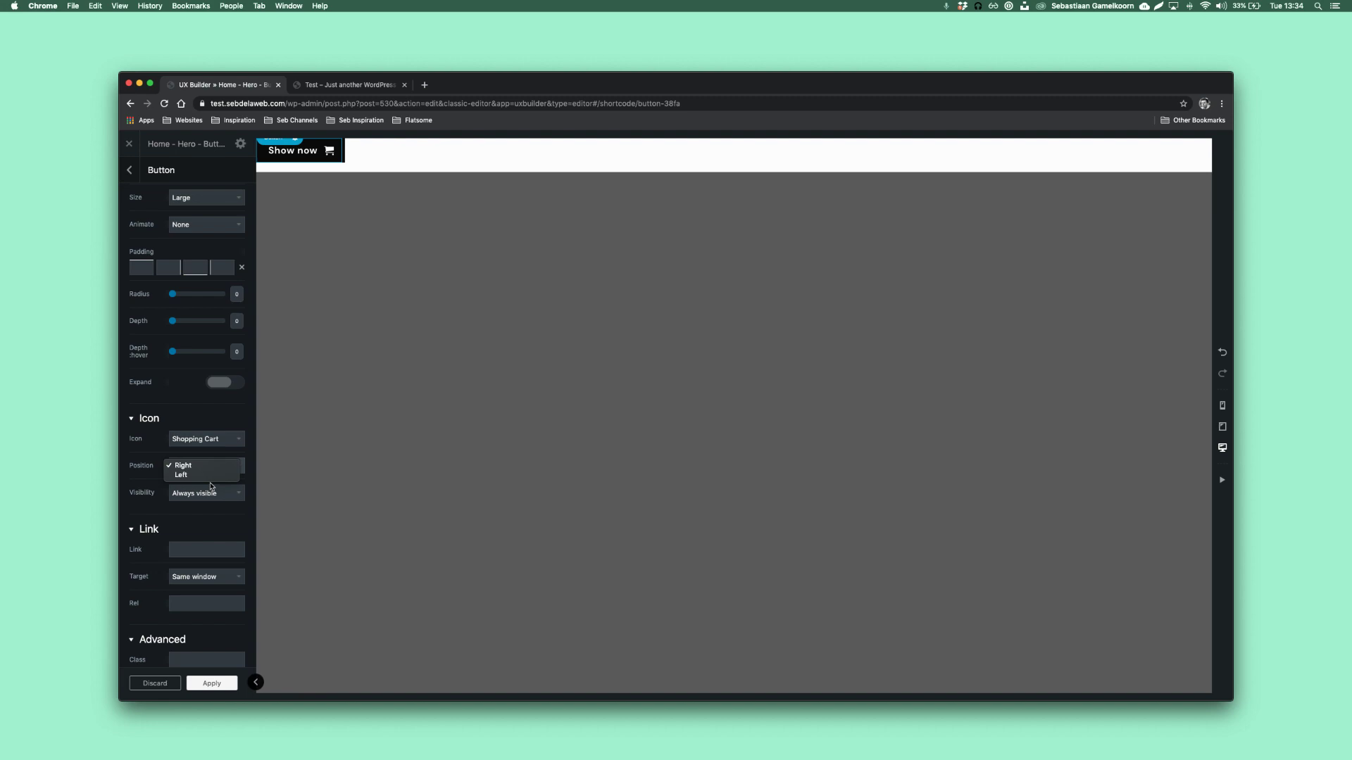
{"action": "left_click", "coordinate": [211, 476]}
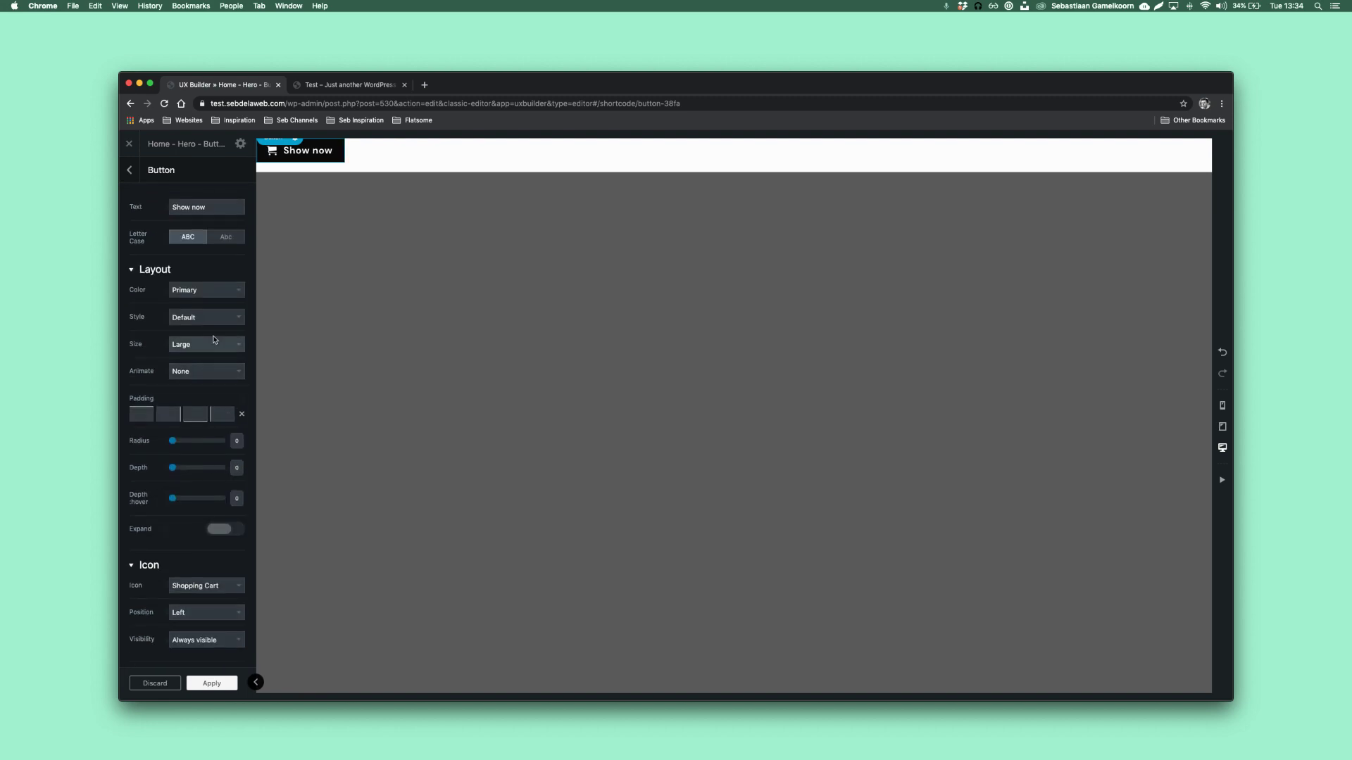
Set the button's color to Success, apply the settings and update the block
{"action": "left_click", "coordinate": [214, 300]}
{"action": "left_click", "coordinate": [190, 326]}
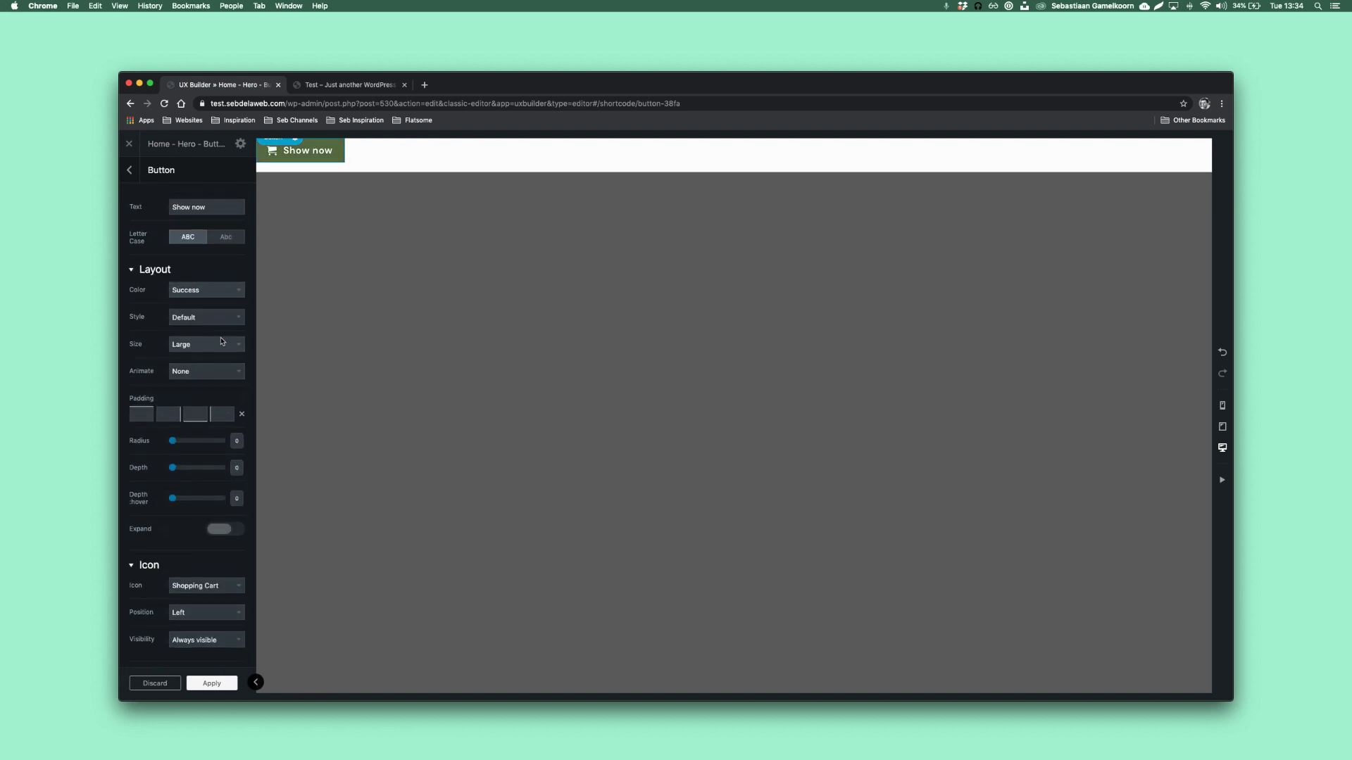
{"action": "left_click", "coordinate": [215, 684]}
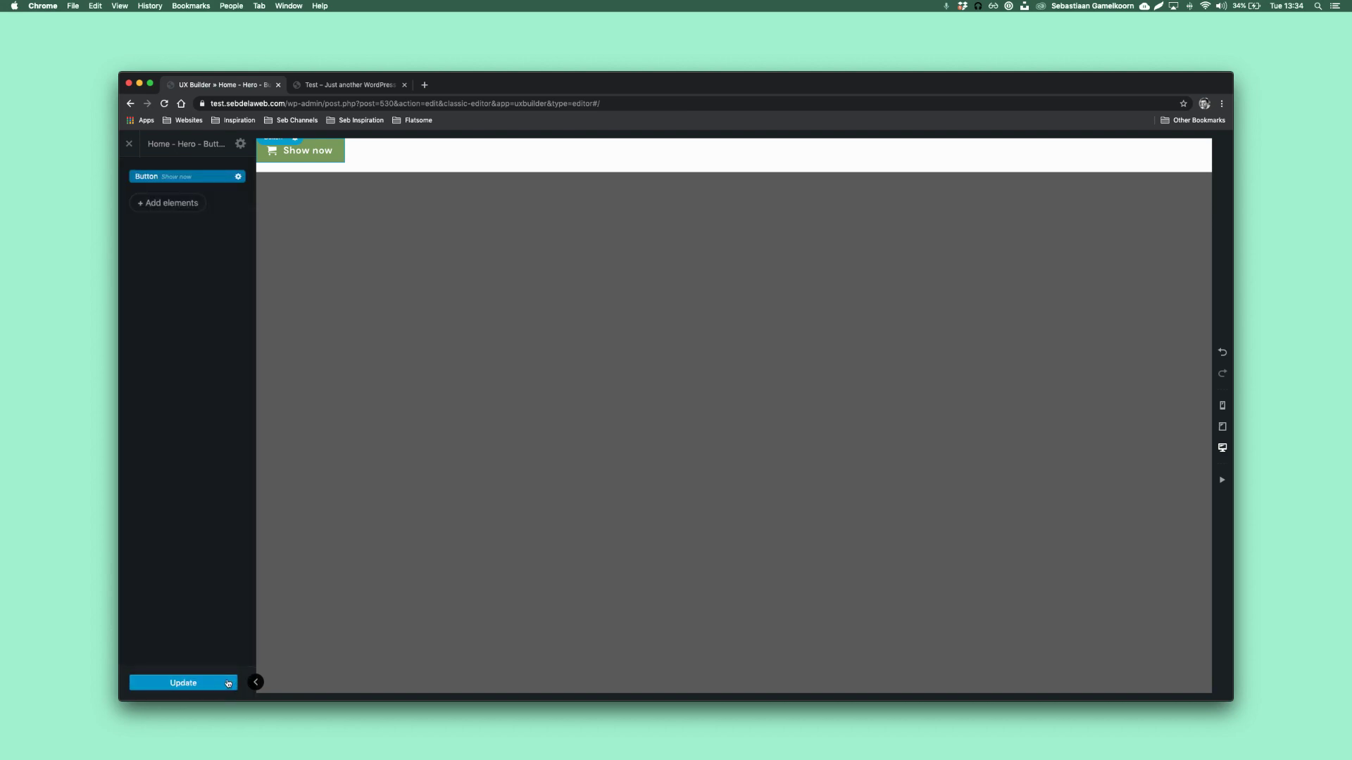
{"action": "left_click", "coordinate": [216, 684]}
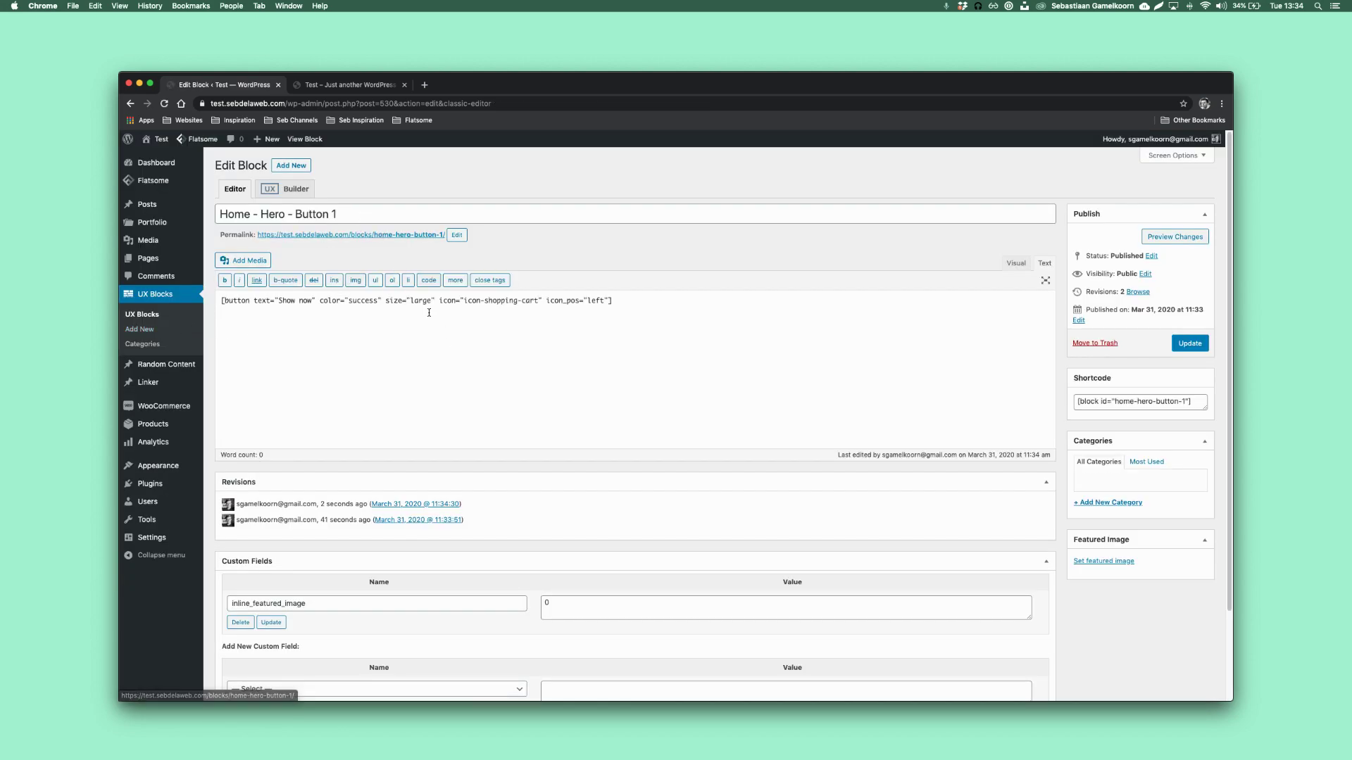
Copy the button shortcode into a new UX block titled "Home - Hero - Button 2" and publish it
{"action": "left_click_drag", "start_coordinate": [674, 307], "coordinate": [205, 310]}
{"action": "key", "text": "cmd+c"}
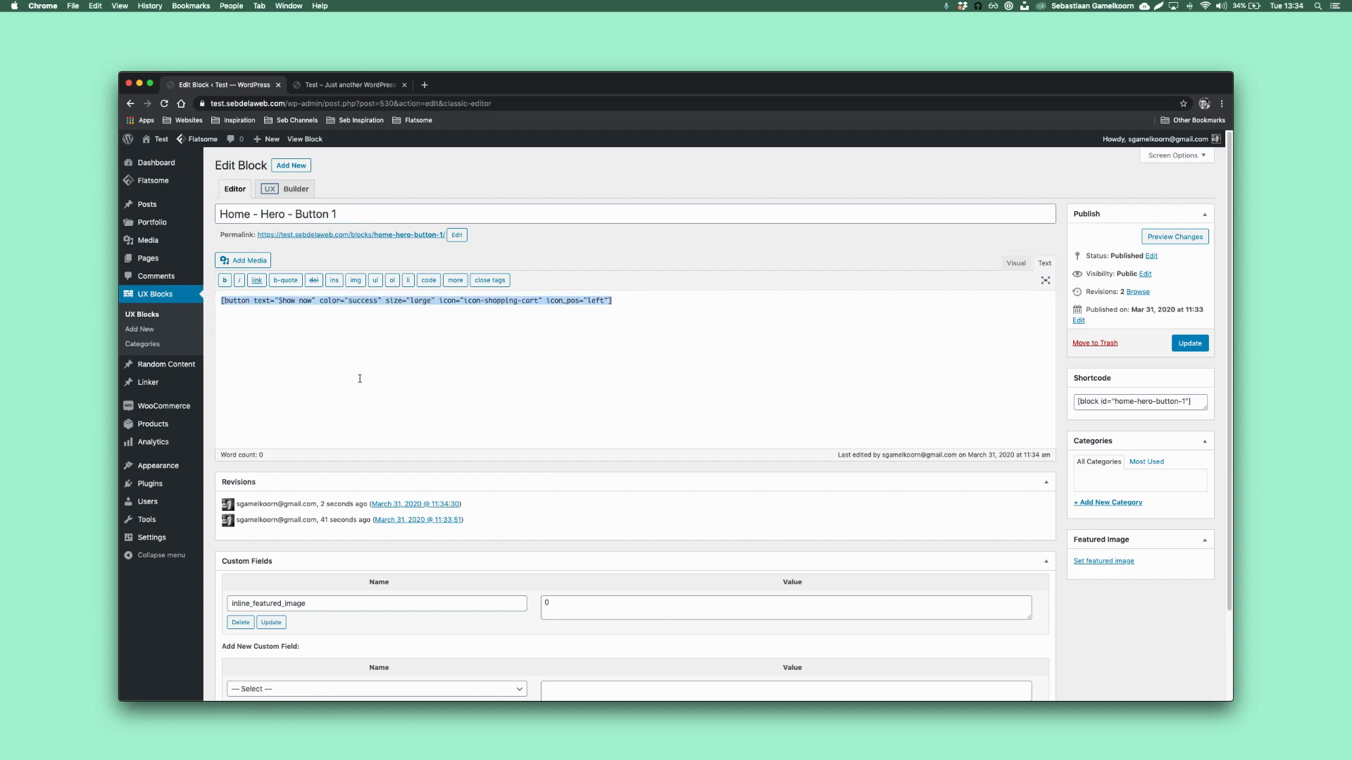
{"action": "left_click", "coordinate": [165, 333]}
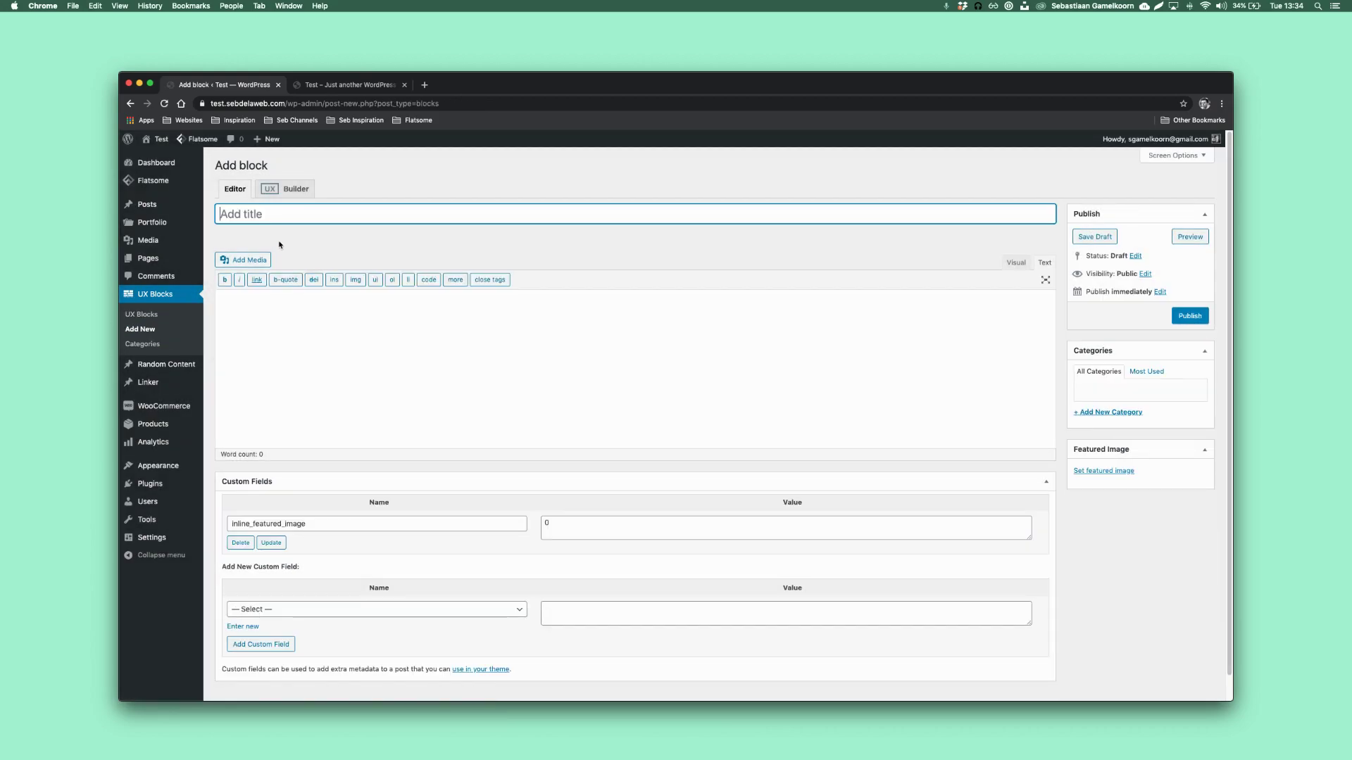
{"action": "left_click", "coordinate": [341, 341]}
{"action": "key", "text": "cmd+v"}
{"action": "left_click", "coordinate": [299, 214]}
{"action": "type", "text": "Home - Hero - Button 2"}
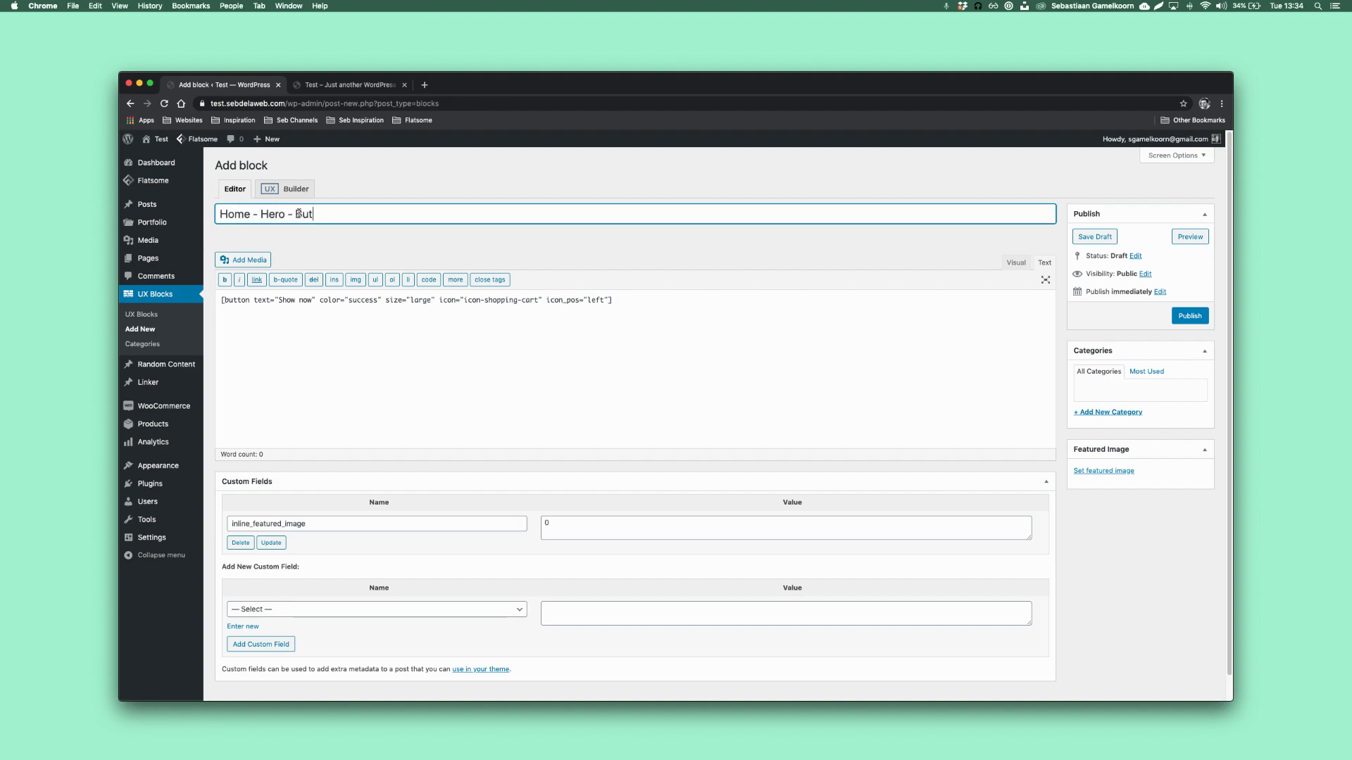
{"action": "left_click", "coordinate": [1189, 316]}
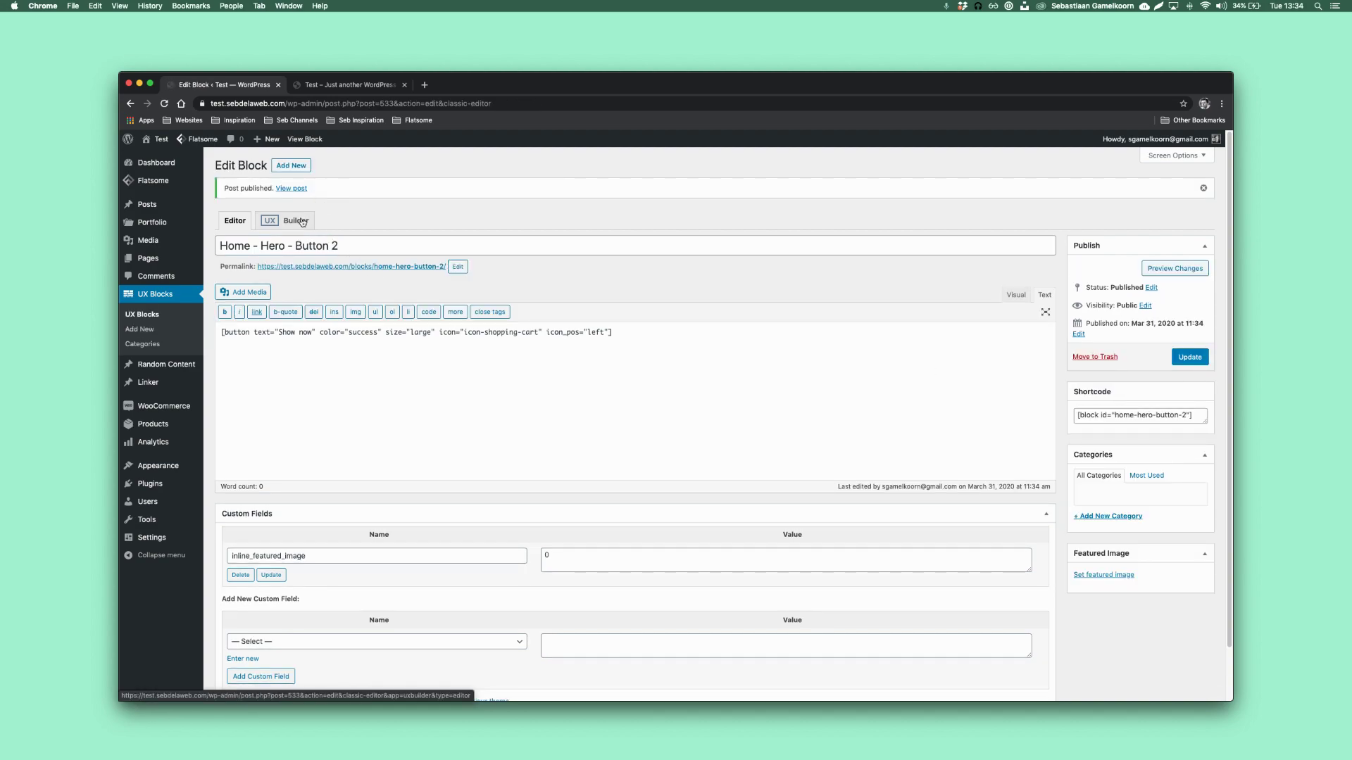
Open the "Home - Hero - Button 2" block in UX Builder and set its button's color to Primary
{"action": "left_click", "coordinate": [301, 221]}
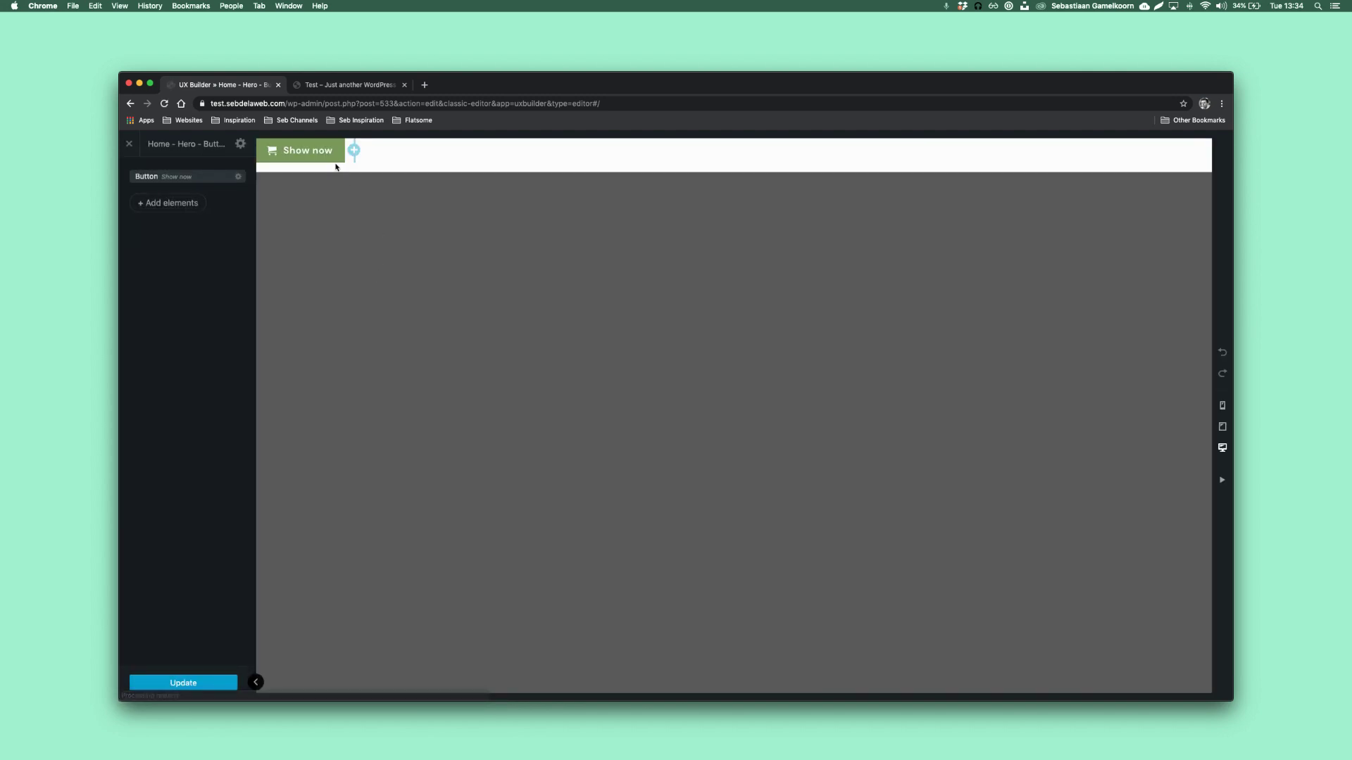
{"action": "left_click", "coordinate": [328, 156]}
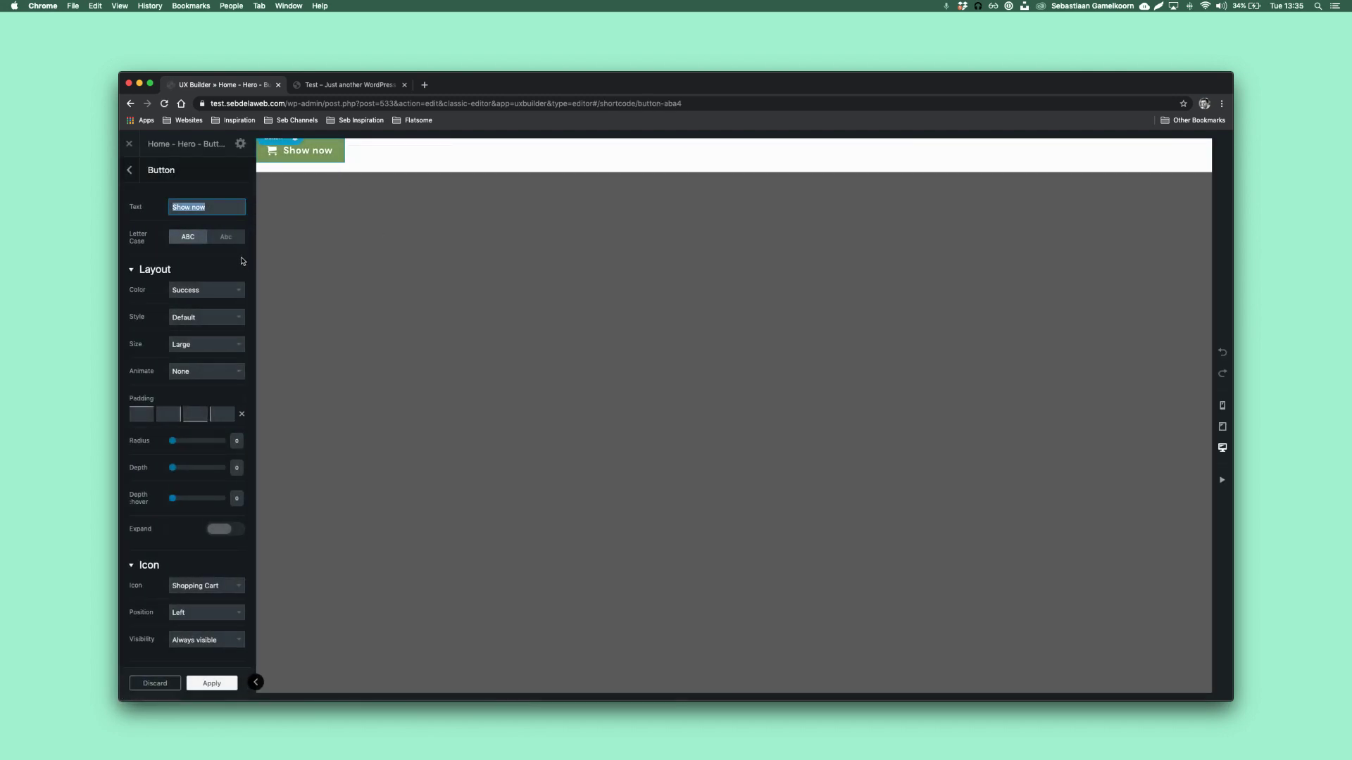
{"action": "left_click", "coordinate": [229, 297]}
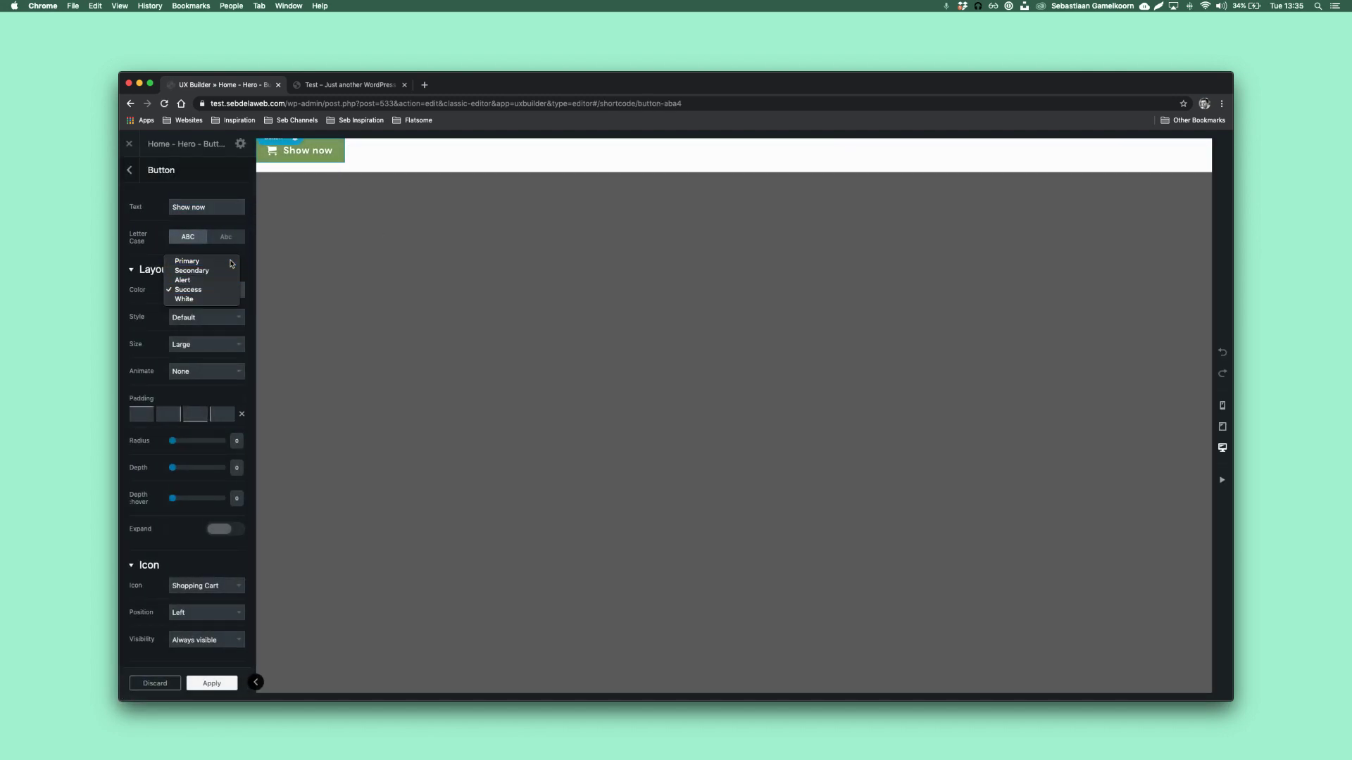
{"action": "left_click", "coordinate": [211, 260]}
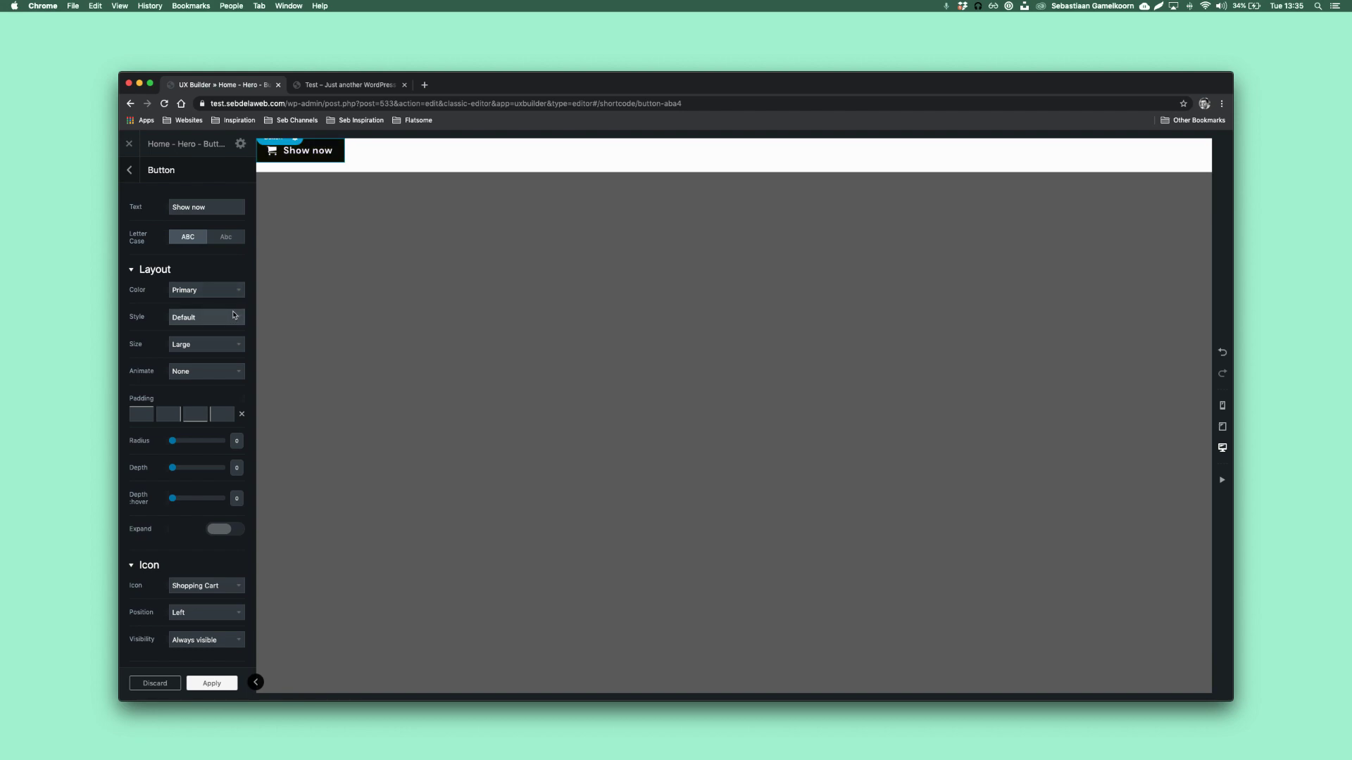
Change the second block's button icon to Shopping Basket
{"action": "scroll", "coordinate": [238, 556], "scroll_direction": "down", "scroll_amount": 1}
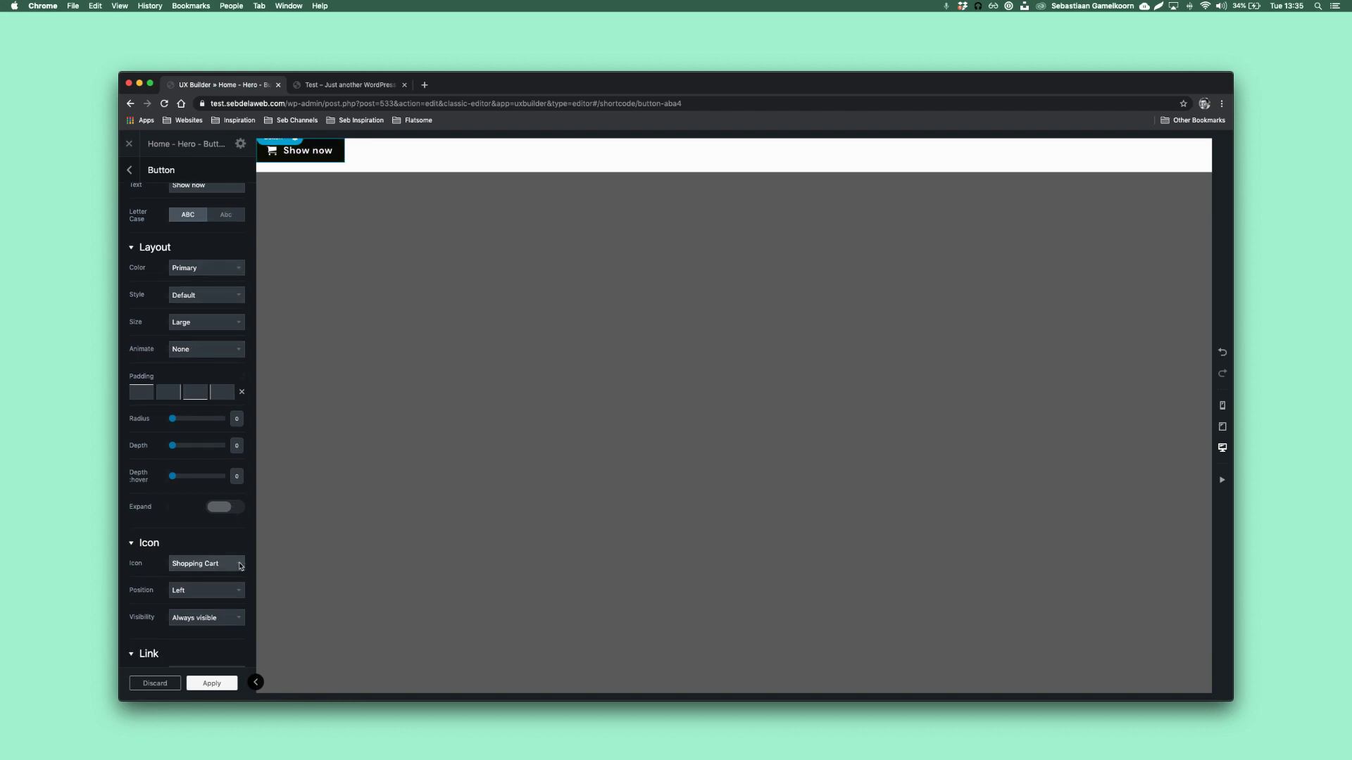
{"action": "left_click", "coordinate": [226, 566]}
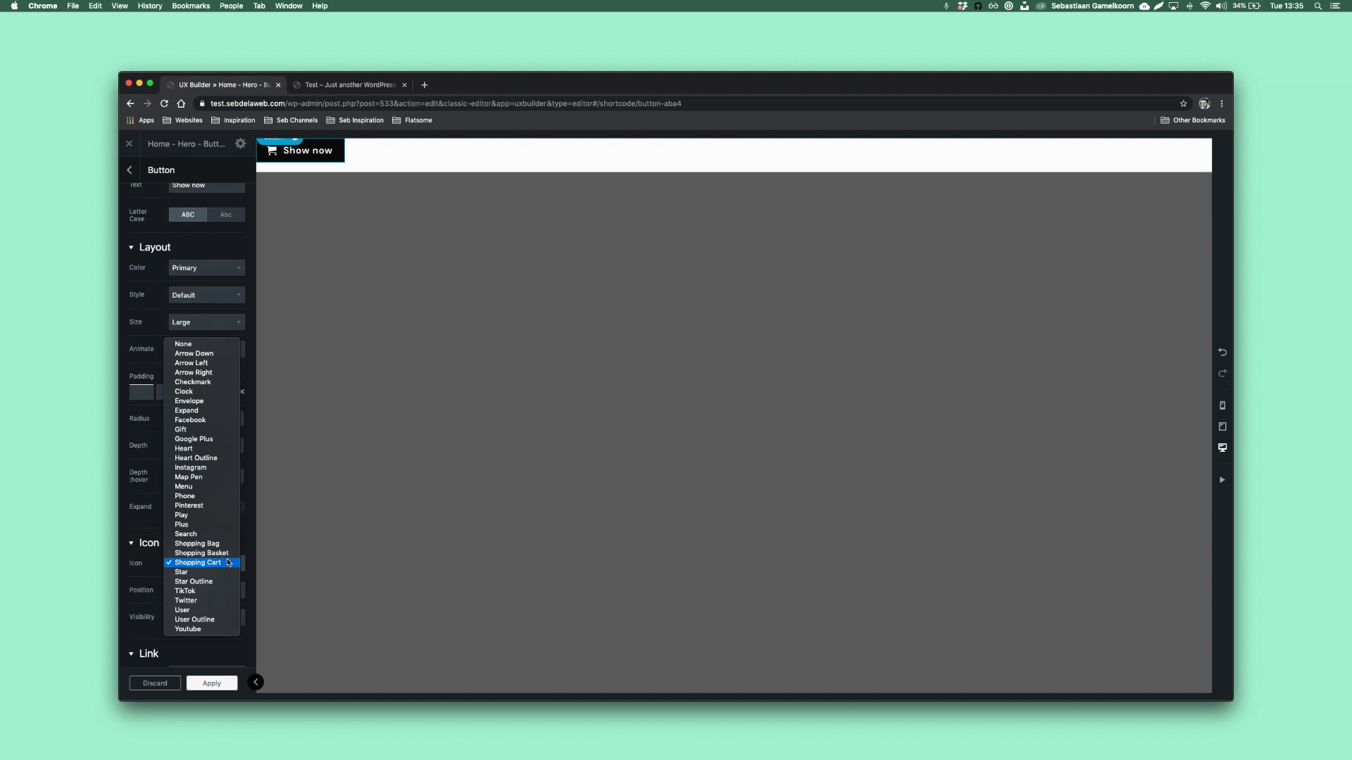
{"action": "left_click", "coordinate": [226, 553]}
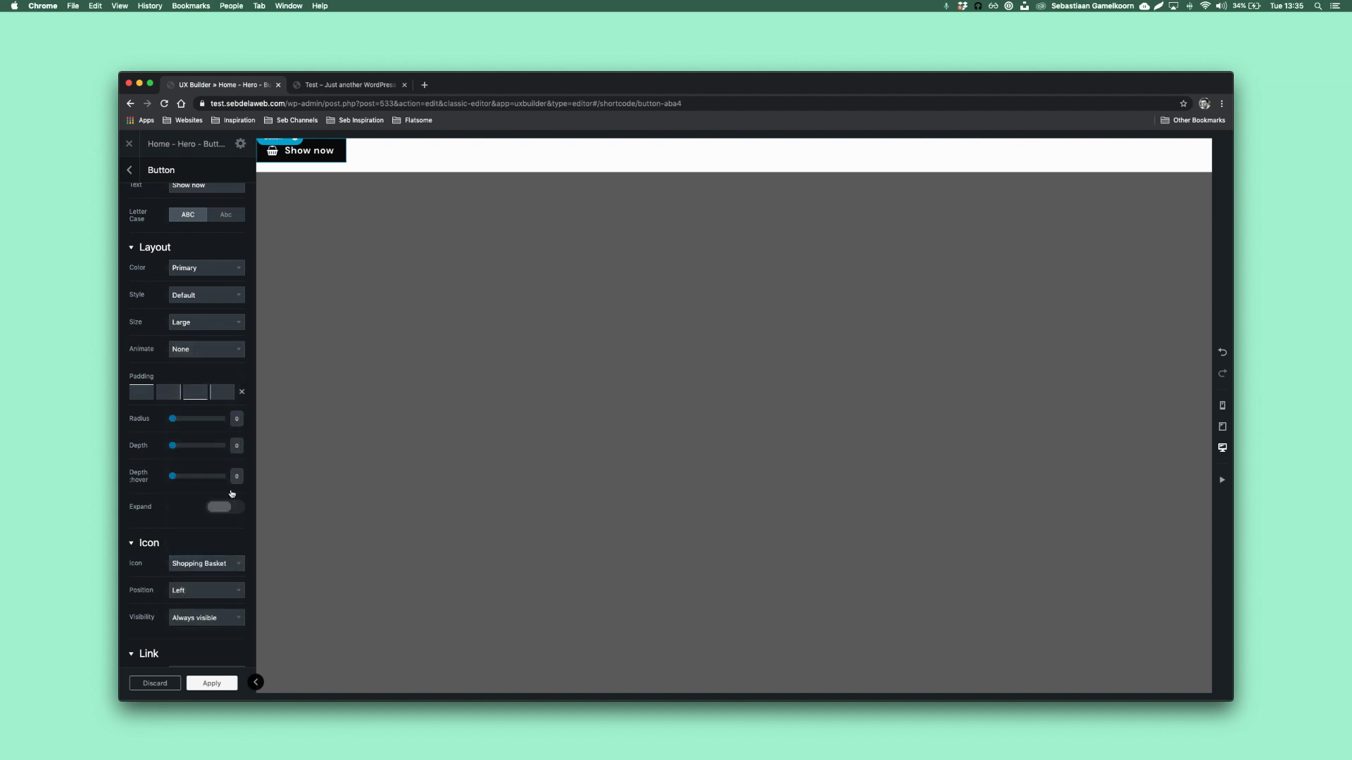
Set the second block's button color to Secondary, apply it, update the block and exit UX Builder
{"action": "scroll", "coordinate": [222, 296], "scroll_direction": "up", "scroll_amount": 1}
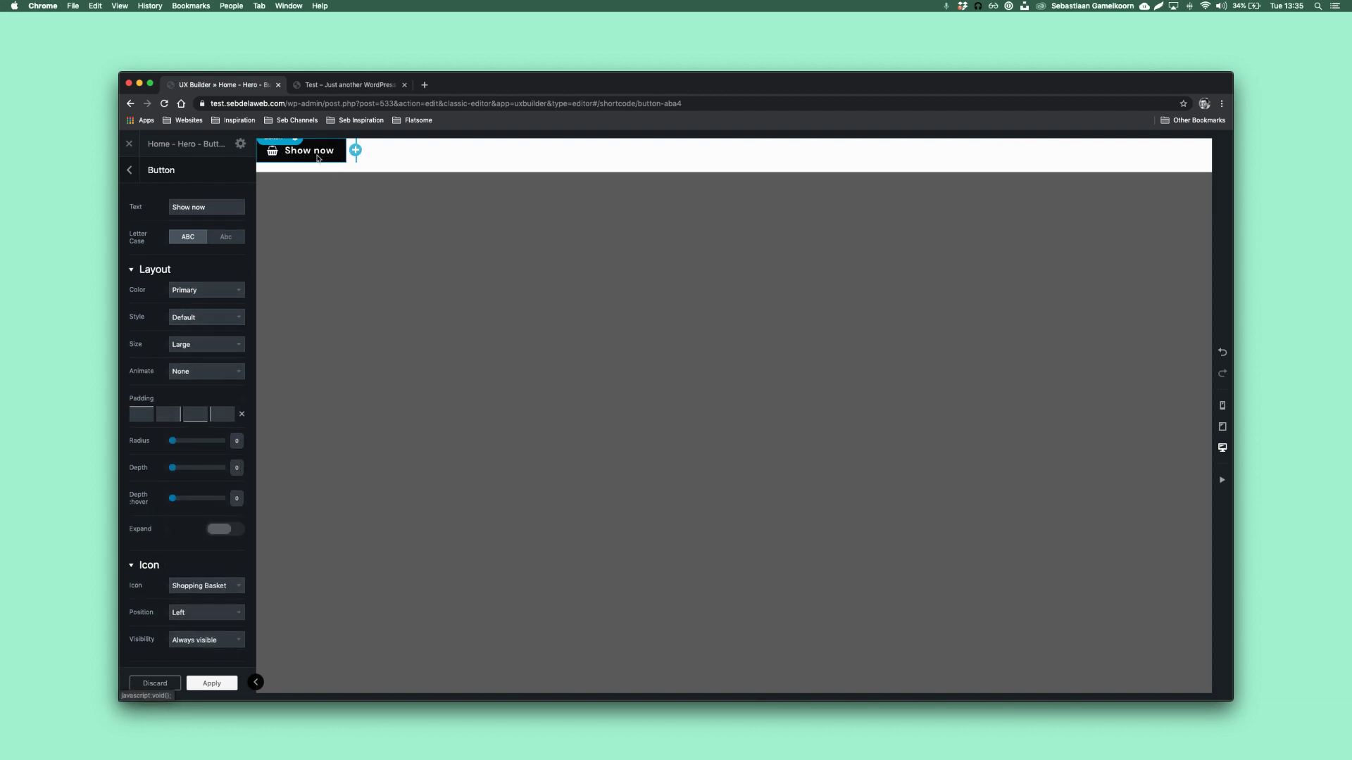
{"action": "left_click", "coordinate": [218, 290]}
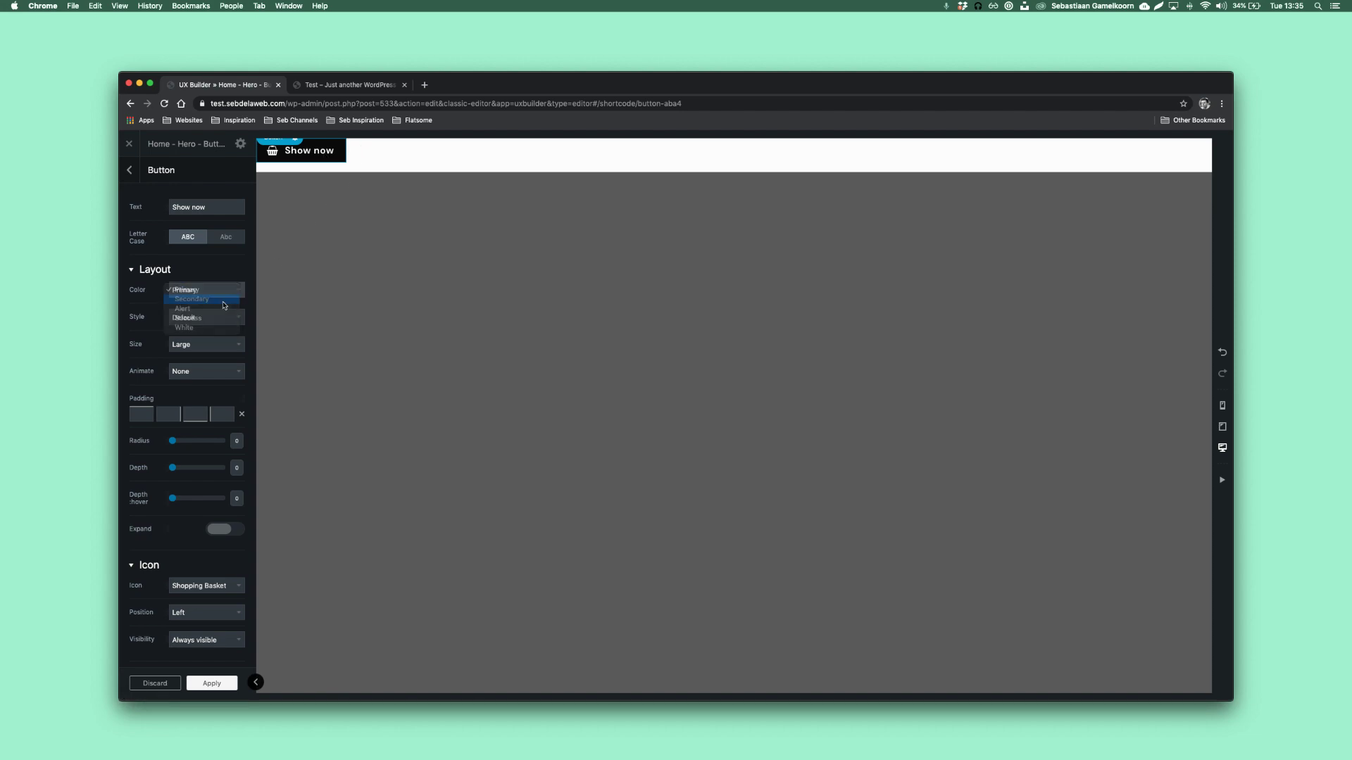
{"action": "left_click", "coordinate": [224, 299]}
{"action": "left_click", "coordinate": [212, 683]}
{"action": "left_click", "coordinate": [211, 687]}
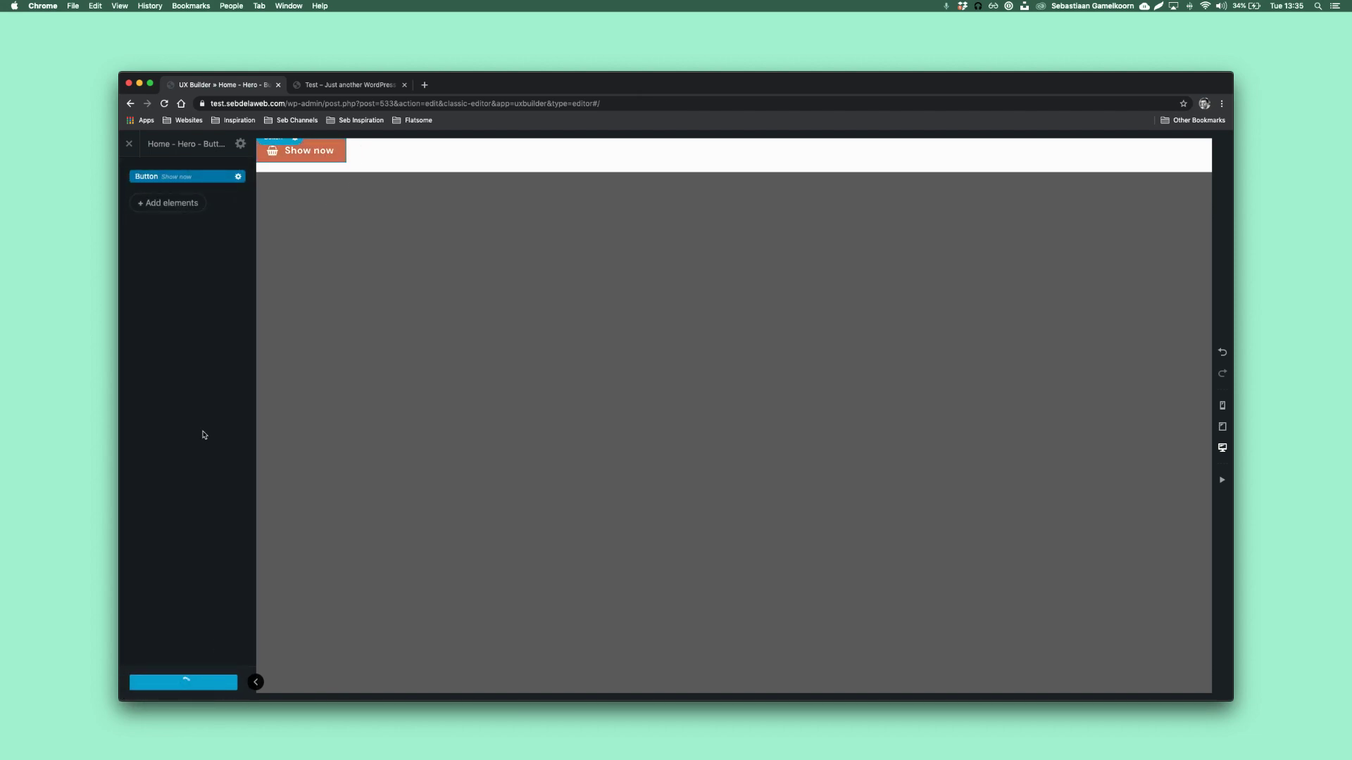
{"action": "left_click", "coordinate": [130, 145]}
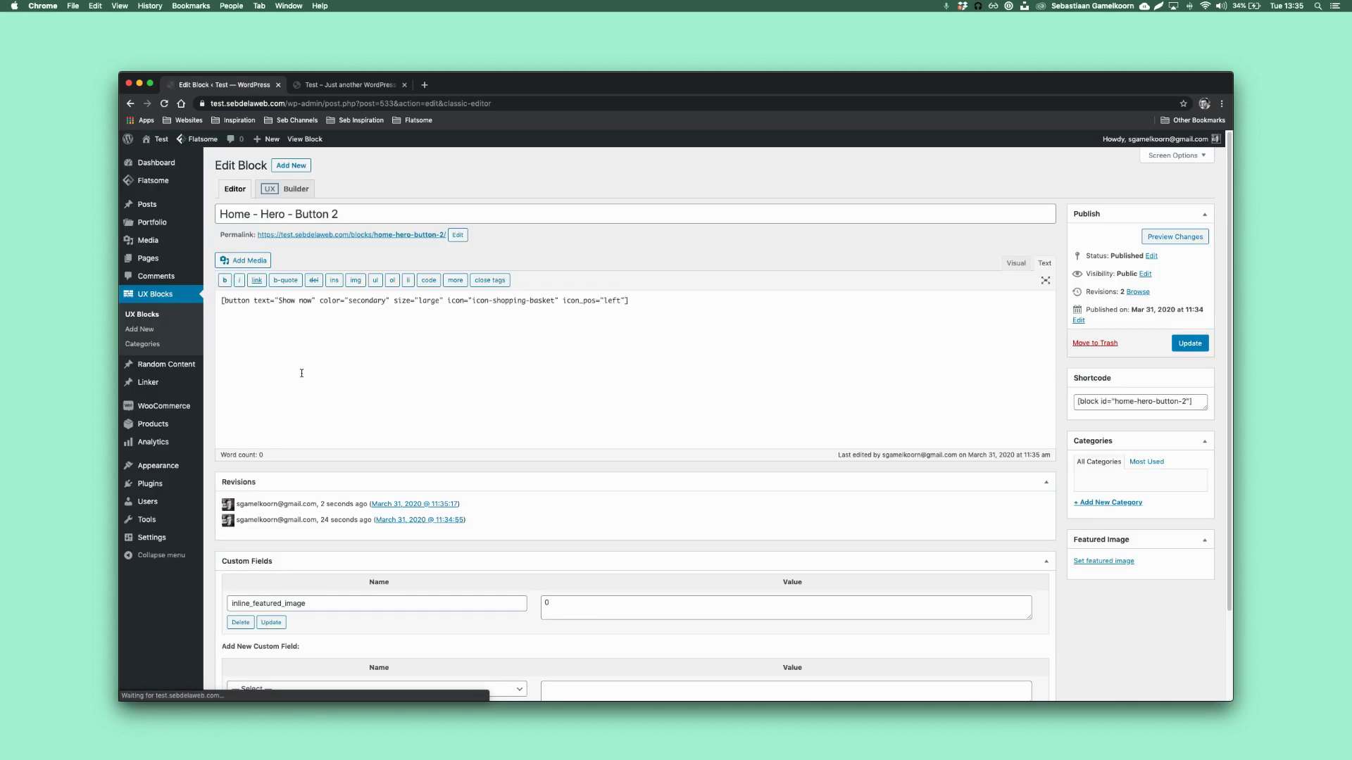
Reopen the "Home - Hero - Button 2" block in UX Builder, set its button radius to 16, and save the block
{"action": "left_click", "coordinate": [304, 195]}
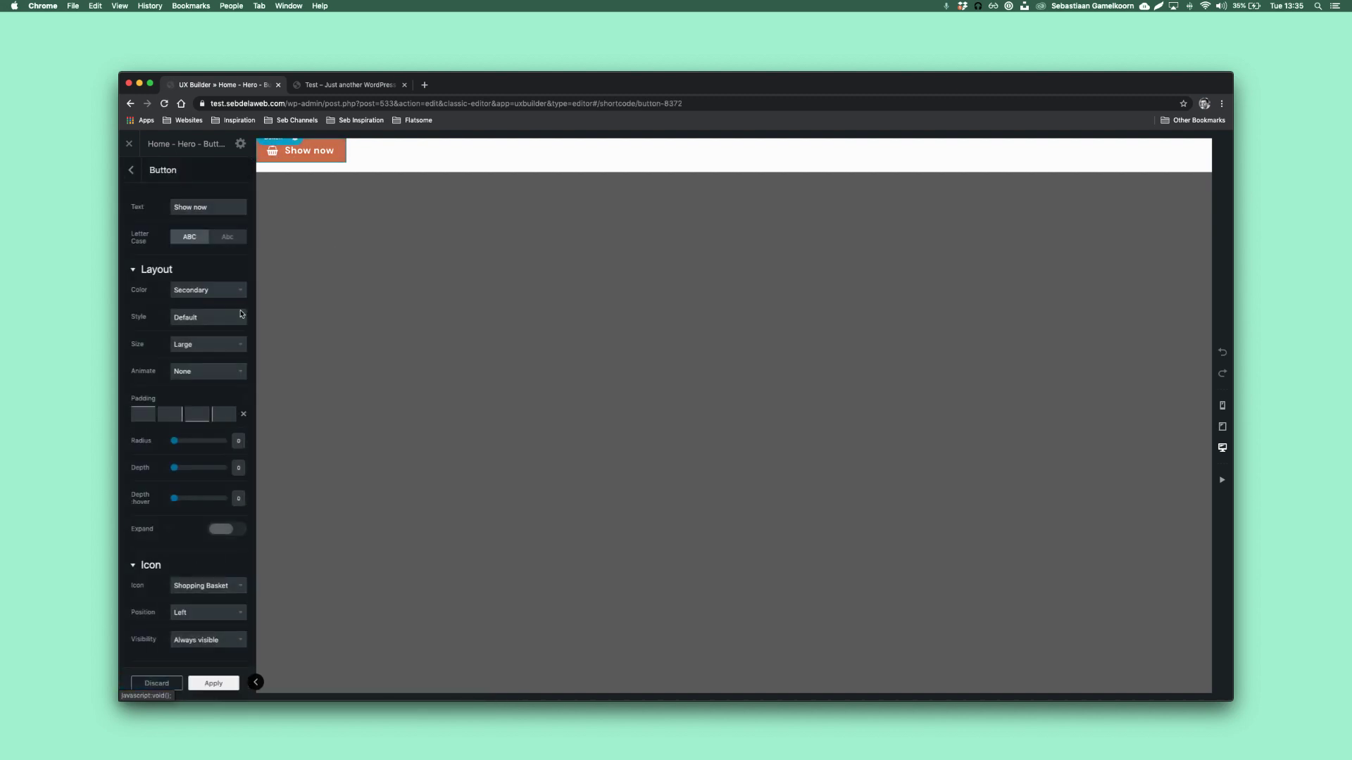
{"action": "left_click", "coordinate": [181, 442]}
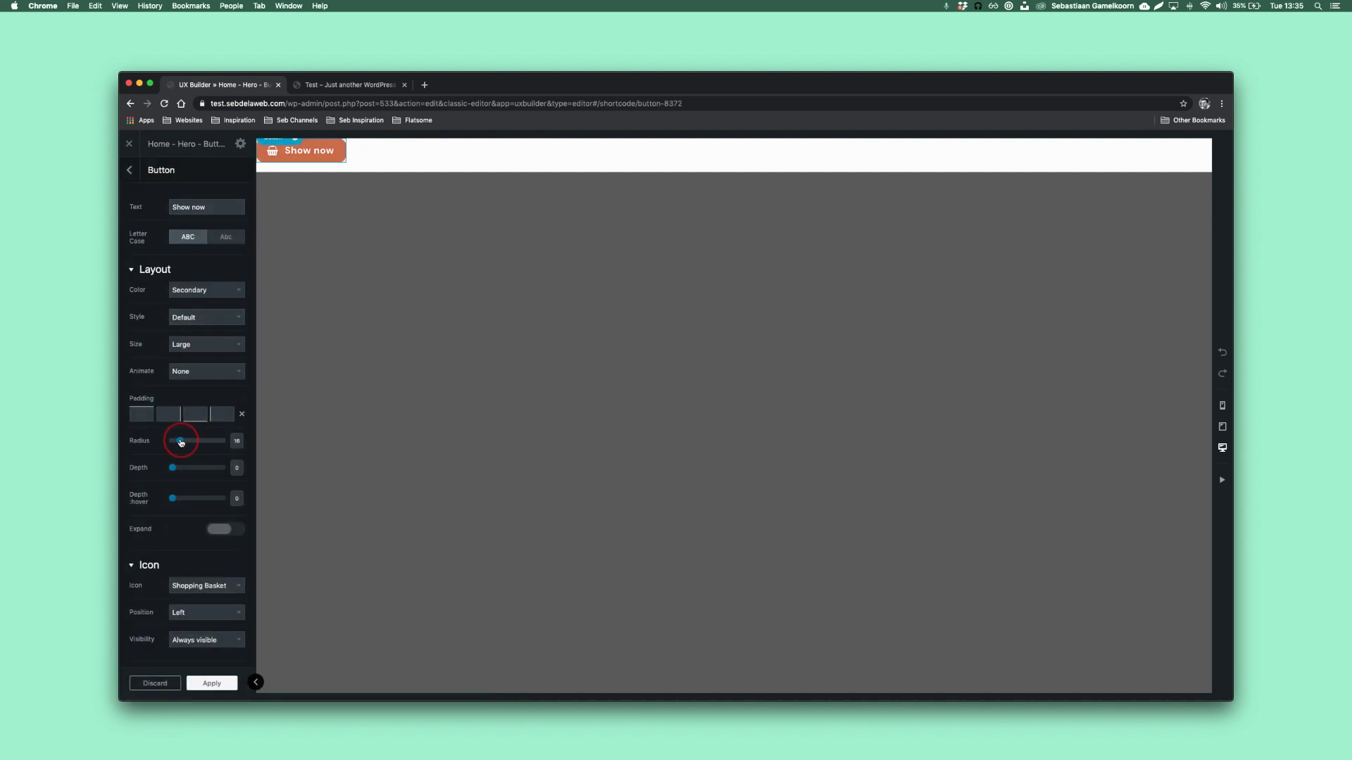
{"action": "left_click", "coordinate": [211, 683]}
{"action": "left_click", "coordinate": [203, 683]}
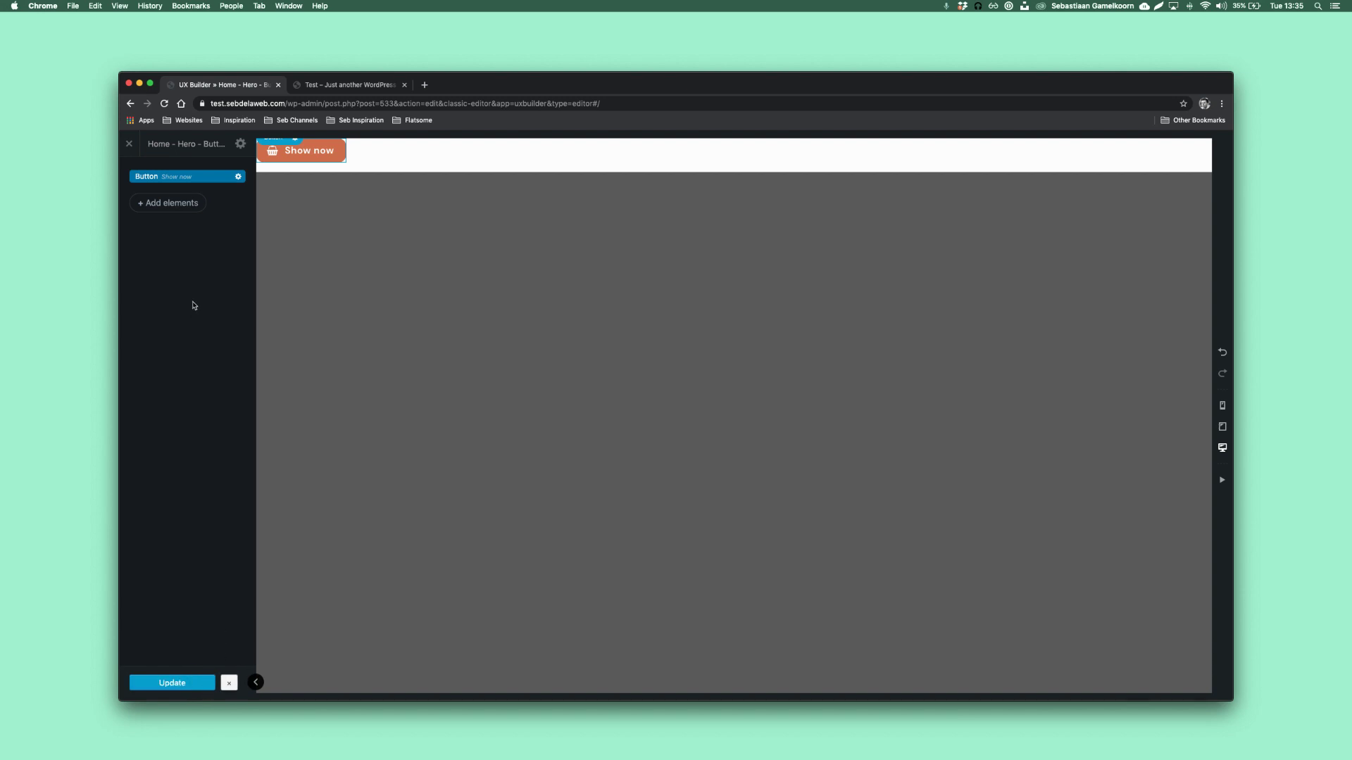
{"action": "left_click", "coordinate": [133, 146]}
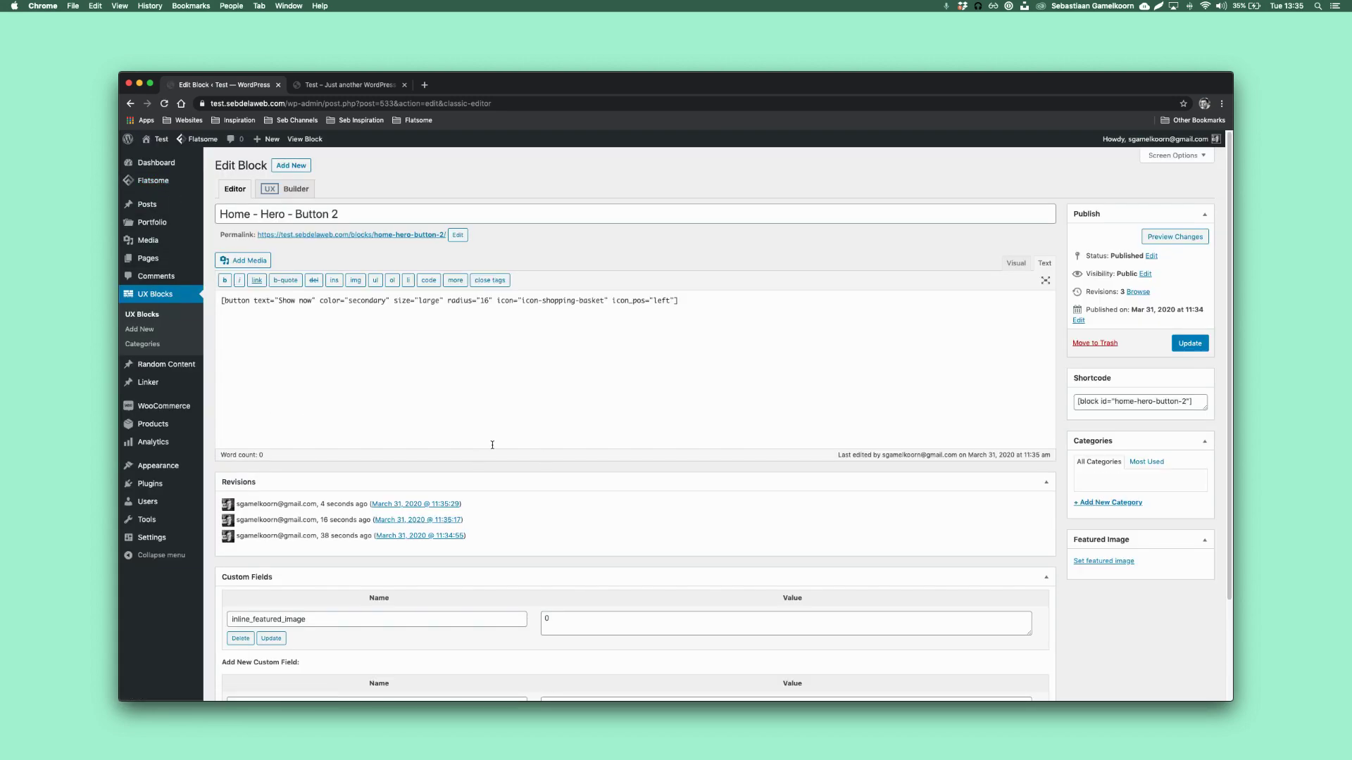
Create a Random Content group named "Home Hero Button" and check its ID in the group list
{"action": "left_click", "coordinate": [186, 296]}
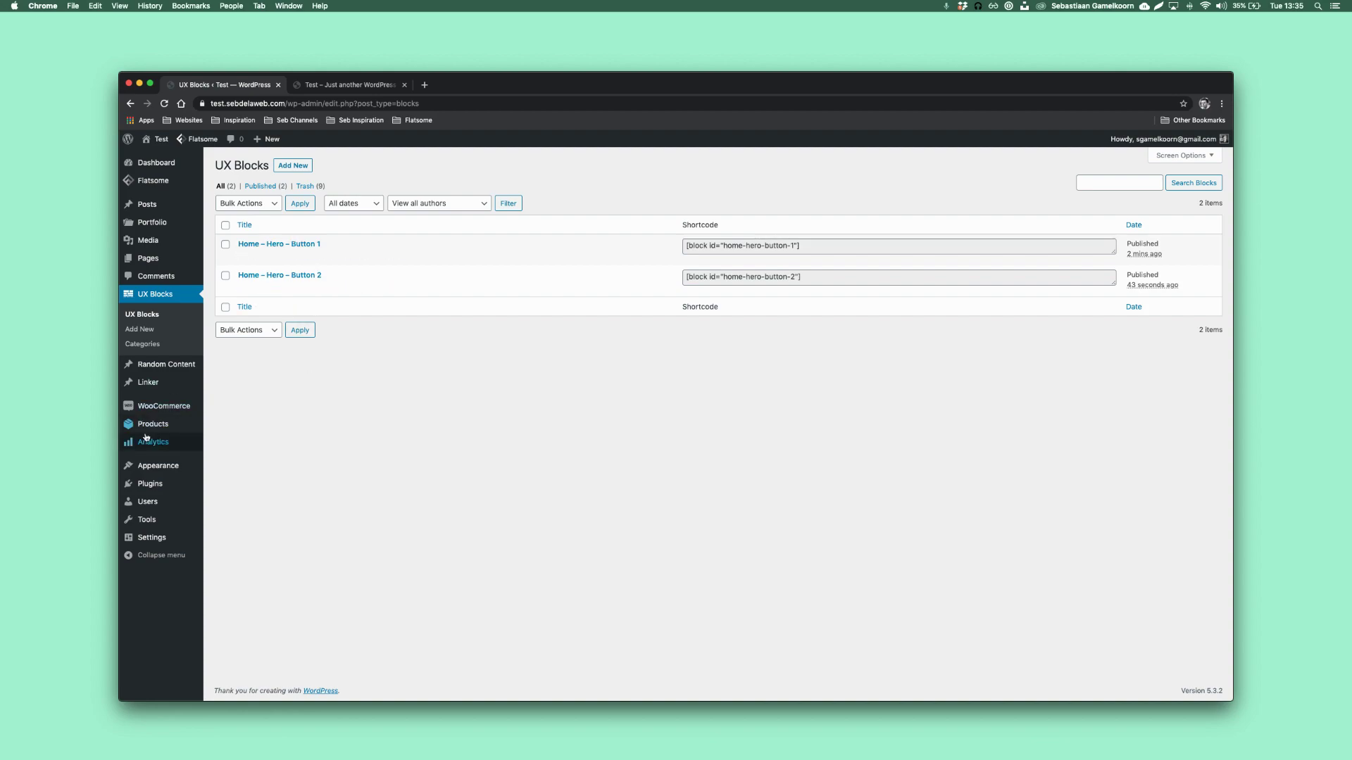
{"action": "left_click", "coordinate": [190, 368]}
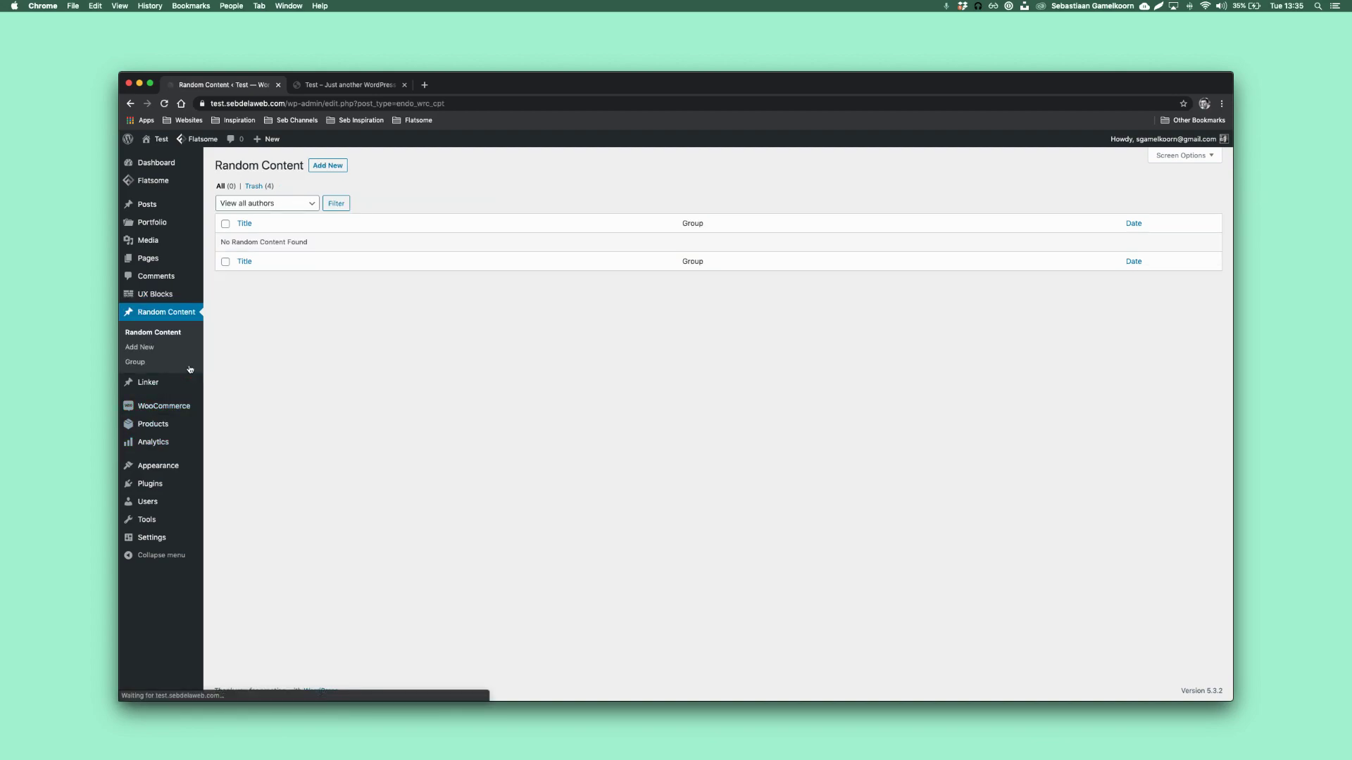
{"action": "left_click", "coordinate": [160, 368]}
{"action": "left_click", "coordinate": [407, 230]}
{"action": "type", "text": "Home Hero Button"}
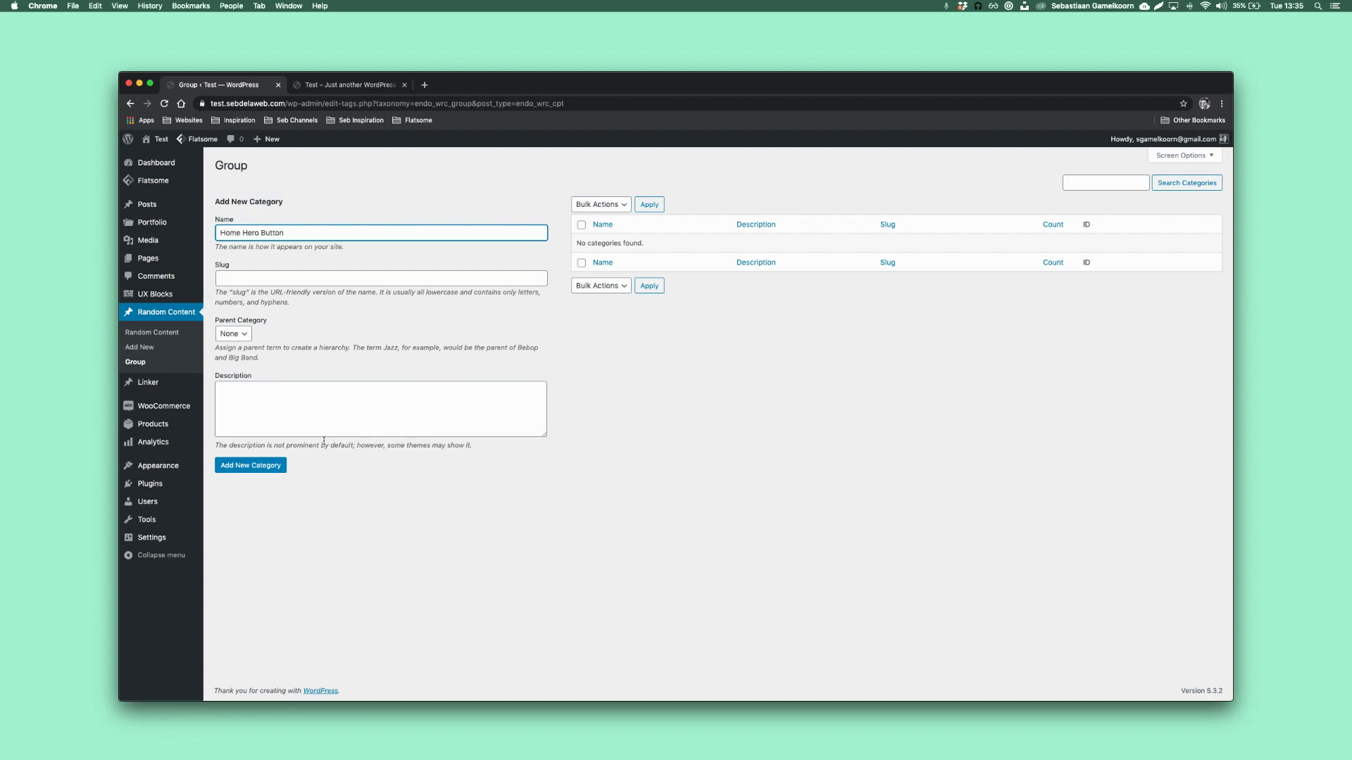
{"action": "left_click", "coordinate": [272, 466]}
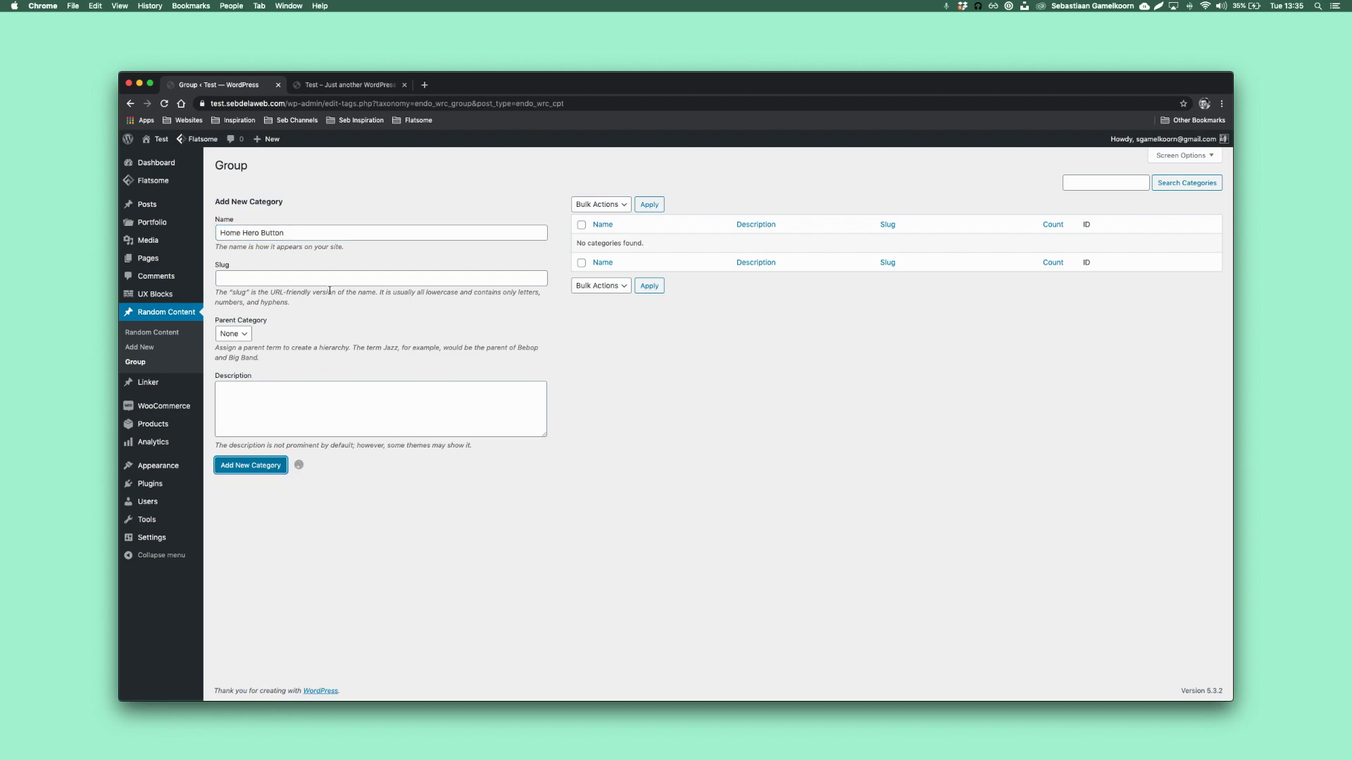
{"action": "left_click_drag", "start_coordinate": [682, 246], "coordinate": [590, 246]}
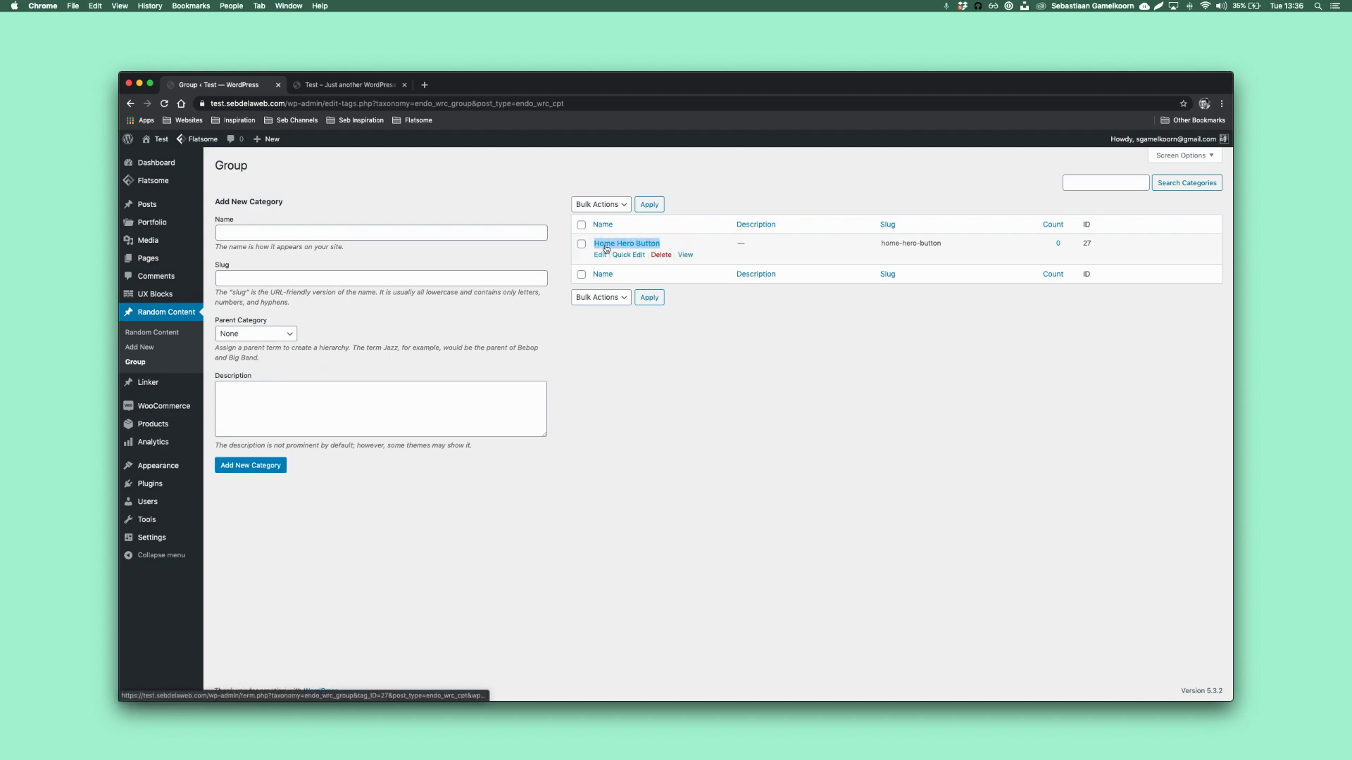
{"action": "double_click", "coordinate": [1090, 243]}
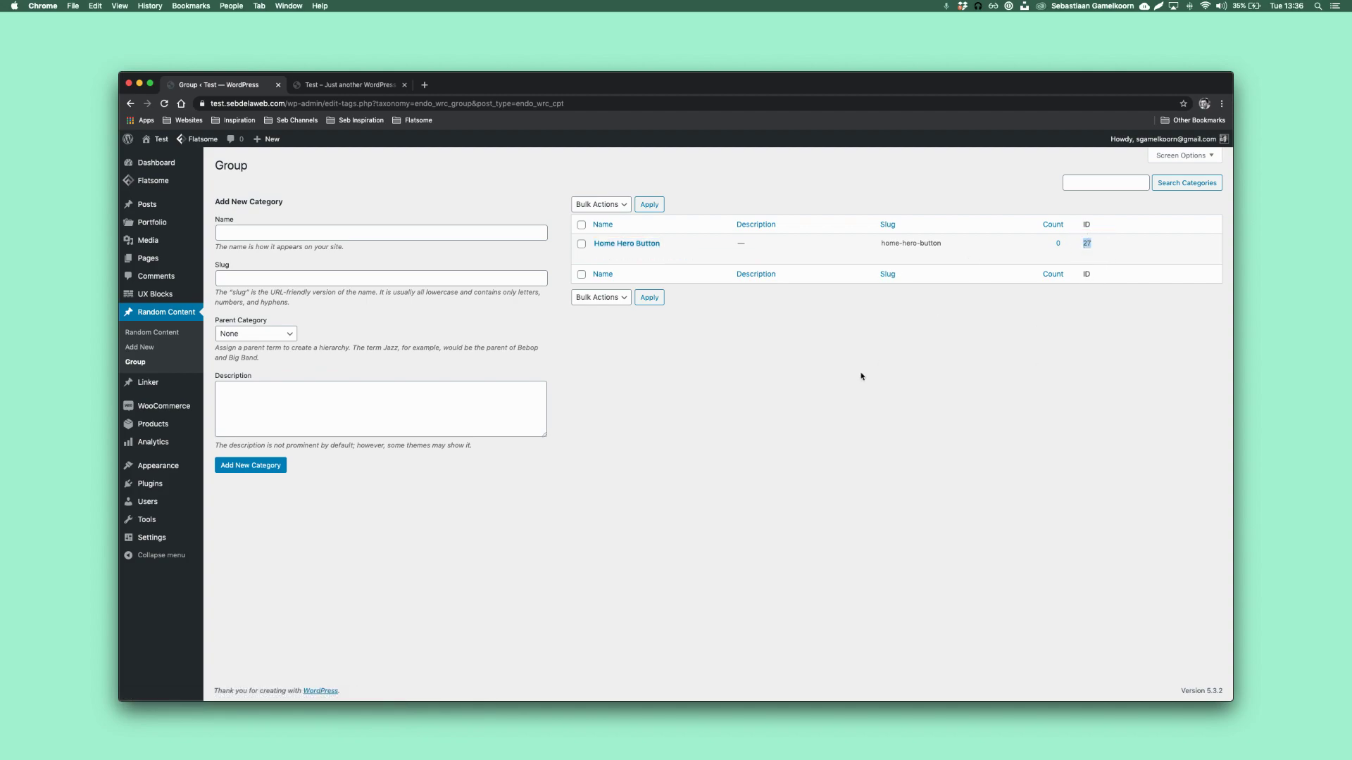
Add a random content entry titled "Button 1", assign it to the Home Hero Button group and publish it
{"action": "left_click", "coordinate": [159, 351]}
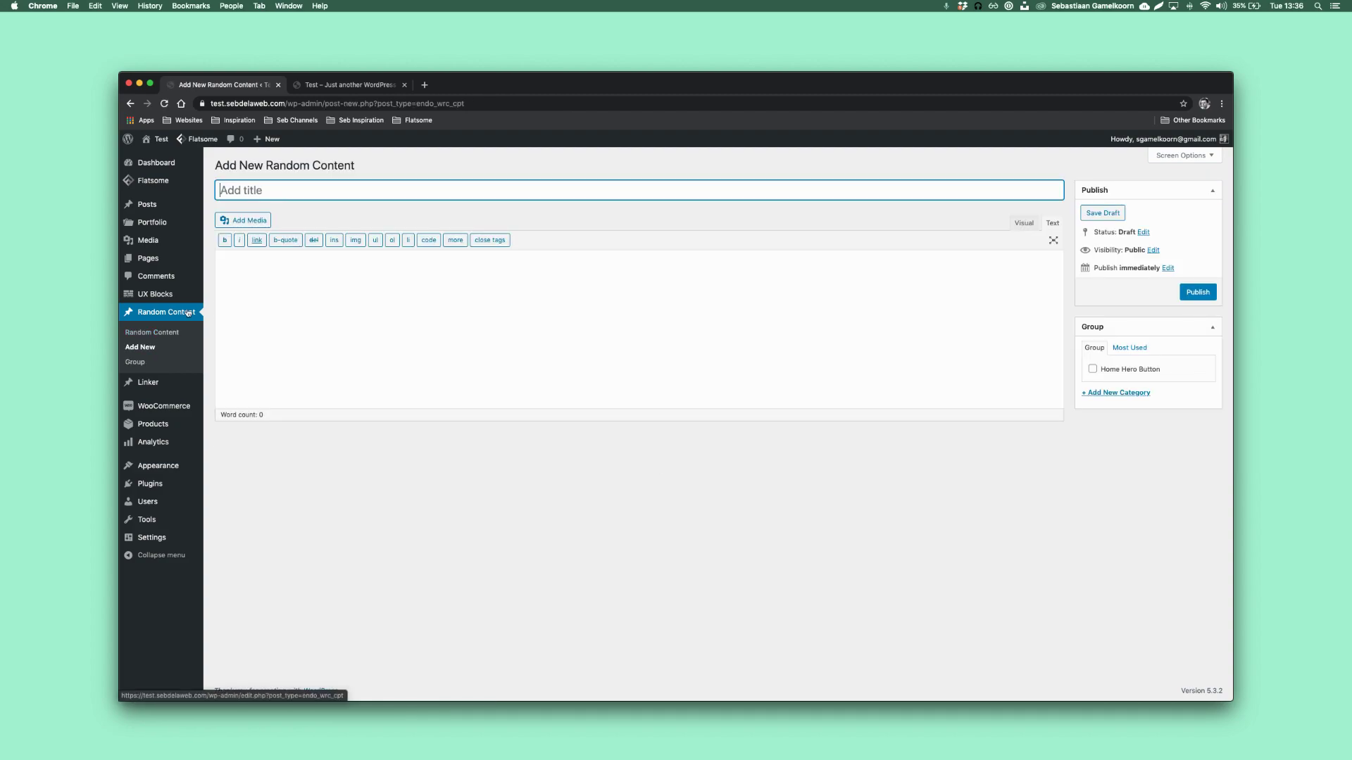
{"action": "type", "text": "Button 1"}
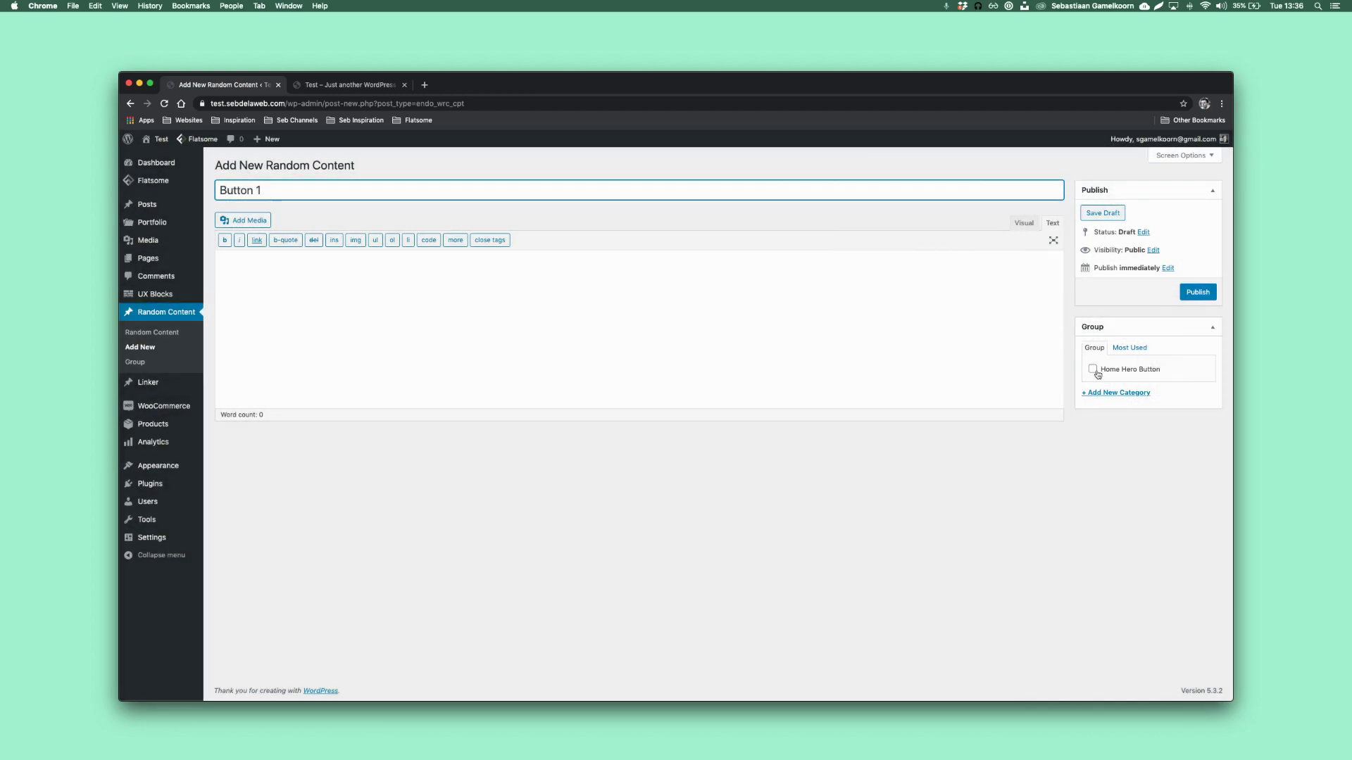
{"action": "left_click", "coordinate": [1094, 370]}
{"action": "left_click", "coordinate": [1197, 292]}
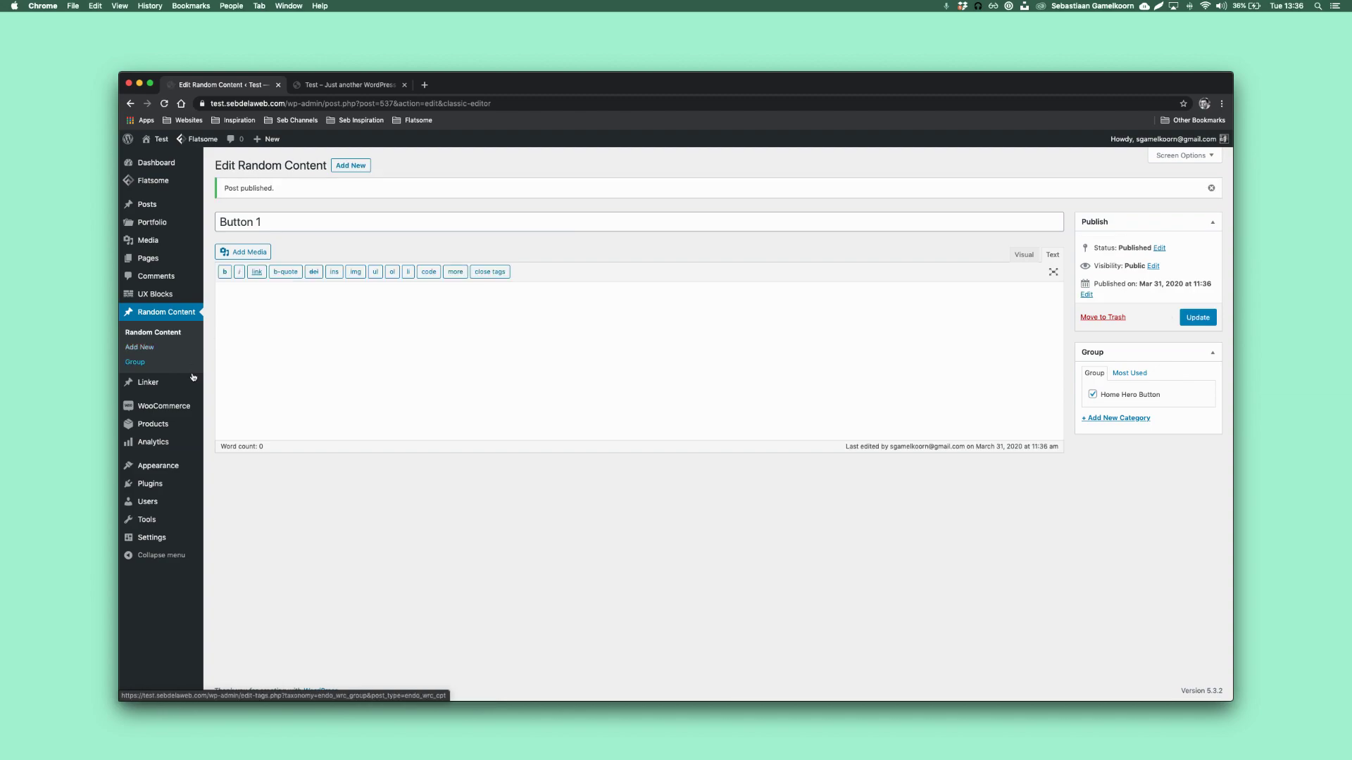
Copy the shortcode of the "Home - Hero - Button 1" UX block into the "Button 1" entry and update it
{"action": "left_click", "coordinate": [173, 294], "text": "super"}
{"action": "left_click", "coordinate": [428, 91]}
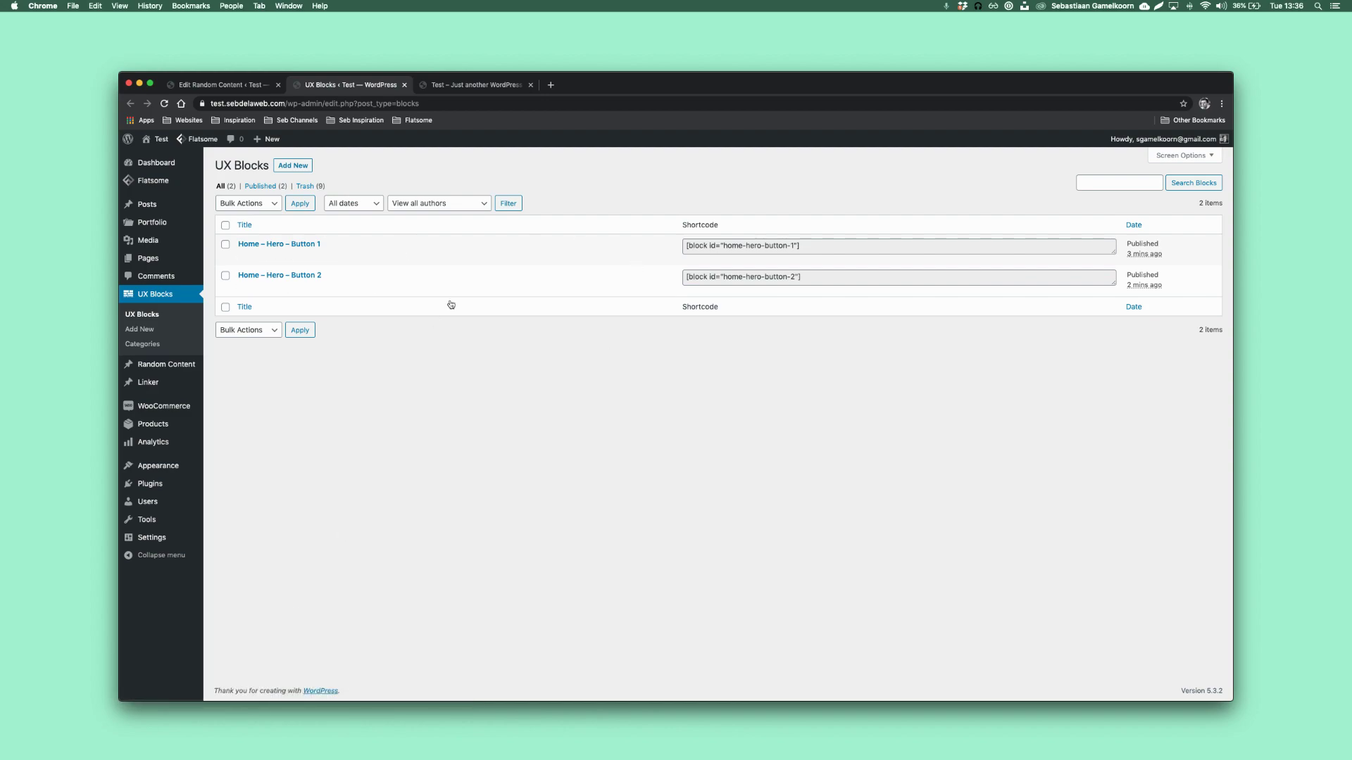
{"action": "left_click", "coordinate": [683, 247]}
{"action": "key", "text": "super+c"}
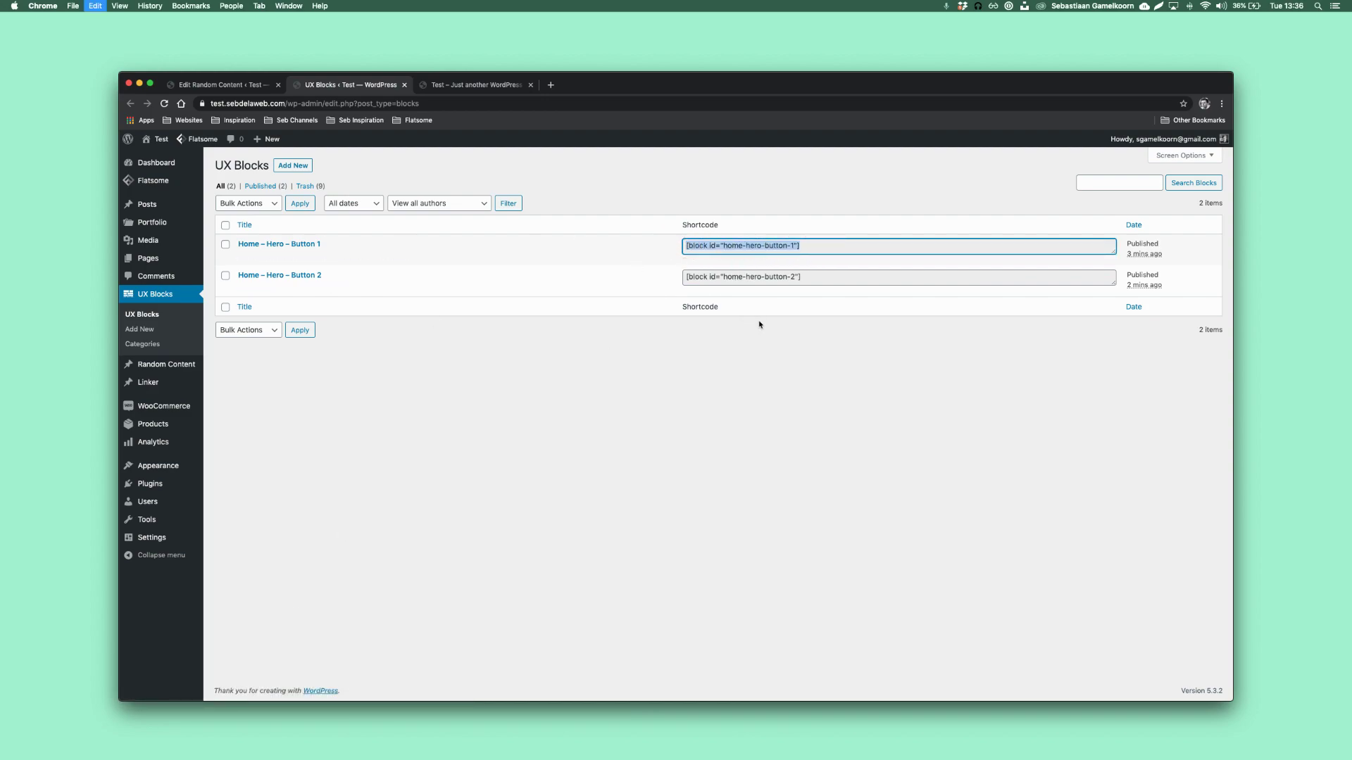
{"action": "left_click", "coordinate": [246, 84]}
{"action": "left_click", "coordinate": [429, 334]}
{"action": "key", "text": "super+v"}
{"action": "left_click", "coordinate": [1200, 319]}
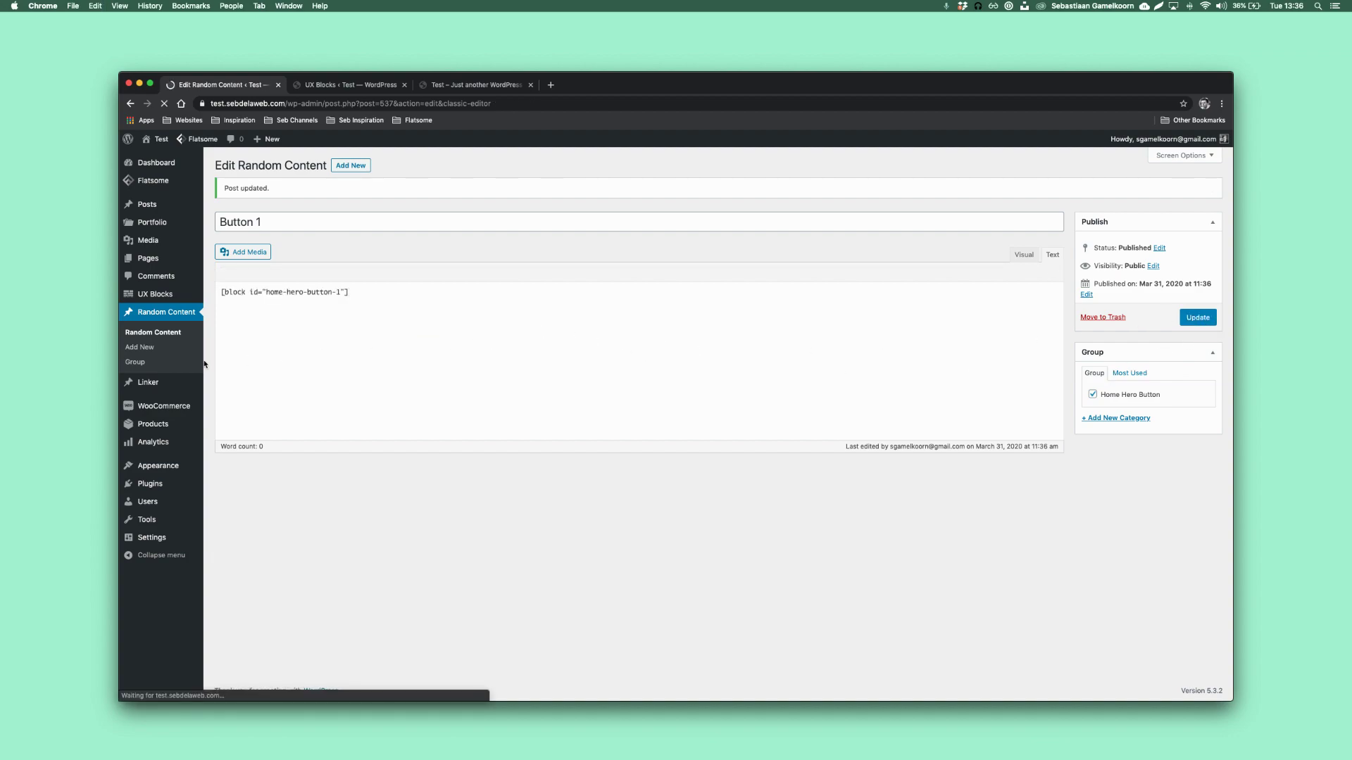
Publish a random content entry "Button 2" in the Home Hero Button group, containing the shortcode [block id="home-hero-button-2"]
{"action": "left_click", "coordinate": [140, 347]}
{"action": "type", "text": "Button 2"}
{"action": "left_click", "coordinate": [422, 323]}
{"action": "key", "text": "super+v"}
{"action": "double_click", "coordinate": [338, 261]}
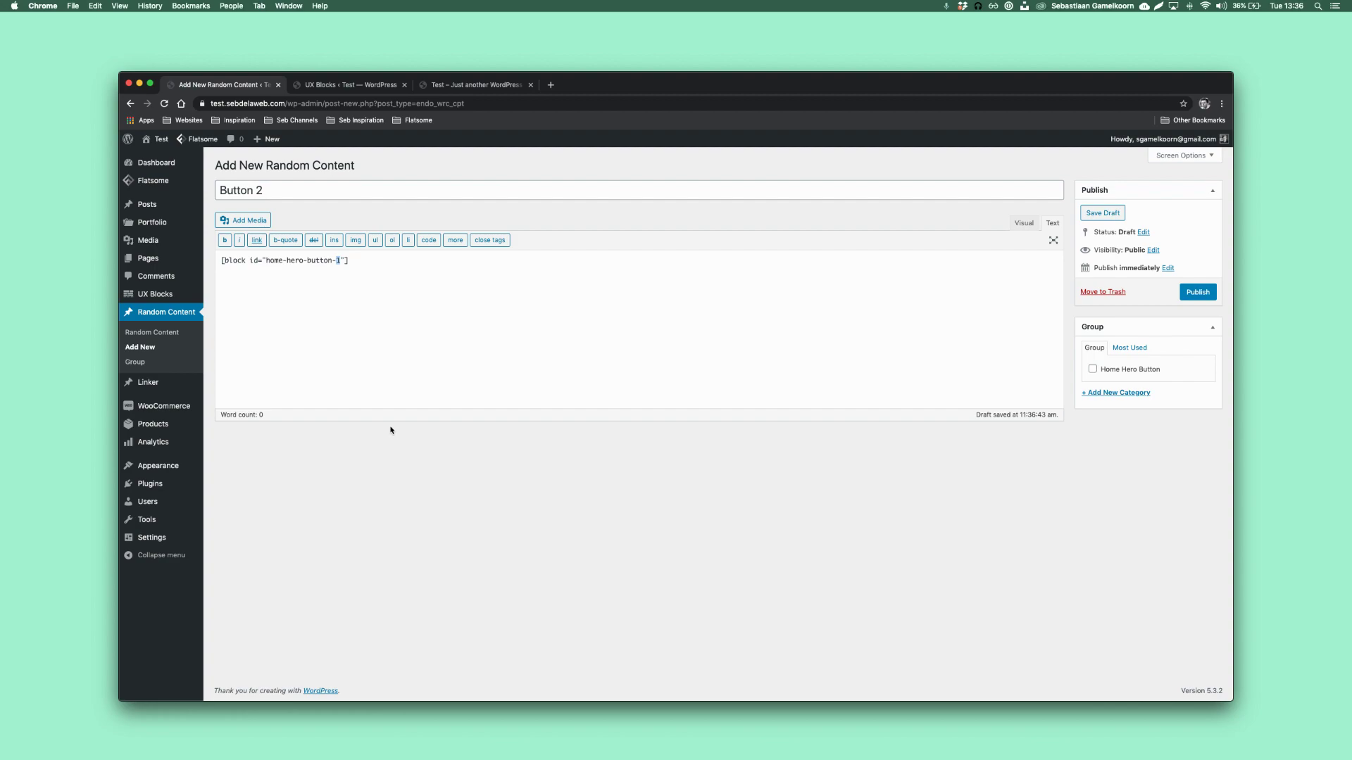
{"action": "left_click", "coordinate": [1125, 370]}
{"action": "left_click", "coordinate": [1207, 300]}
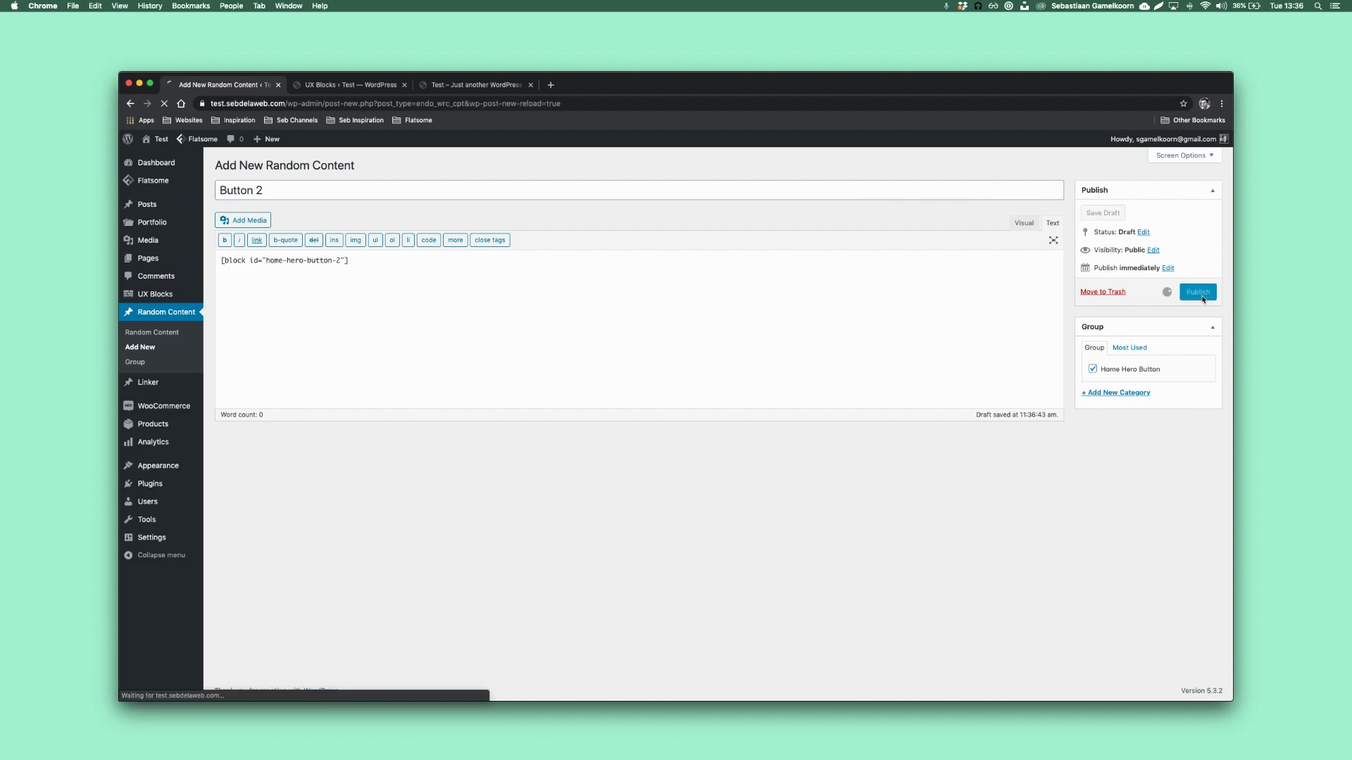
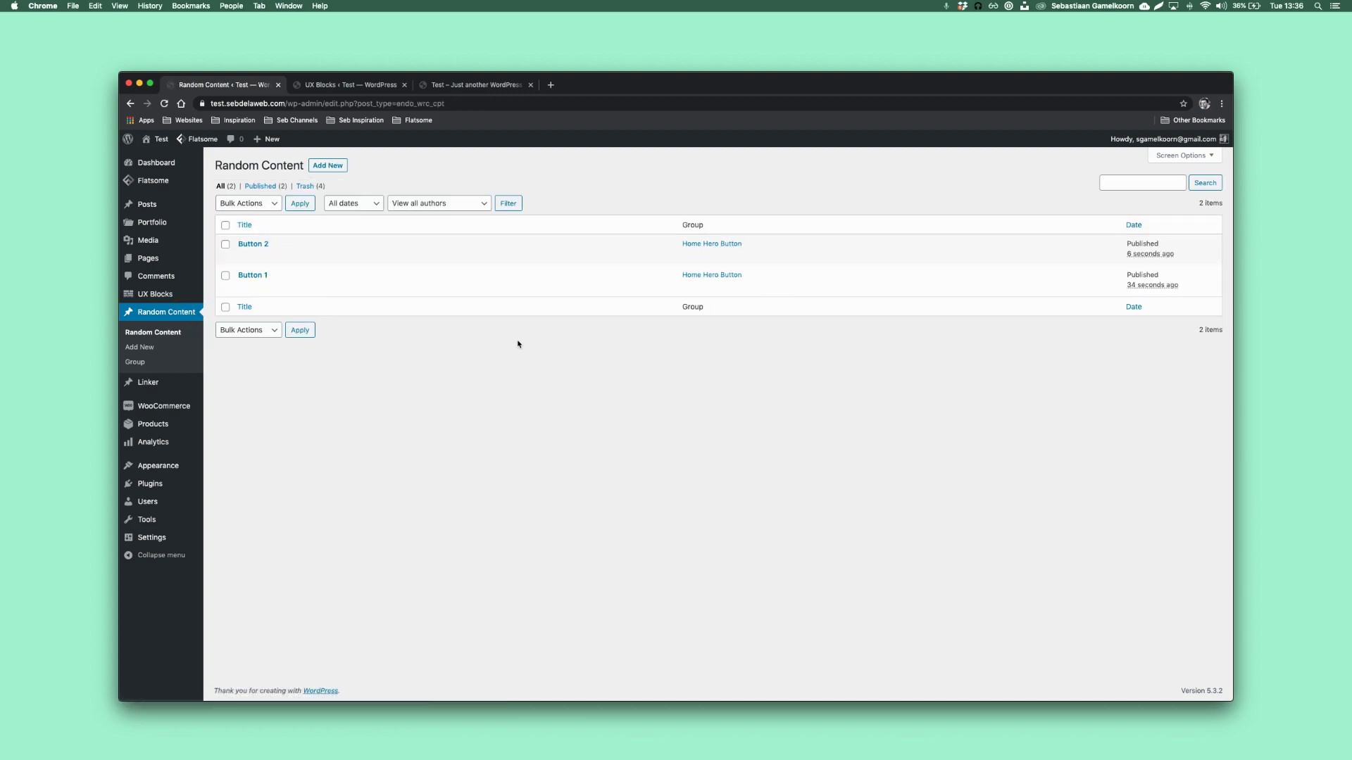
Copy the example shortcode with the group_id parameter from the Random Content plugin's details
{"action": "left_click", "coordinate": [135, 362]}
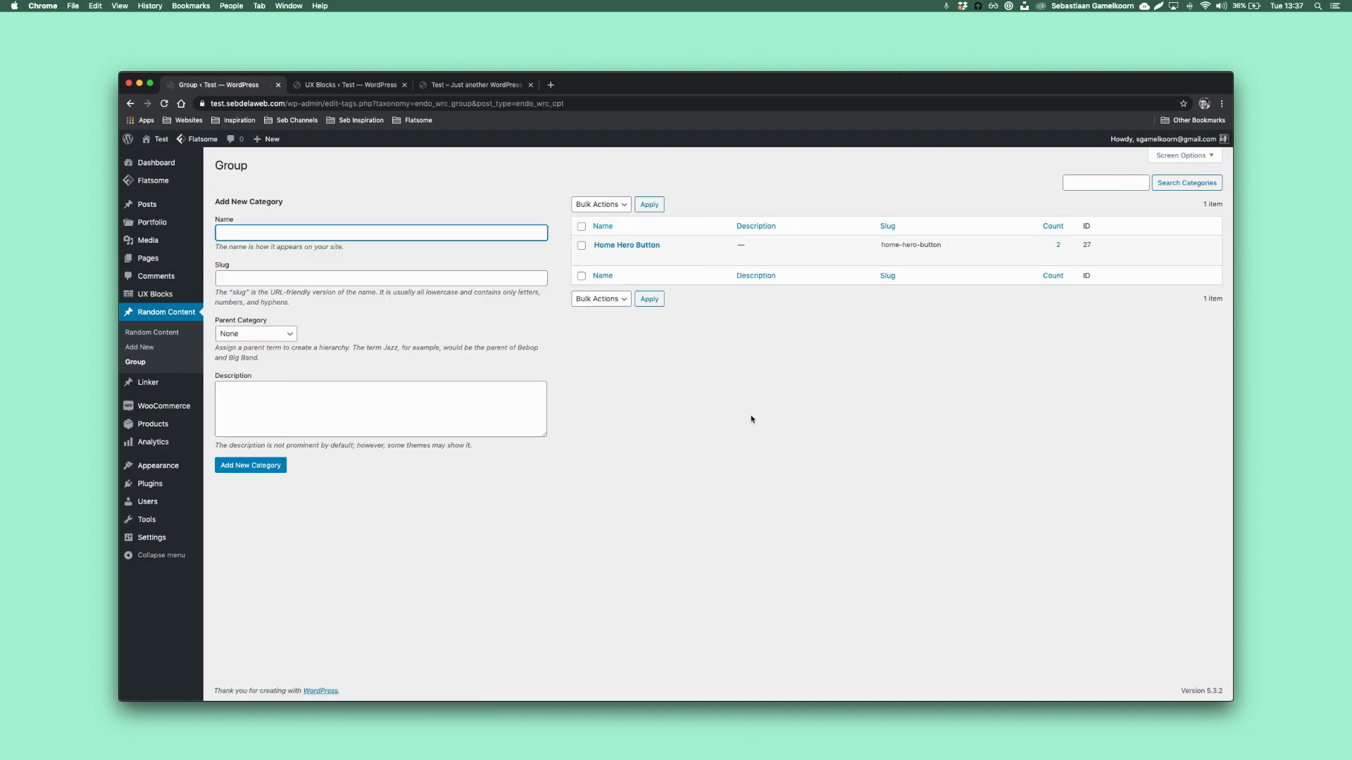
{"action": "left_click", "coordinate": [184, 491]}
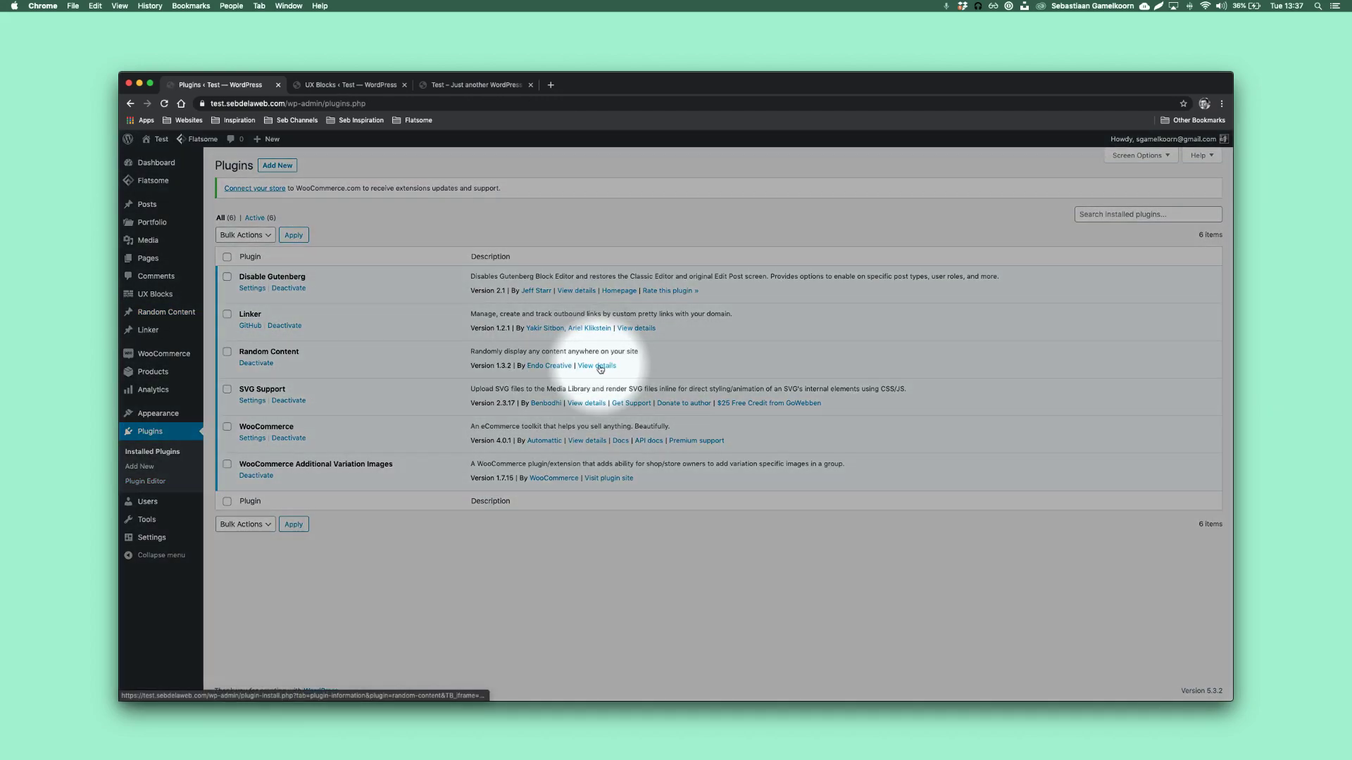
{"action": "left_click", "coordinate": [598, 365]}
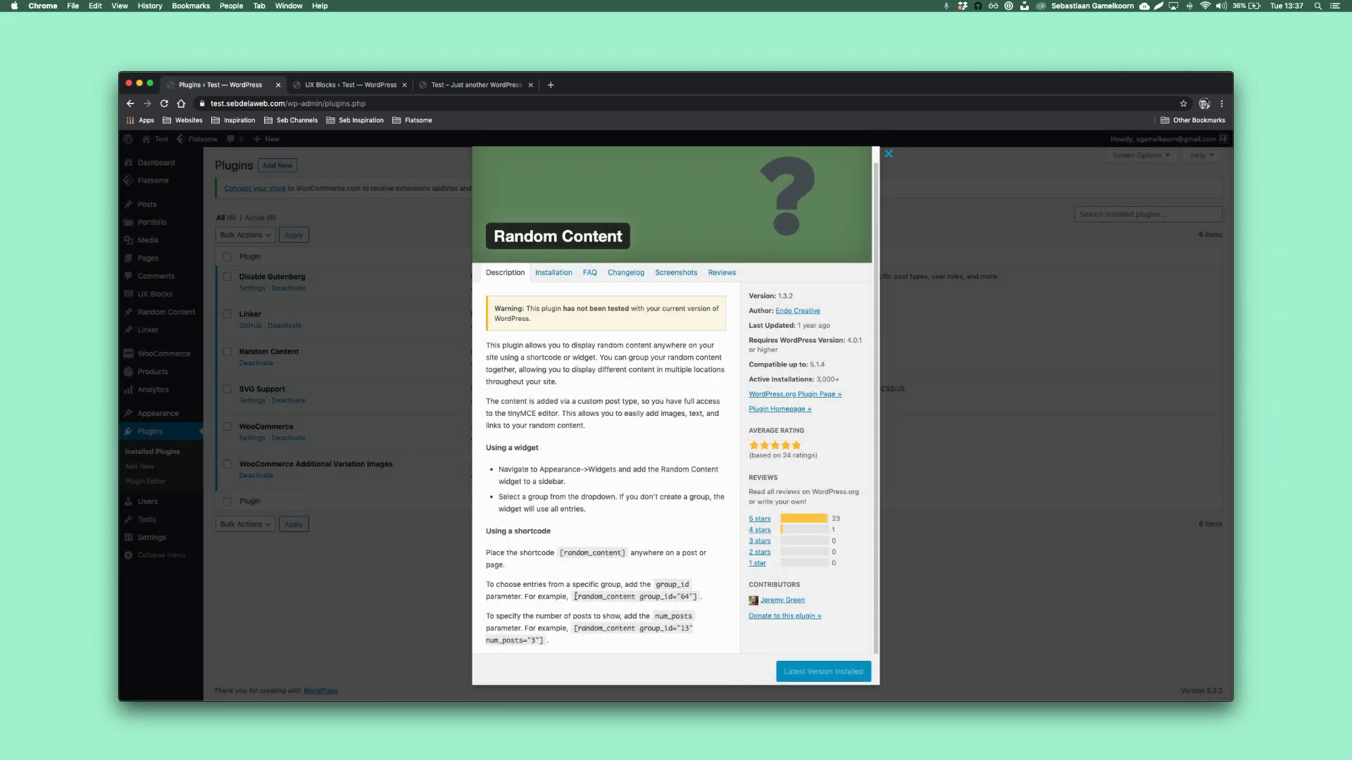
{"action": "left_click", "coordinate": [606, 596]}
{"action": "left_click_drag", "start_coordinate": [696, 596], "coordinate": [575, 597]}
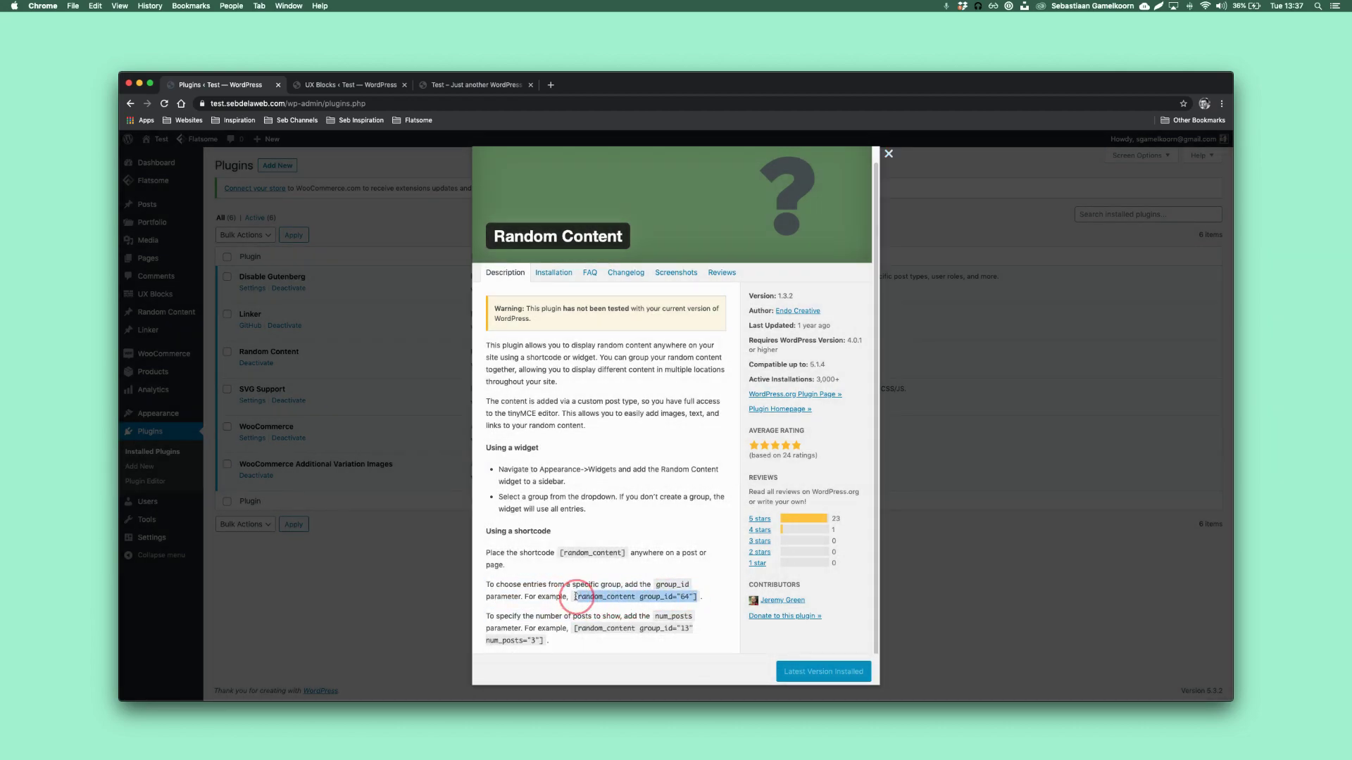
{"action": "key", "text": "super+c"}
{"action": "left_click", "coordinate": [925, 516]}
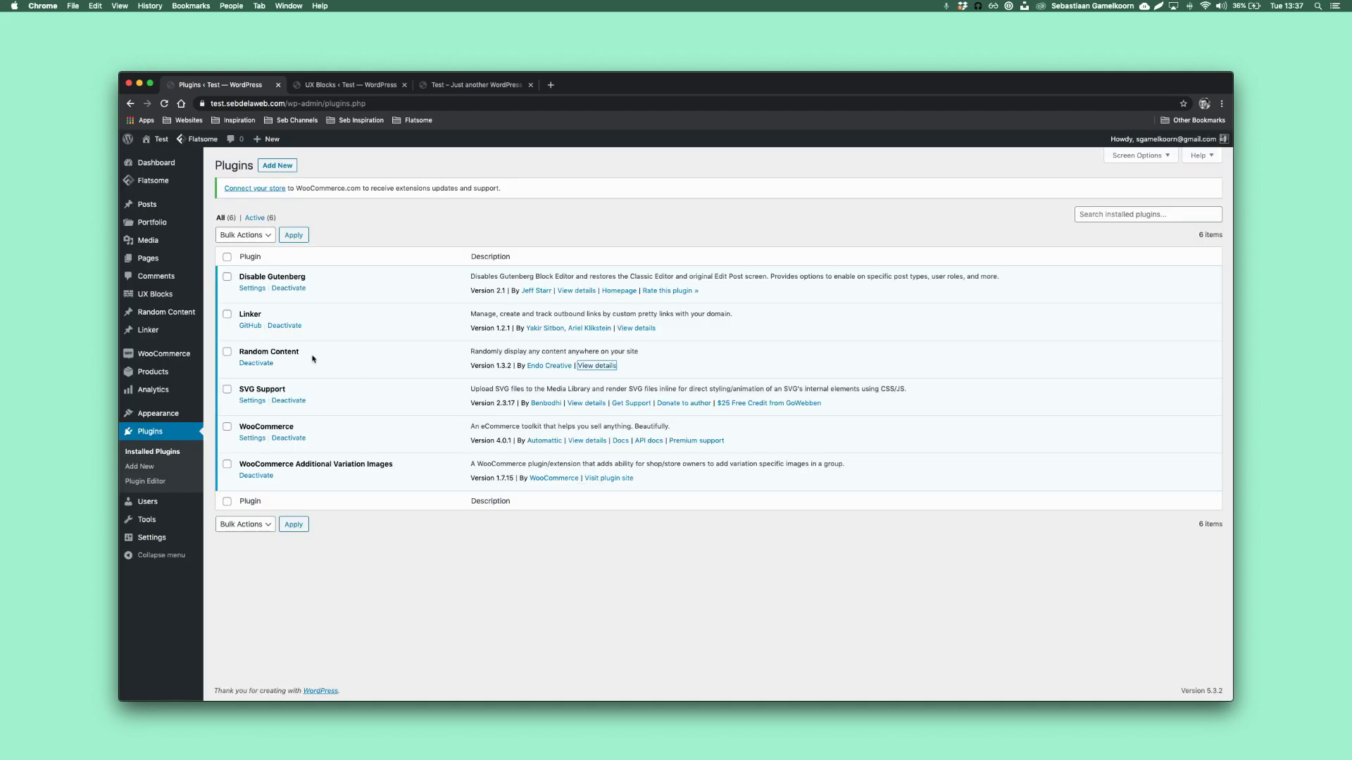
Check the ID of the Home Hero Button group in the Random Content group list
{"action": "mouse_move", "coordinate": [176, 312]}
{"action": "left_click", "coordinate": [230, 343]}
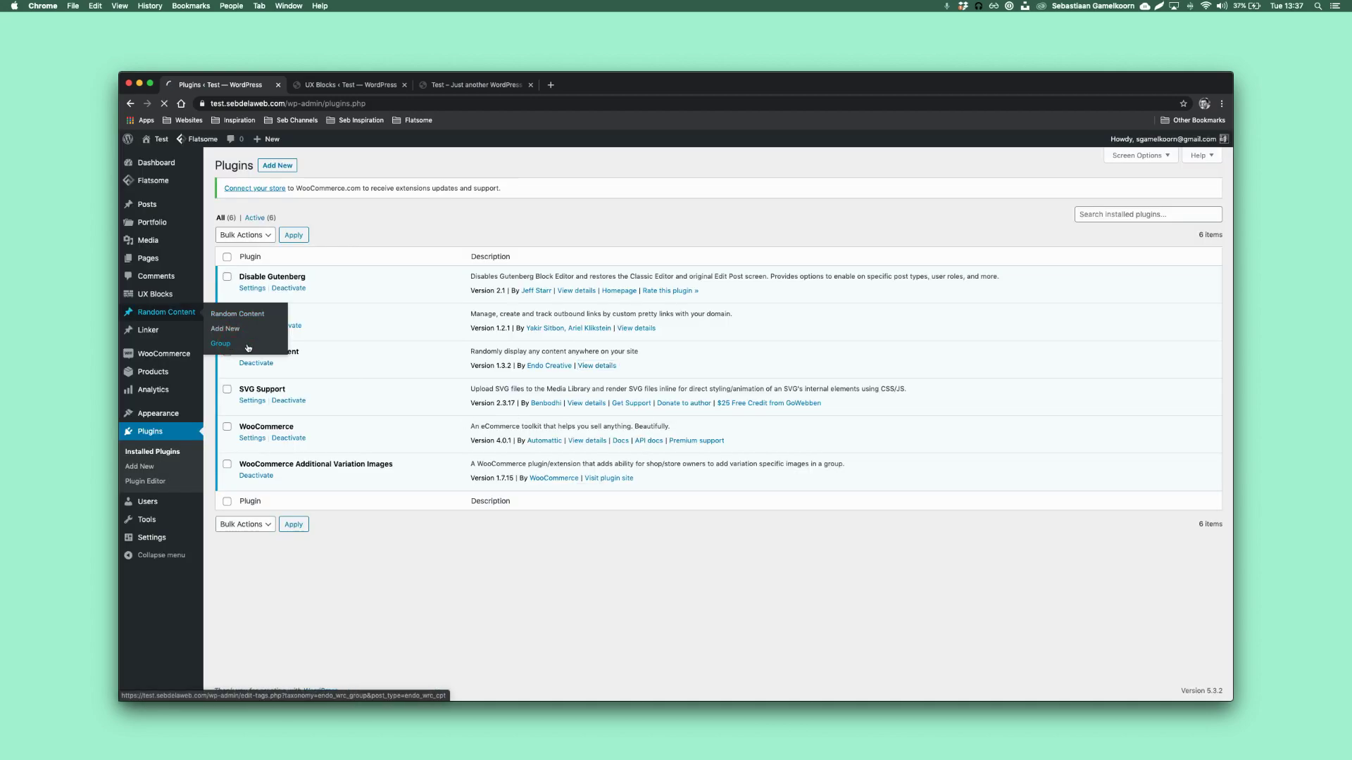
{"action": "left_click_drag", "start_coordinate": [1101, 247], "coordinate": [1071, 246]}
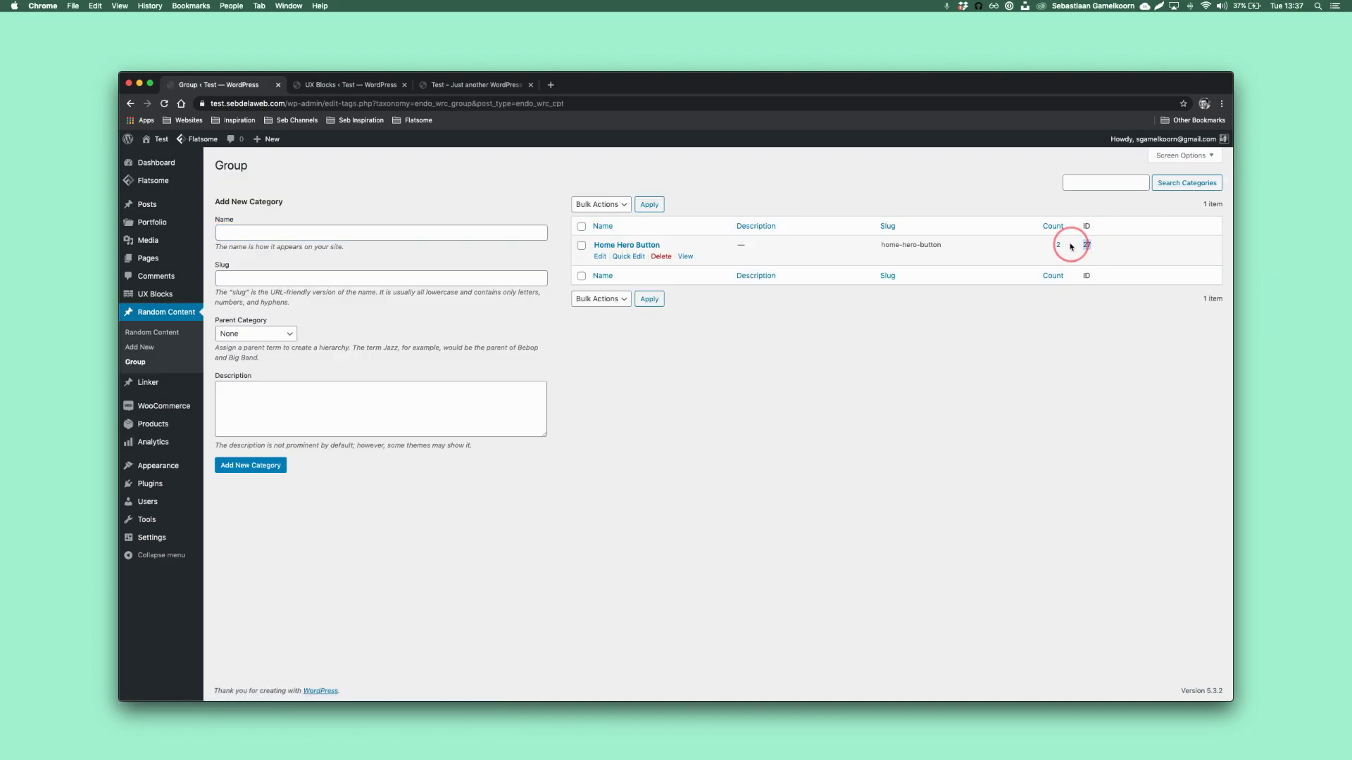
Go to the site's front page and open it for editing in UX Builder
{"action": "left_click", "coordinate": [352, 84]}
{"action": "left_click", "coordinate": [442, 85]}
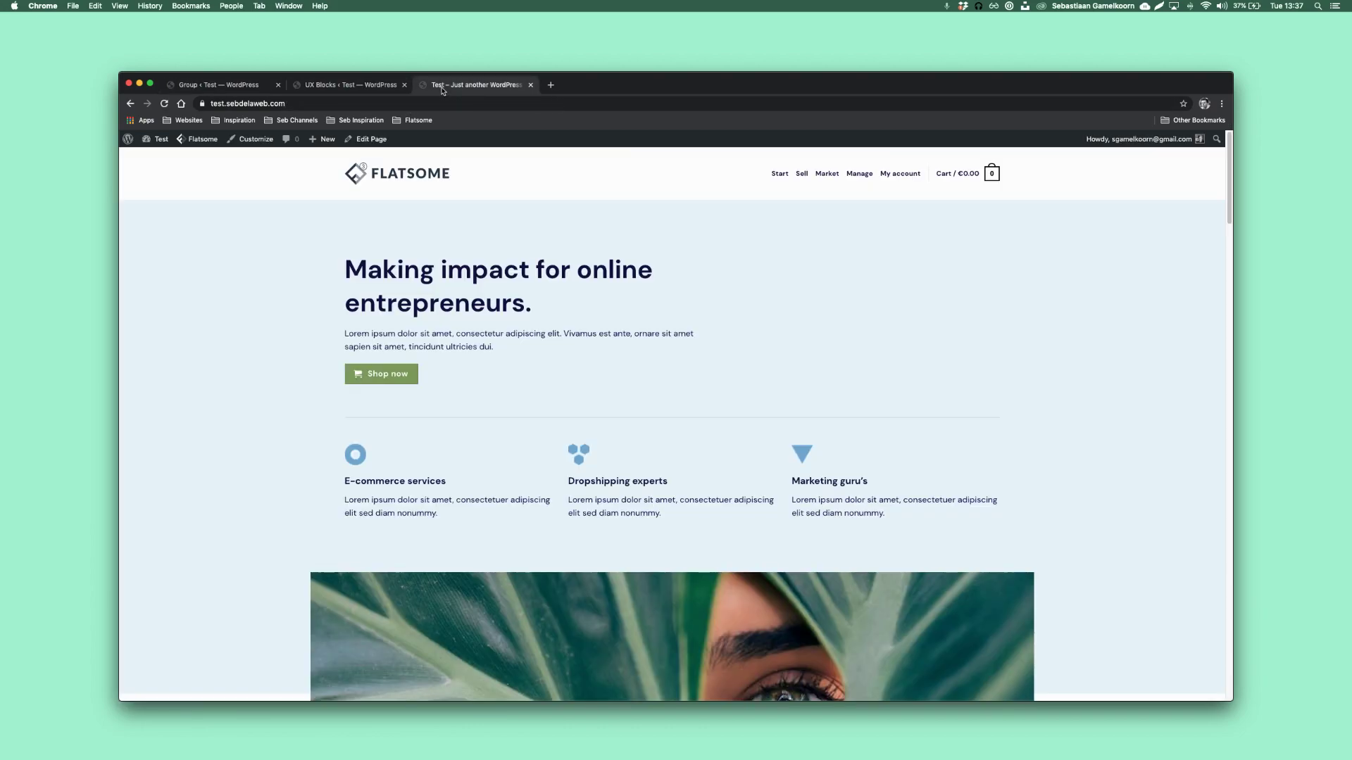
{"action": "mouse_move", "coordinate": [416, 140]}
{"action": "left_click", "coordinate": [383, 157]}
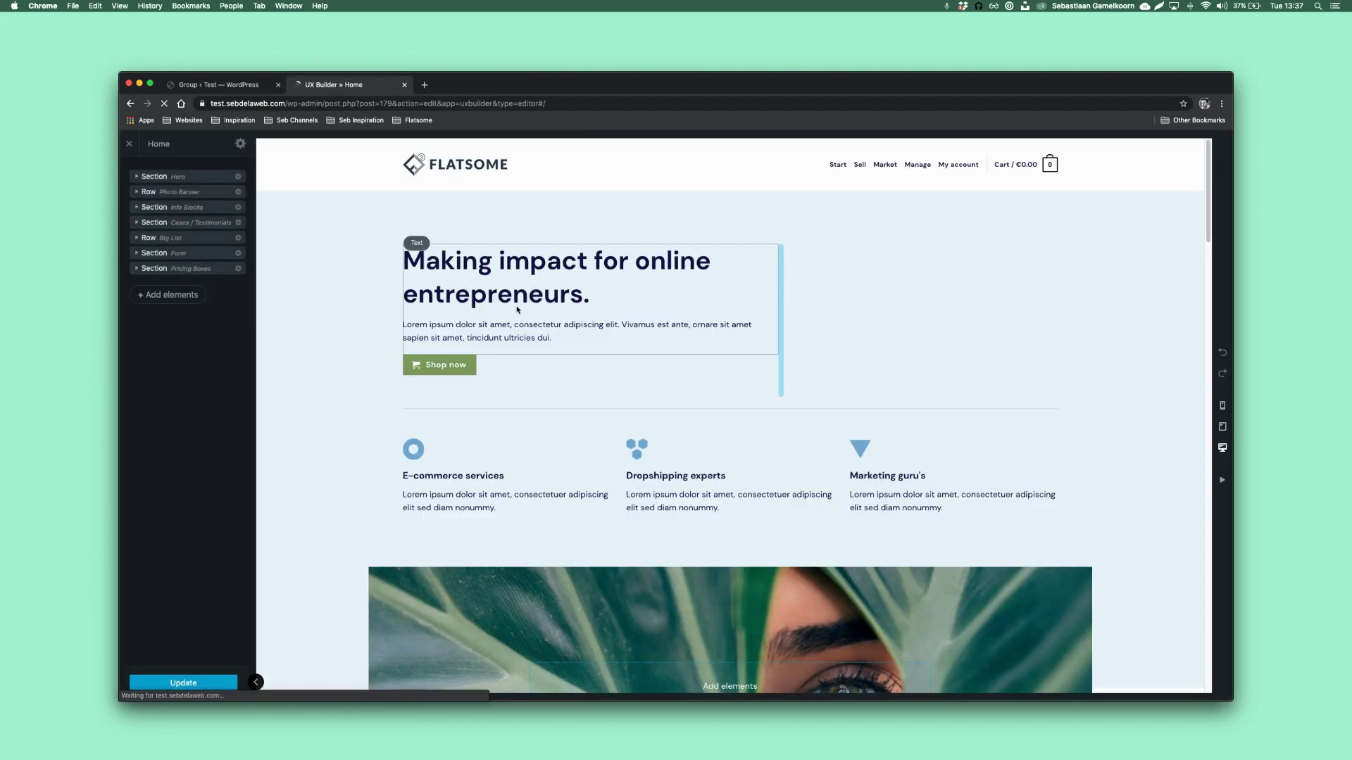
Remove the Shop now button from the home page hero and append the copied random_content shortcode to the hero text
{"action": "left_click", "coordinate": [521, 327]}
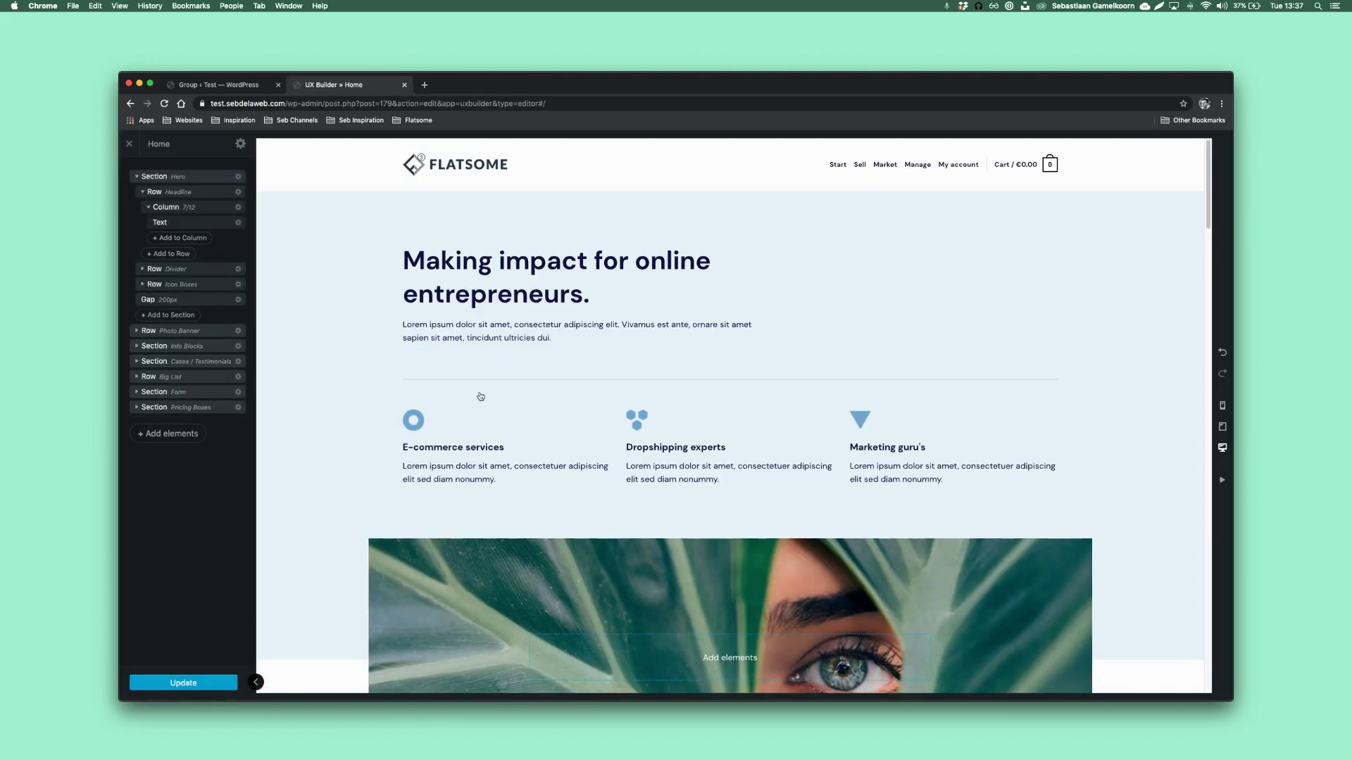
{"action": "left_click", "coordinate": [525, 338]}
{"action": "left_click", "coordinate": [238, 436]}
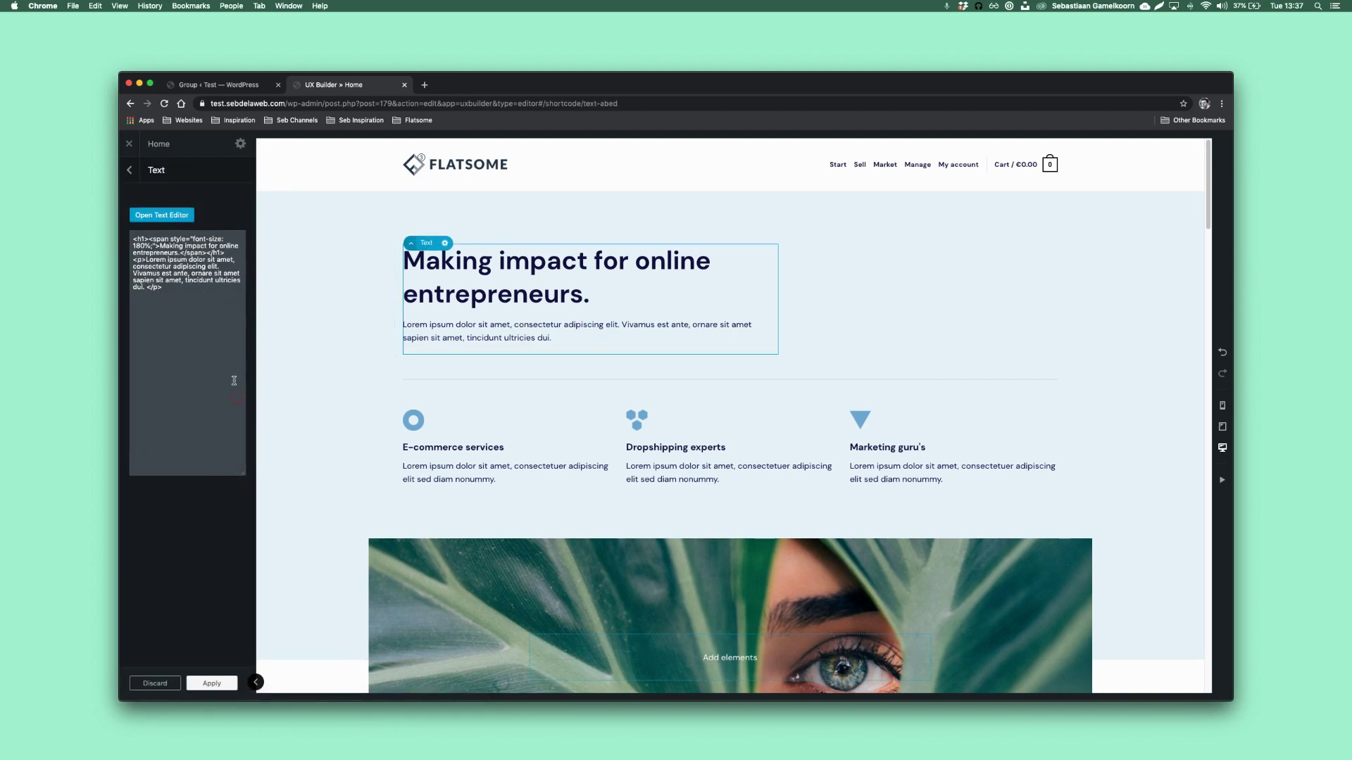
{"action": "key", "text": "super+v"}
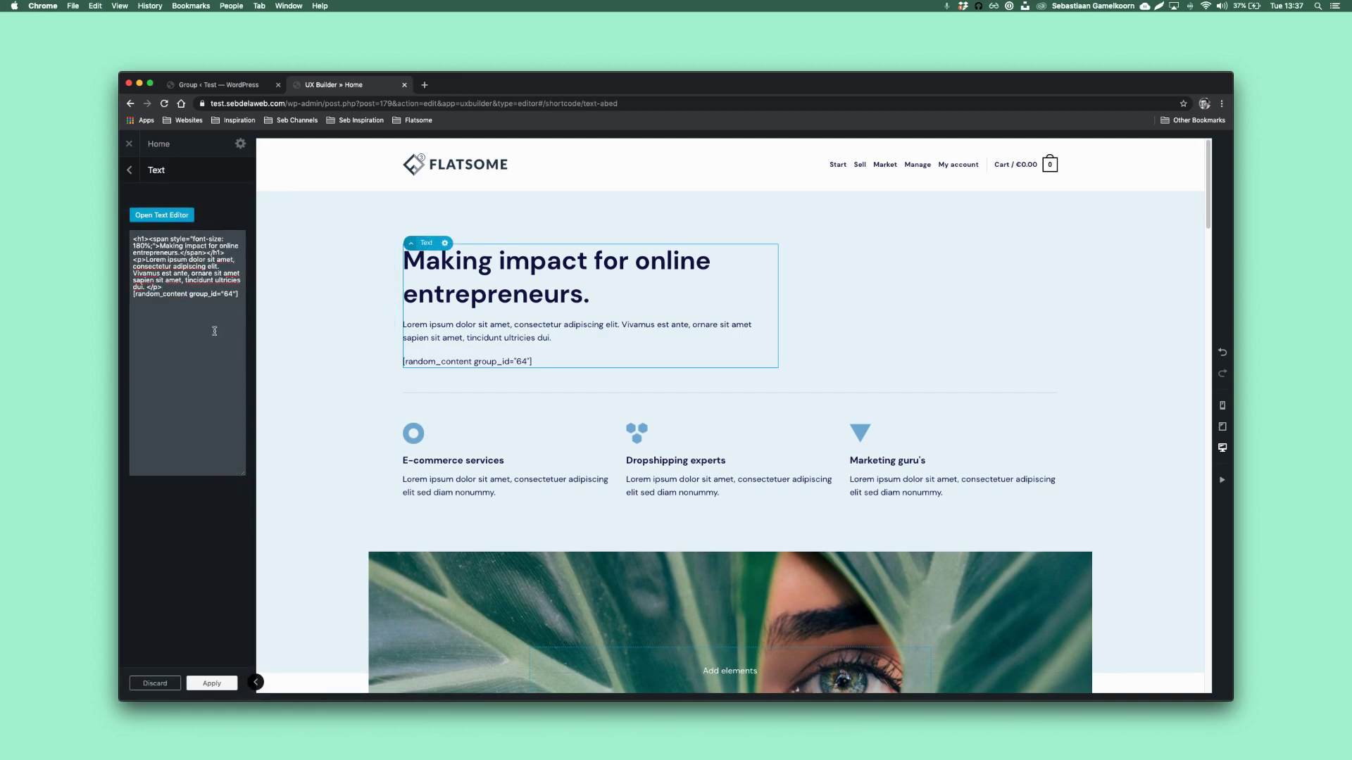
Set the shortcode's group_id to 27, checking it against the Home Hero Button group's ID, and apply the text change
{"action": "left_click_drag", "start_coordinate": [142, 296], "coordinate": [194, 300]}
{"action": "left_click", "coordinate": [200, 297]}
{"action": "type", "text": "21"}
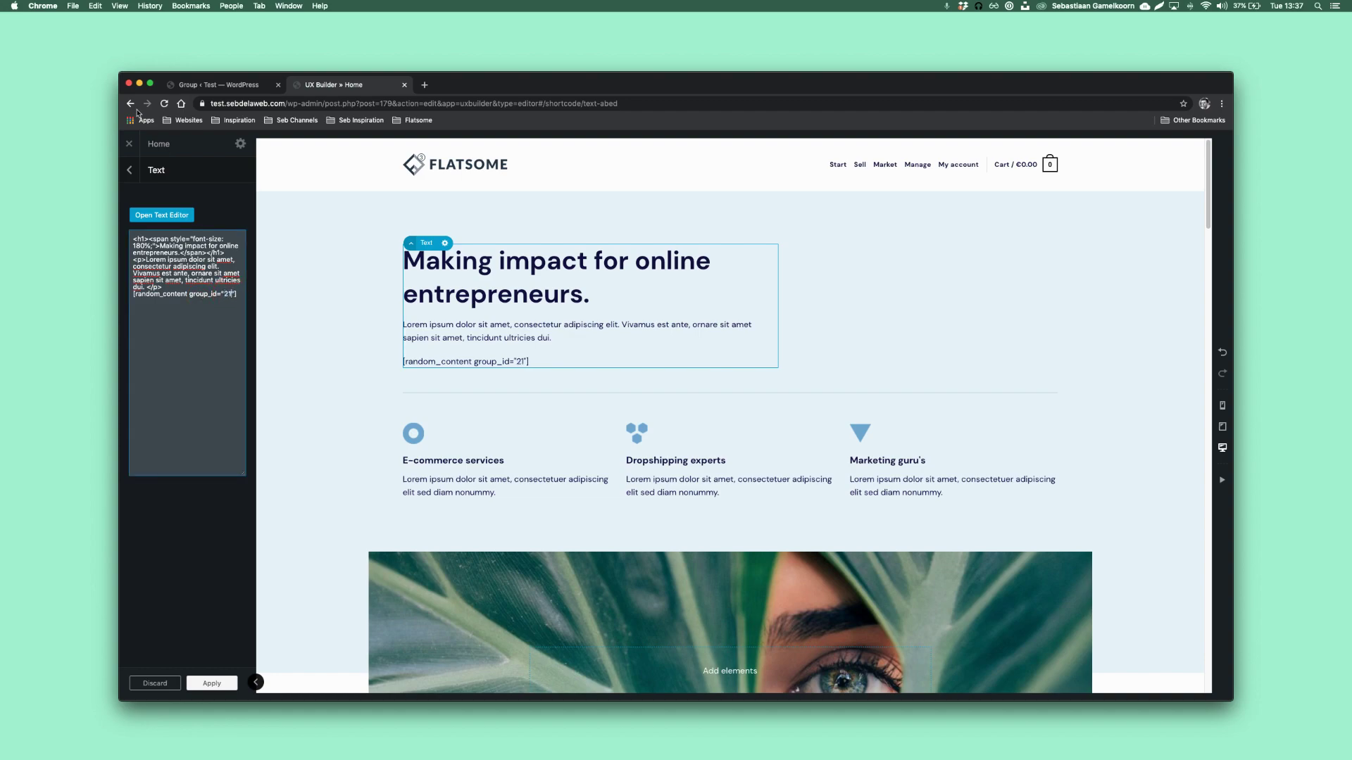
{"action": "left_click", "coordinate": [228, 88]}
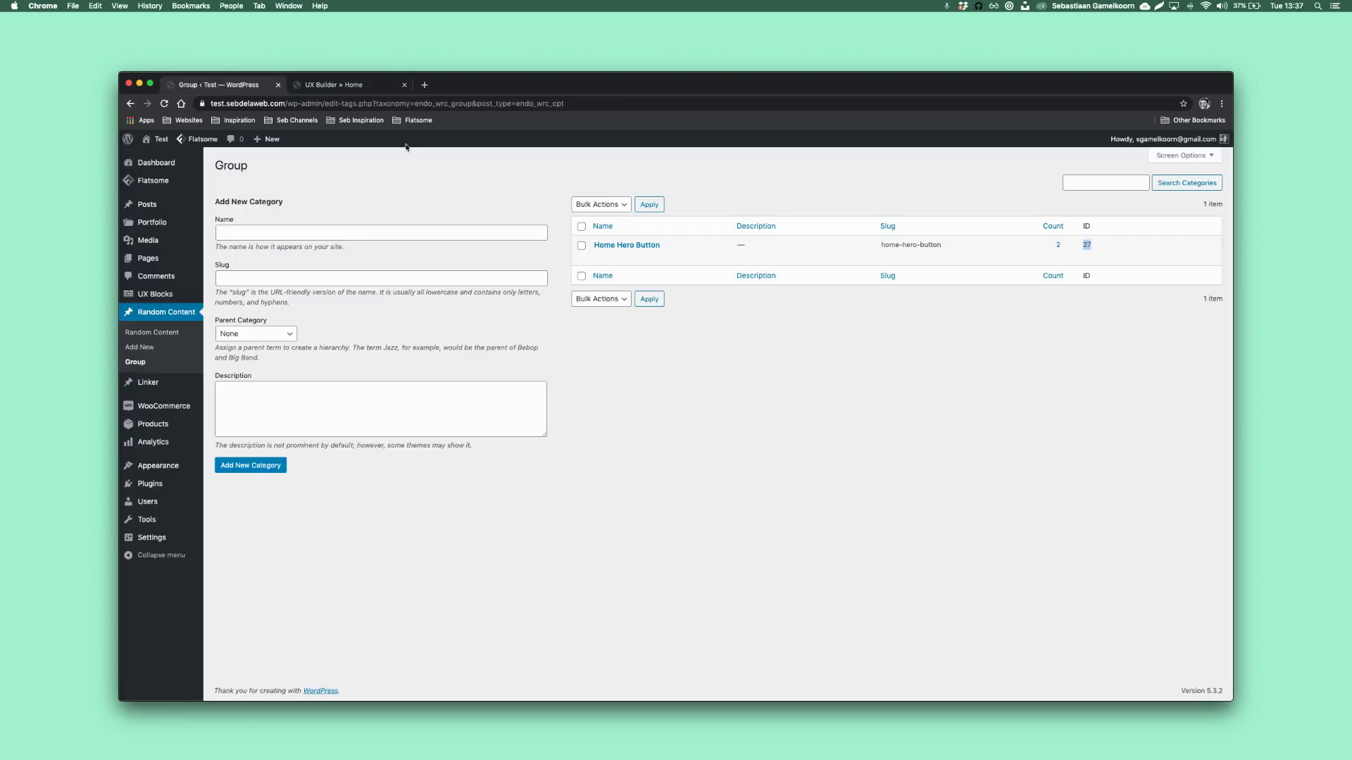
{"action": "left_click", "coordinate": [338, 84]}
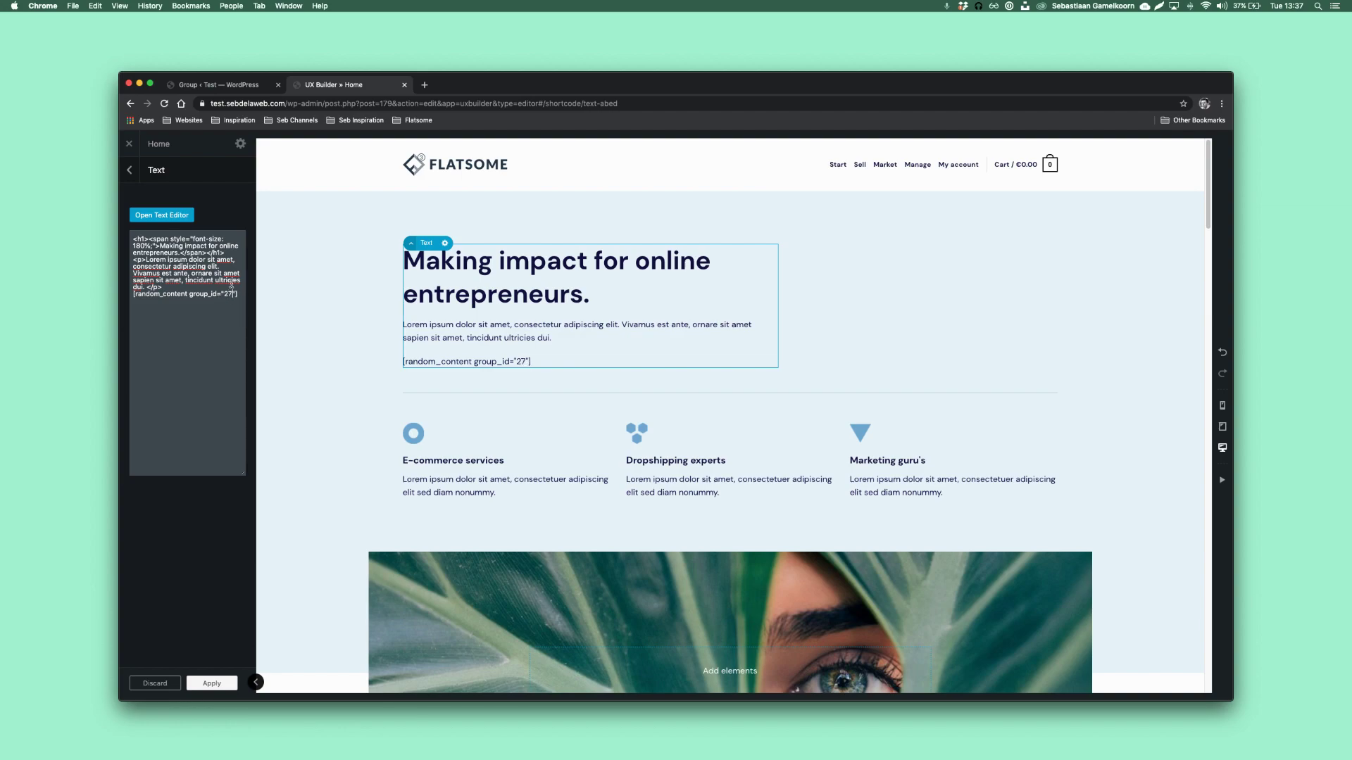
{"action": "left_click", "coordinate": [211, 683]}
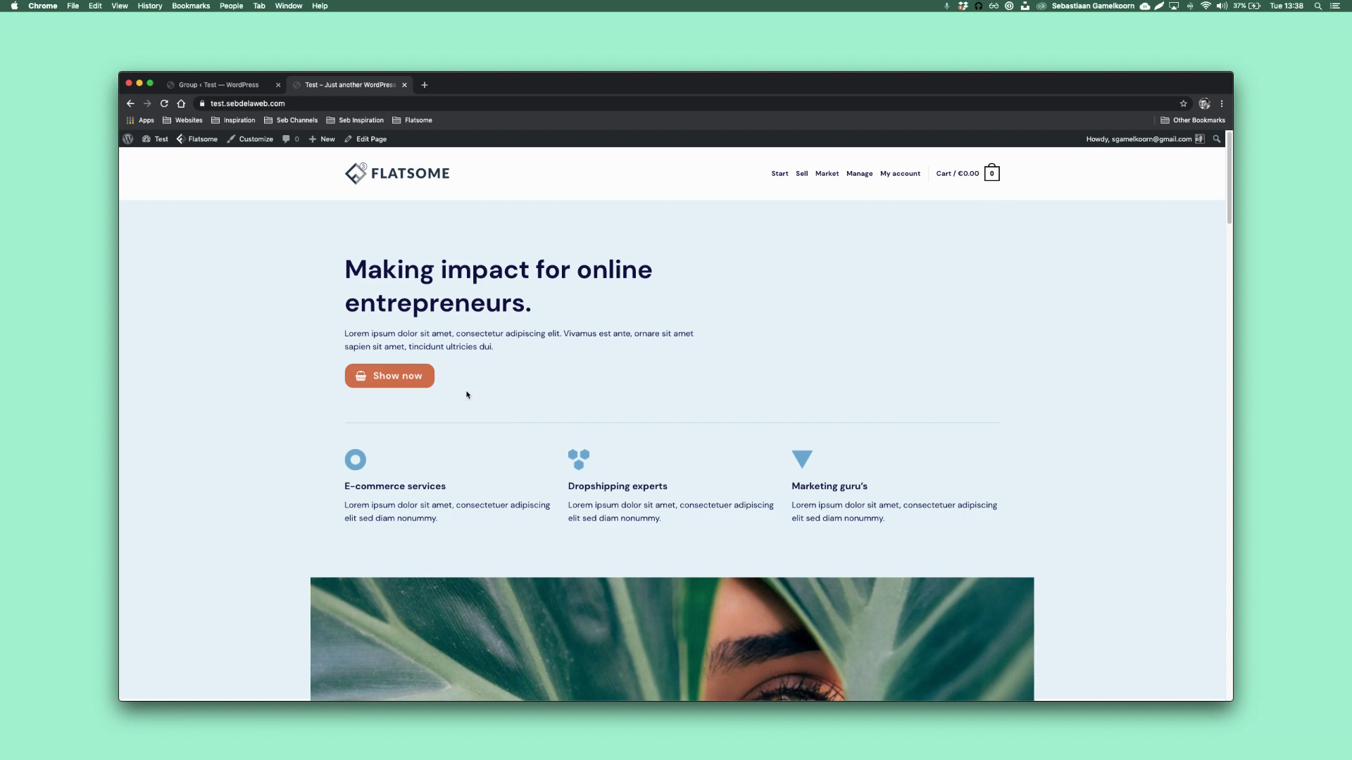
Move all existing links in the Linker list to the trash
{"action": "left_click", "coordinate": [251, 86]}
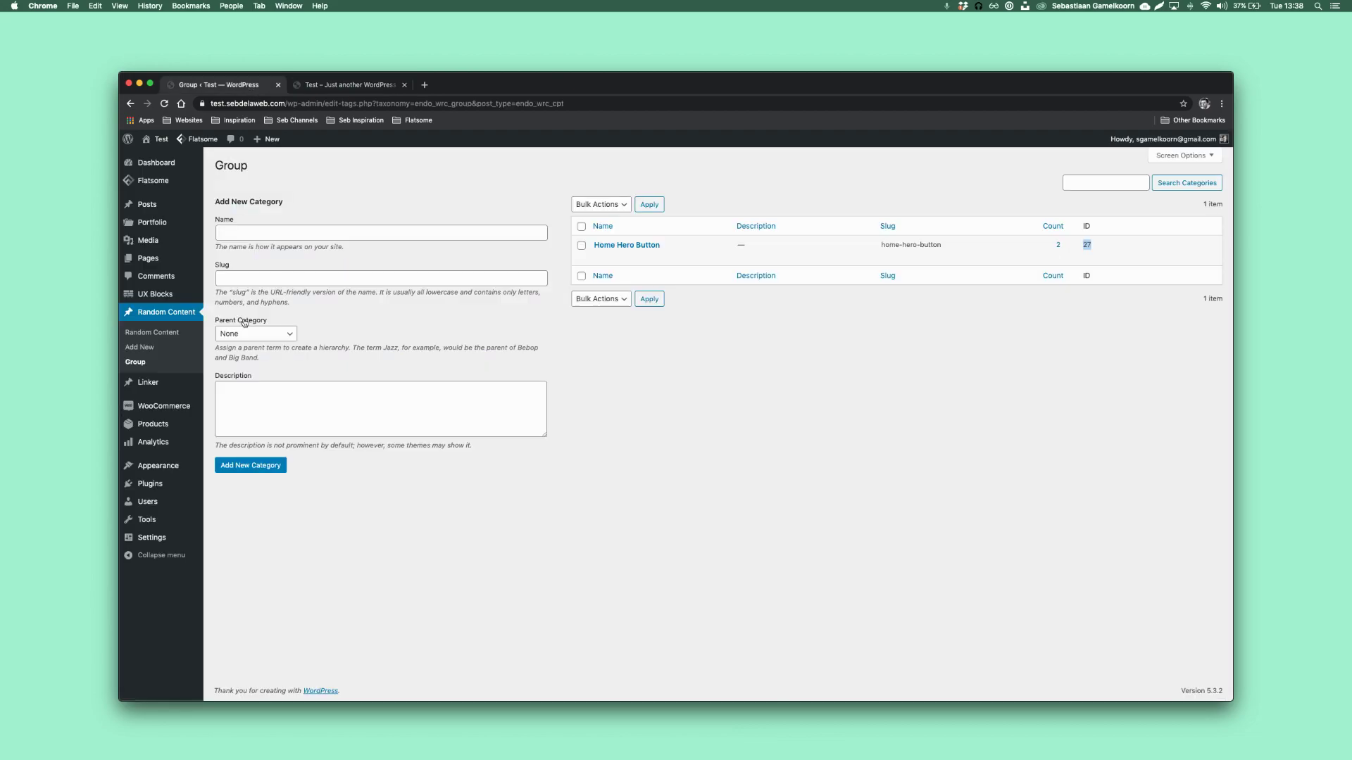
{"action": "mouse_move", "coordinate": [165, 387]}
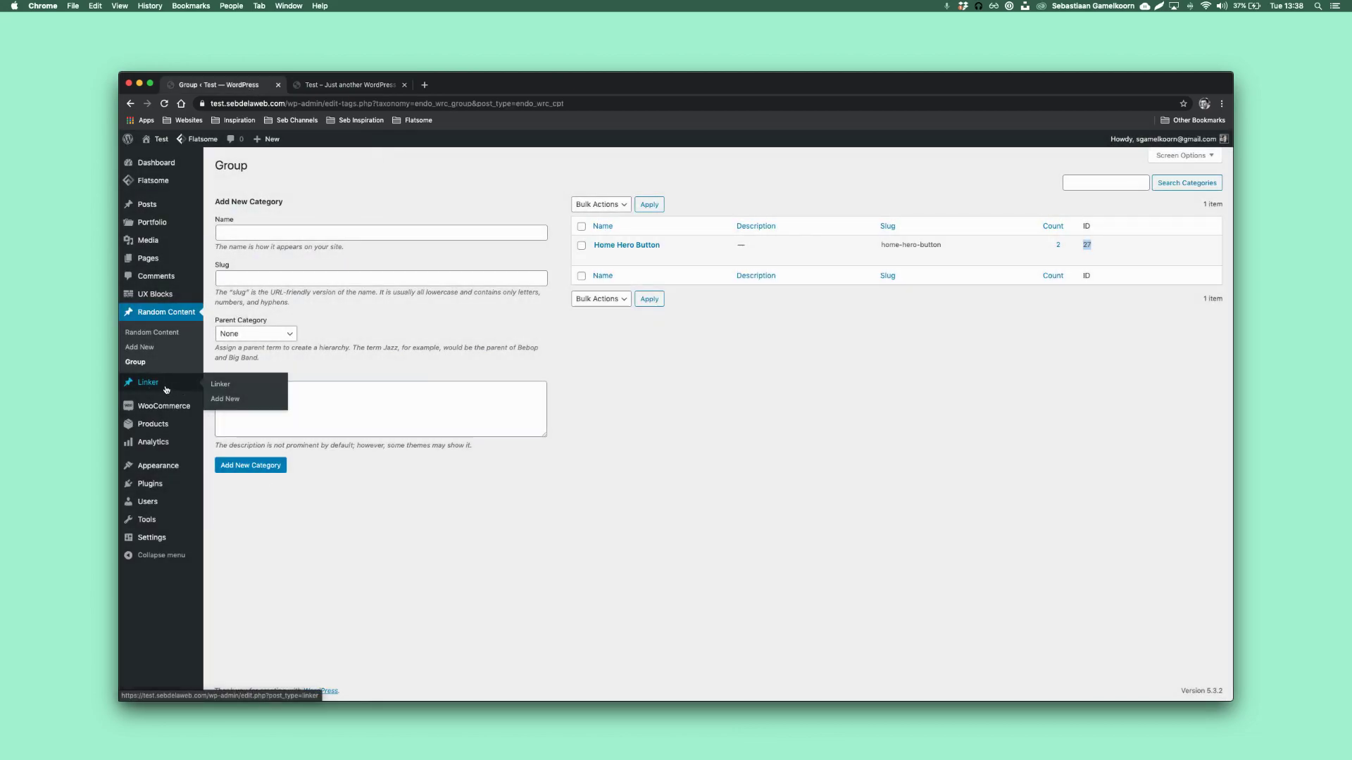
{"action": "left_click", "coordinate": [166, 390]}
{"action": "mouse_move", "coordinate": [324, 260]}
{"action": "left_click", "coordinate": [226, 225]}
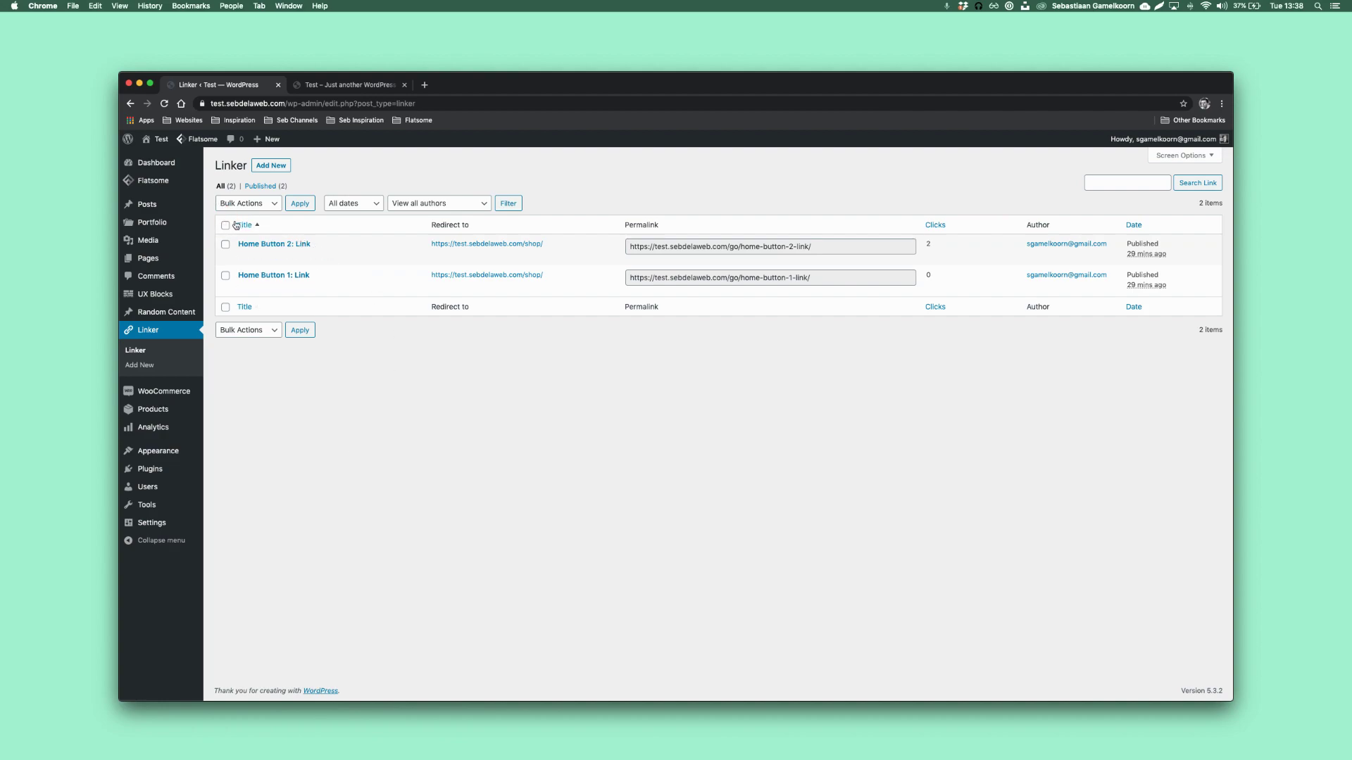
{"action": "left_click", "coordinate": [243, 203]}
{"action": "left_click", "coordinate": [257, 224]}
{"action": "left_click", "coordinate": [300, 203]}
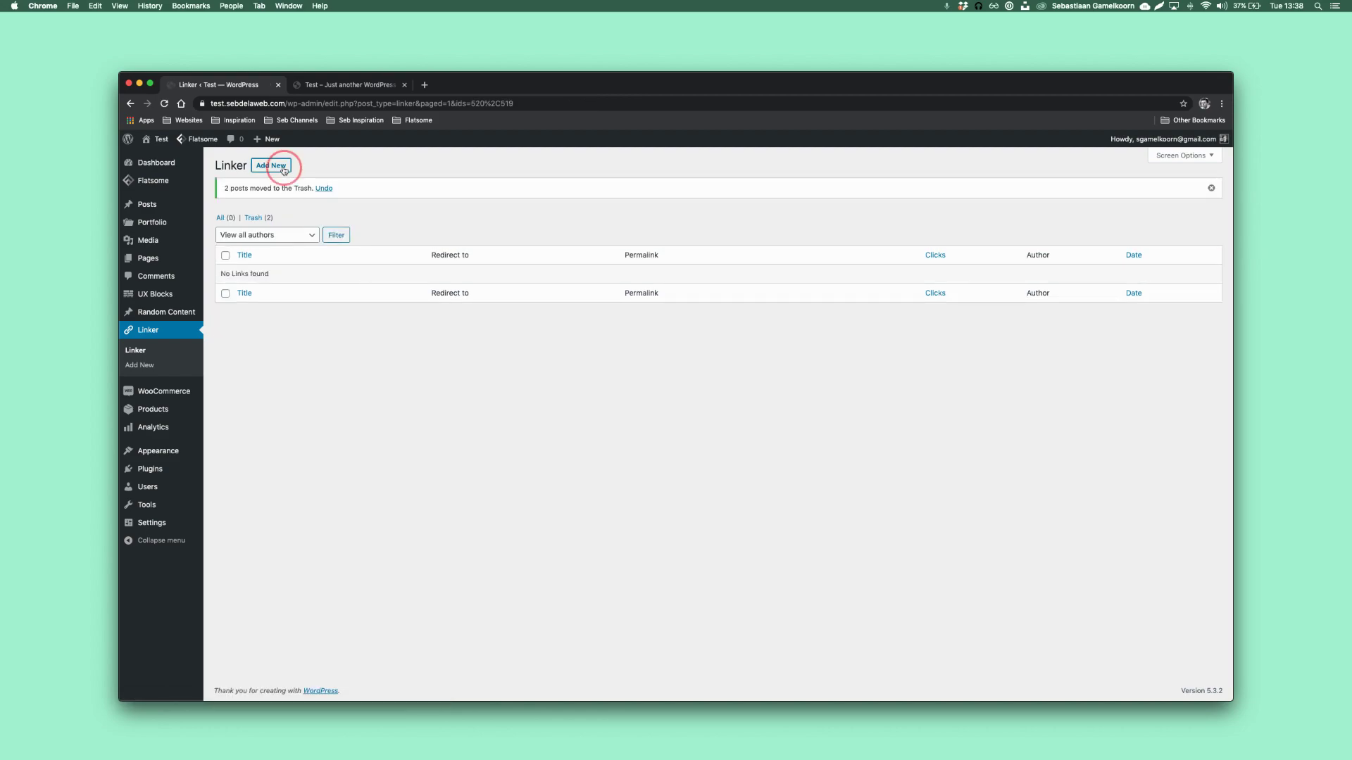
Start a new Linker link titled "Home - Hero - Button - Link 1"
{"action": "left_click", "coordinate": [282, 168]}
{"action": "type", "text": "Home - Hero -"}
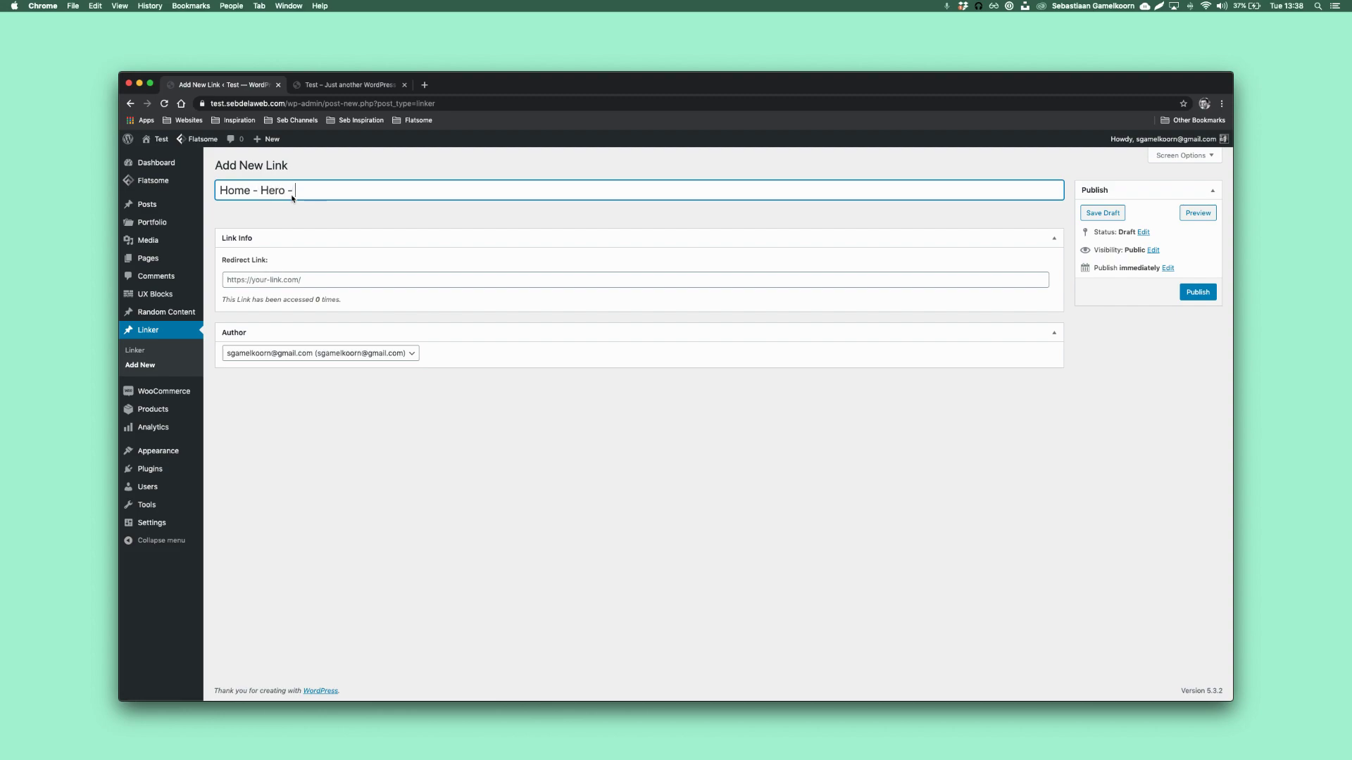
{"action": "type", "text": " Button - Link 1"}
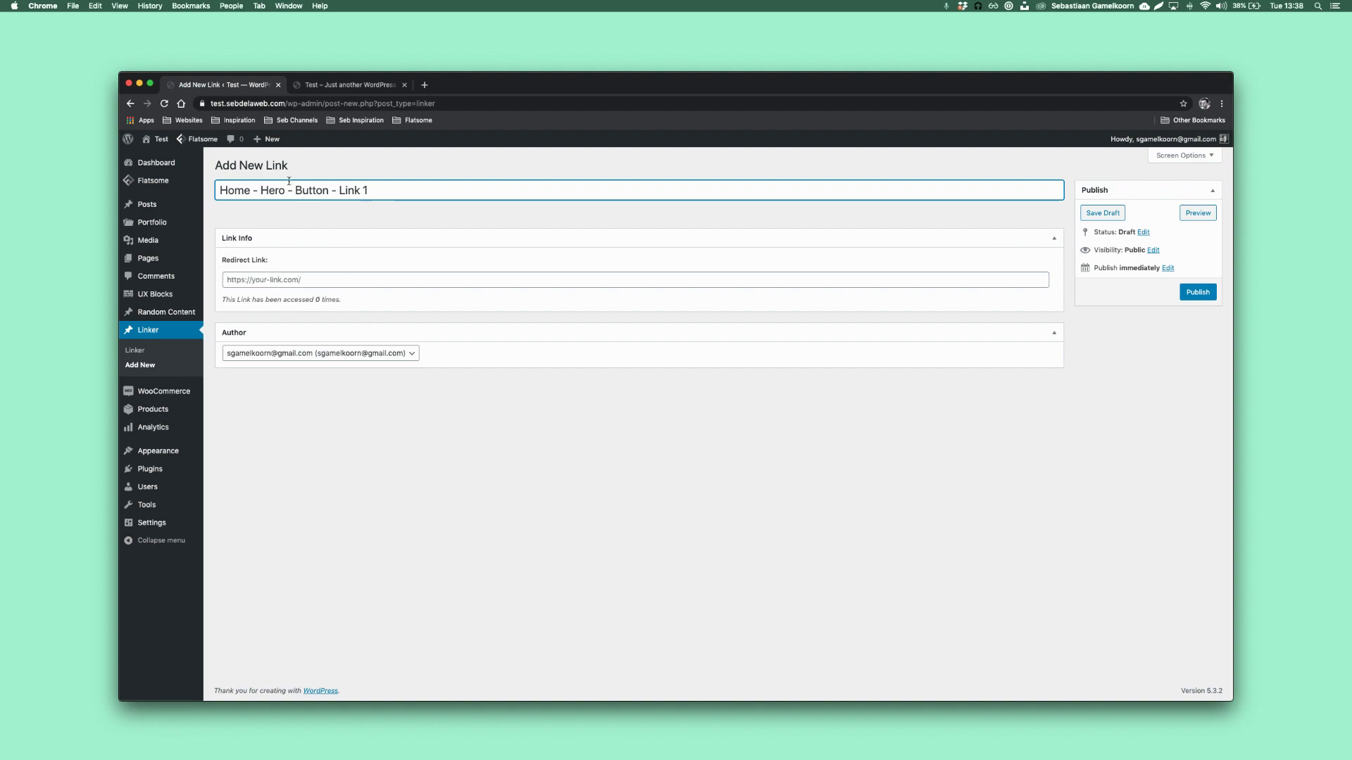
Open the site's /shop page in a new tab to get its URL
{"action": "mouse_move", "coordinate": [168, 137]}
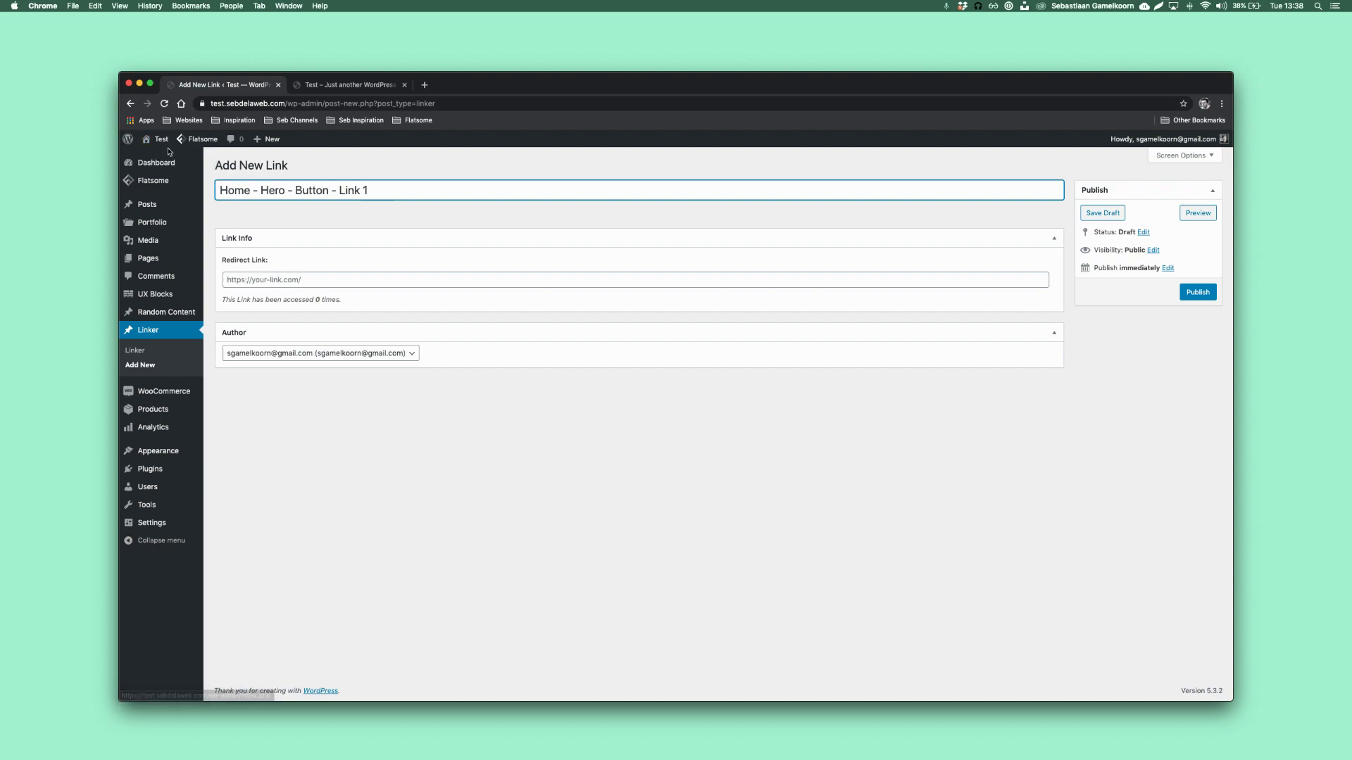
{"action": "left_click", "coordinate": [156, 157], "text": "super"}
{"action": "left_click", "coordinate": [448, 87]}
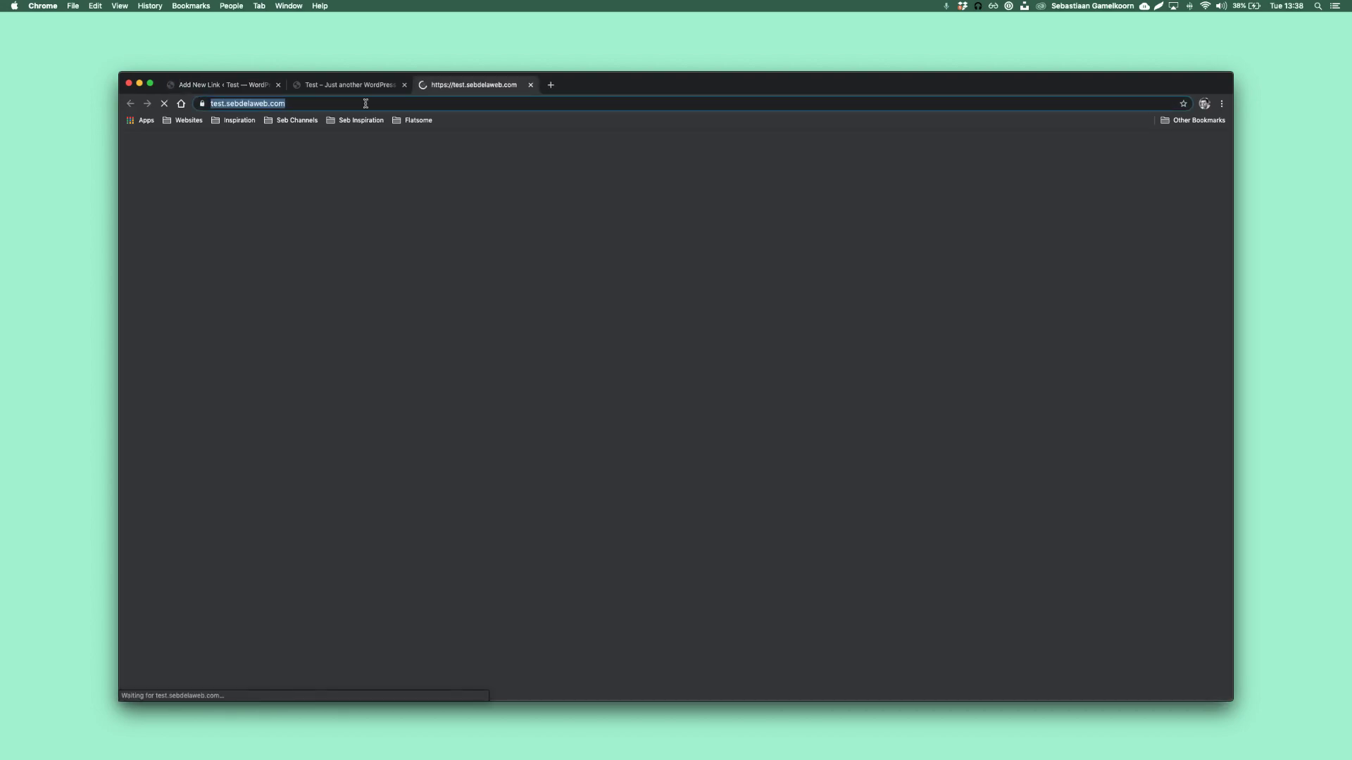
{"action": "type", "text": "/shop"}
{"action": "key", "text": "Return"}
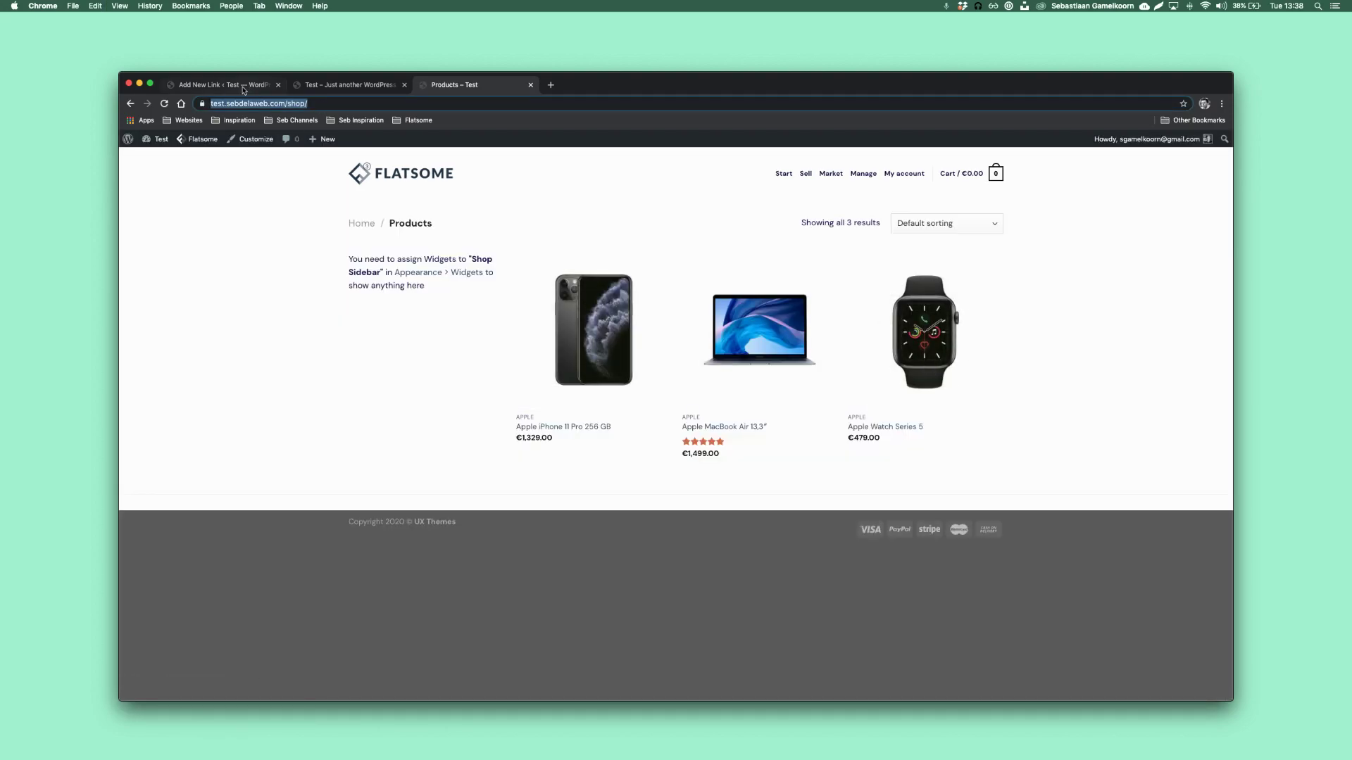
{"action": "key", "text": "super+1"}
{"action": "left_click", "coordinate": [295, 280]}
{"action": "type", "text": "https://test.sebdelaweb.com/shop/"}
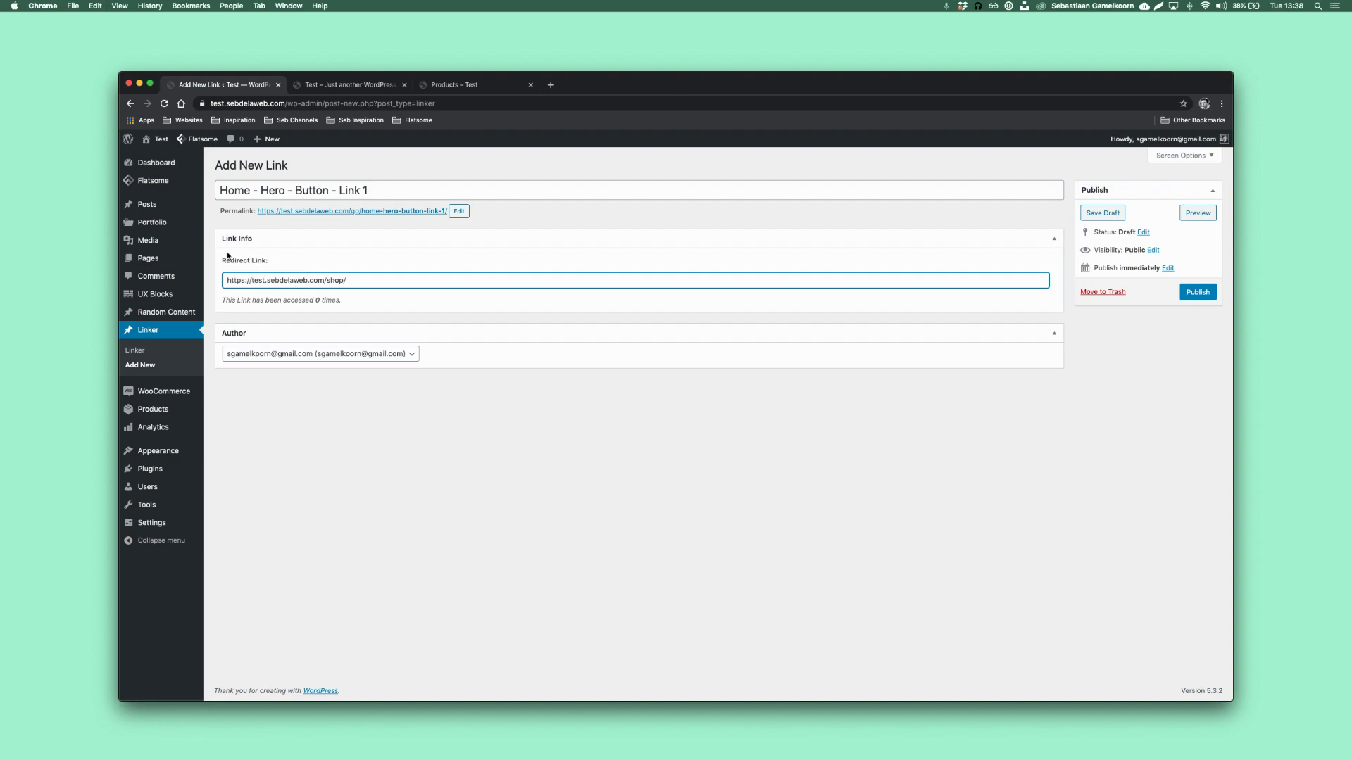
{"action": "left_click", "coordinate": [1192, 292]}
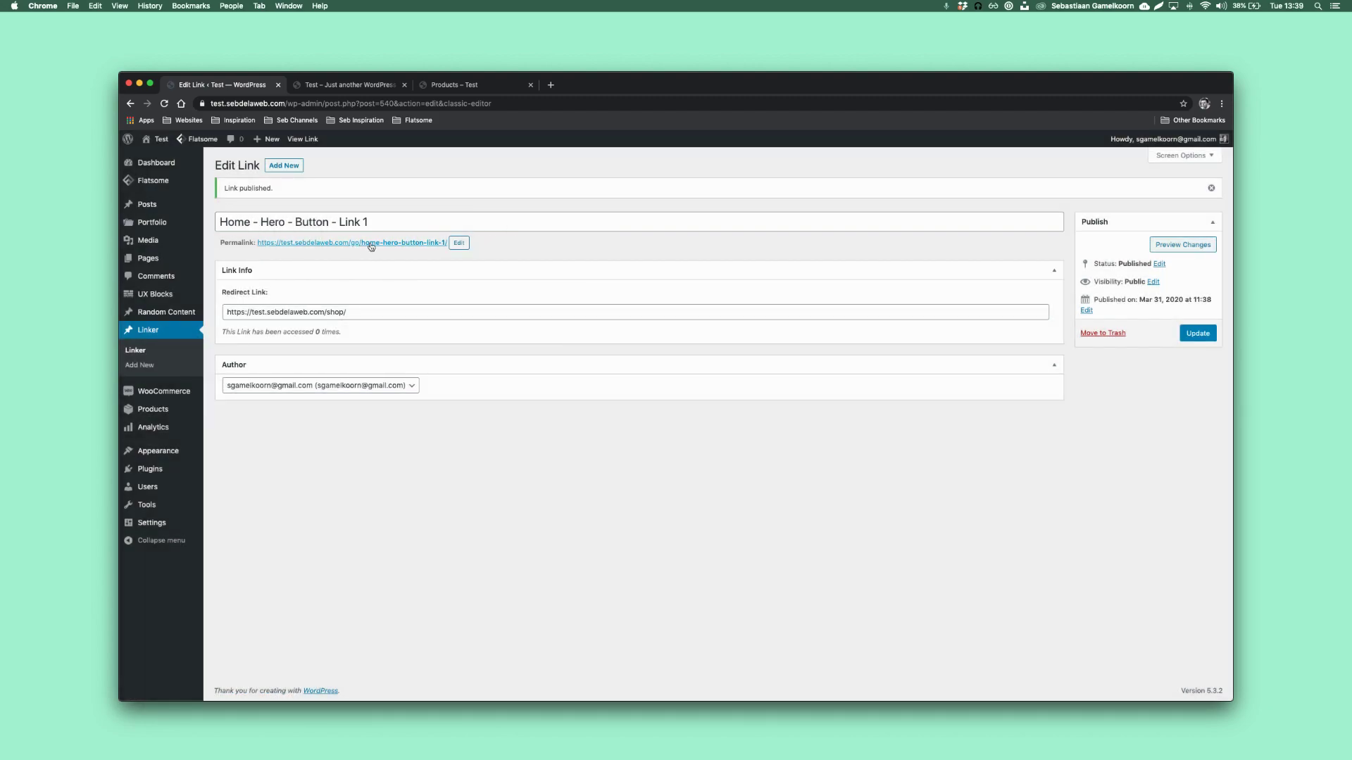
Copy the permalink of "Home - Hero - Button - Link 1", leaving its slug as home-hero-button-link-1
{"action": "left_click", "coordinate": [458, 243]}
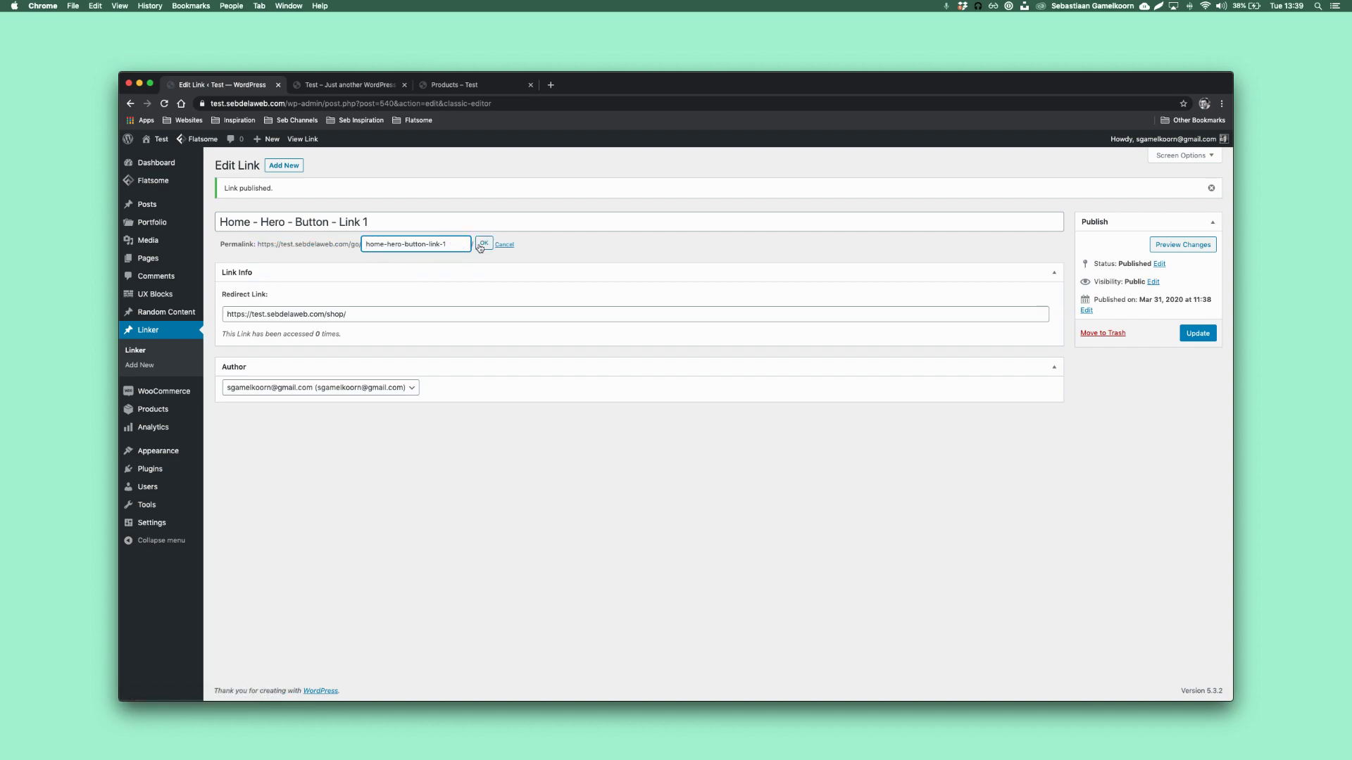
{"action": "left_click", "coordinate": [481, 244]}
{"action": "left_click_drag", "start_coordinate": [256, 242], "coordinate": [450, 242]}
{"action": "key", "text": "super+c"}
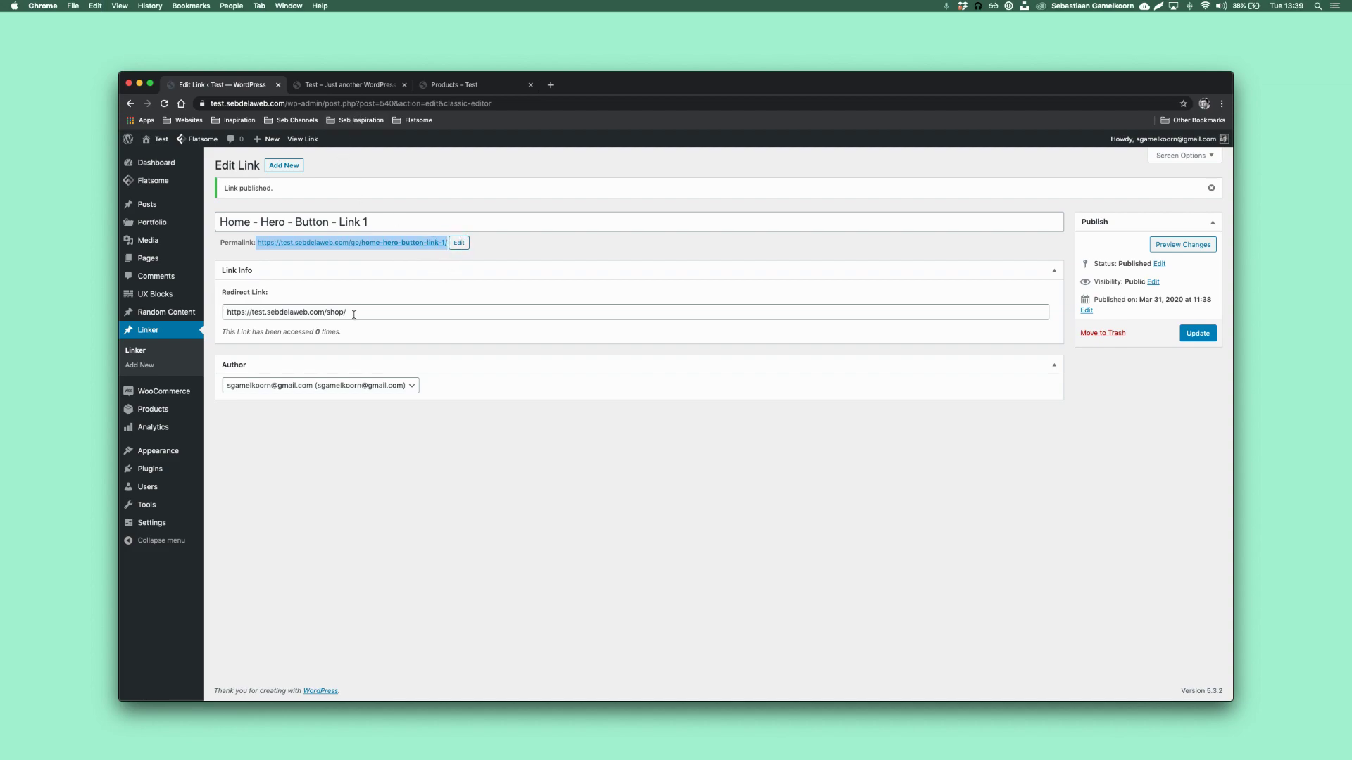
Open the UX block with the green hero button for editing in UX Builder in a separate tab
{"action": "mouse_move", "coordinate": [161, 294]}
{"action": "left_click", "coordinate": [227, 295], "text": "super"}
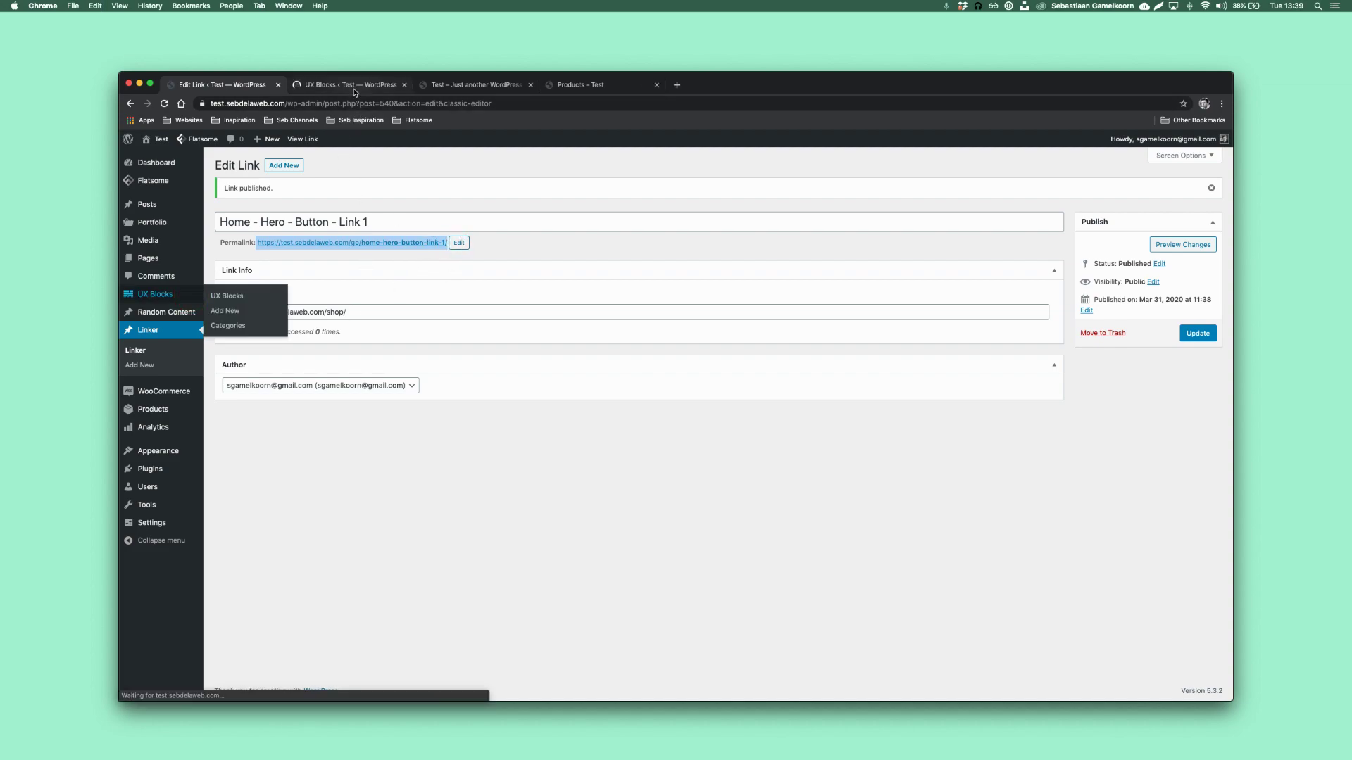
{"action": "left_click", "coordinate": [350, 85]}
{"action": "left_click", "coordinate": [301, 256]}
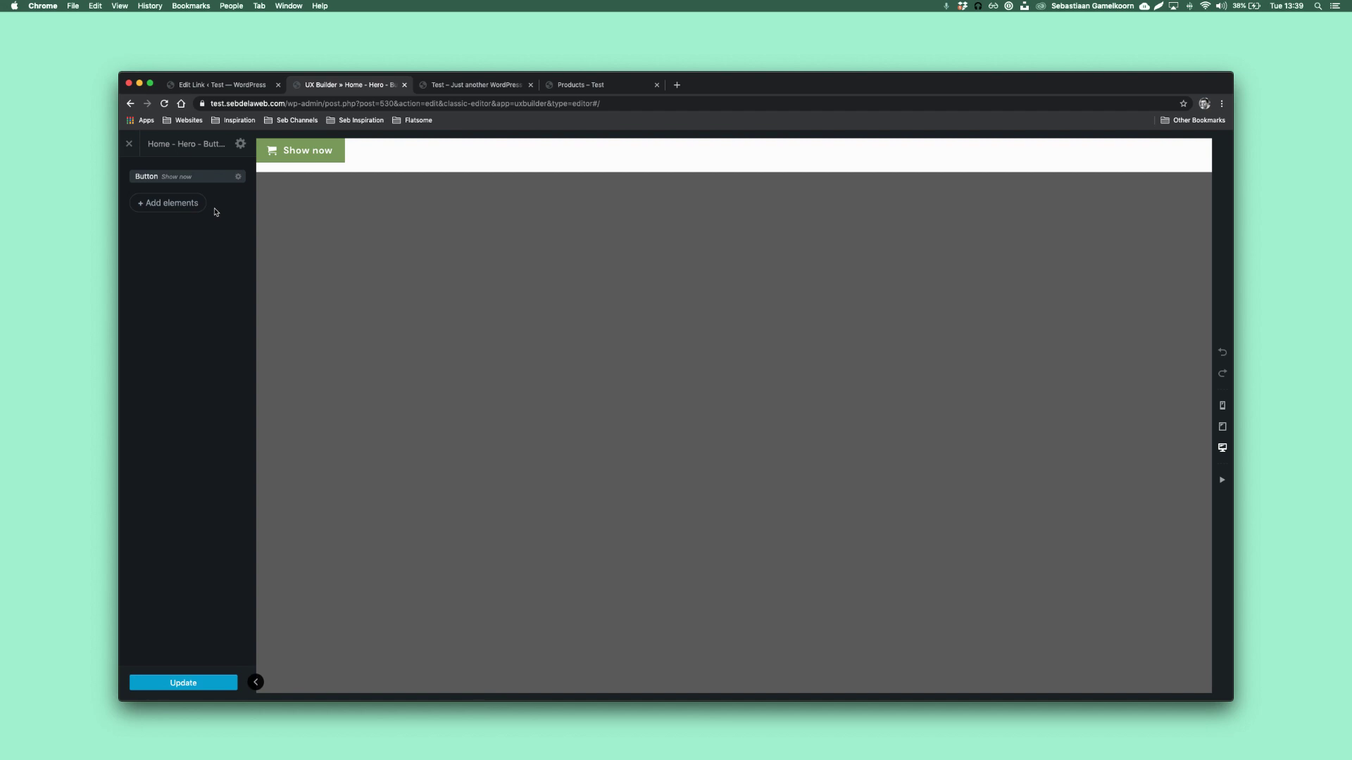
Paste the copied Link 1 permalink as the link of the green Show now button and apply the change
{"action": "left_click", "coordinate": [221, 176]}
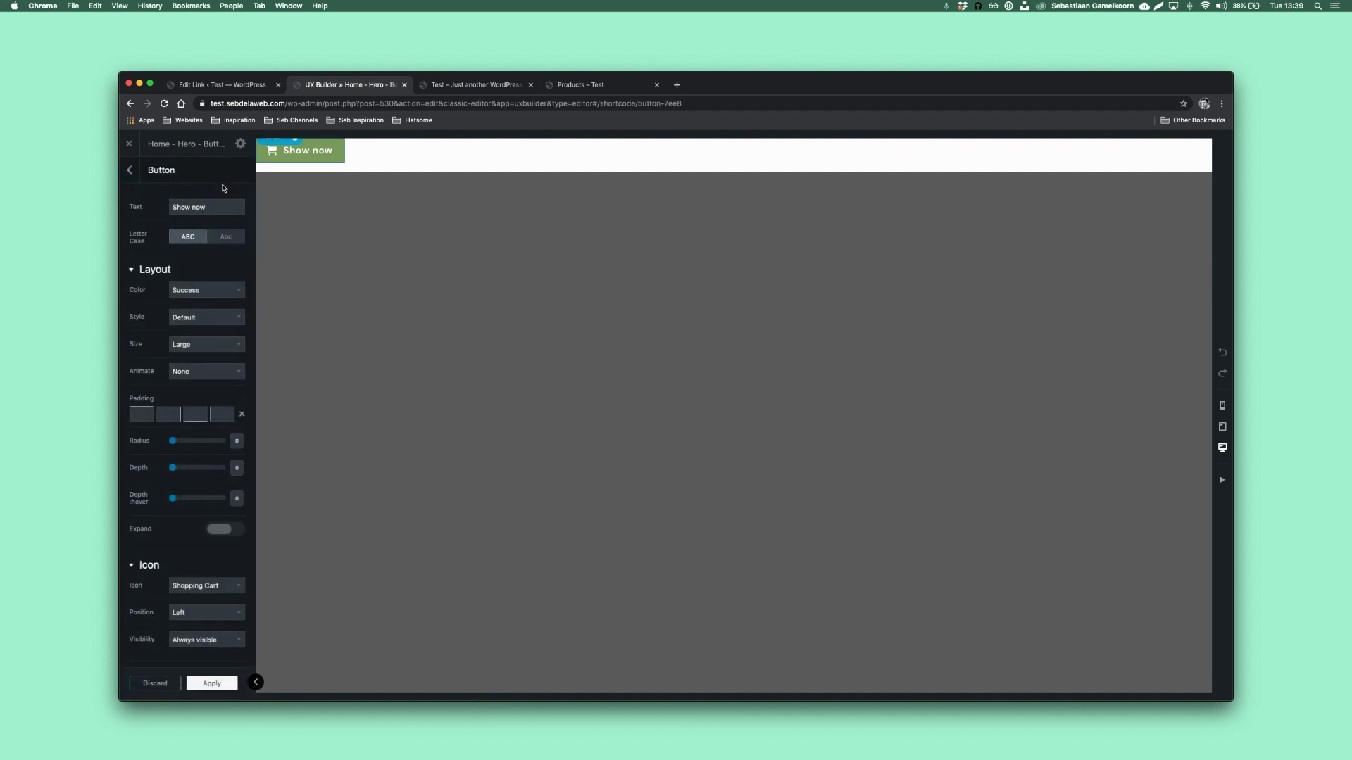
{"action": "scroll", "coordinate": [203, 539], "scroll_direction": "down", "scroll_amount": 5}
{"action": "left_click", "coordinate": [203, 496]}
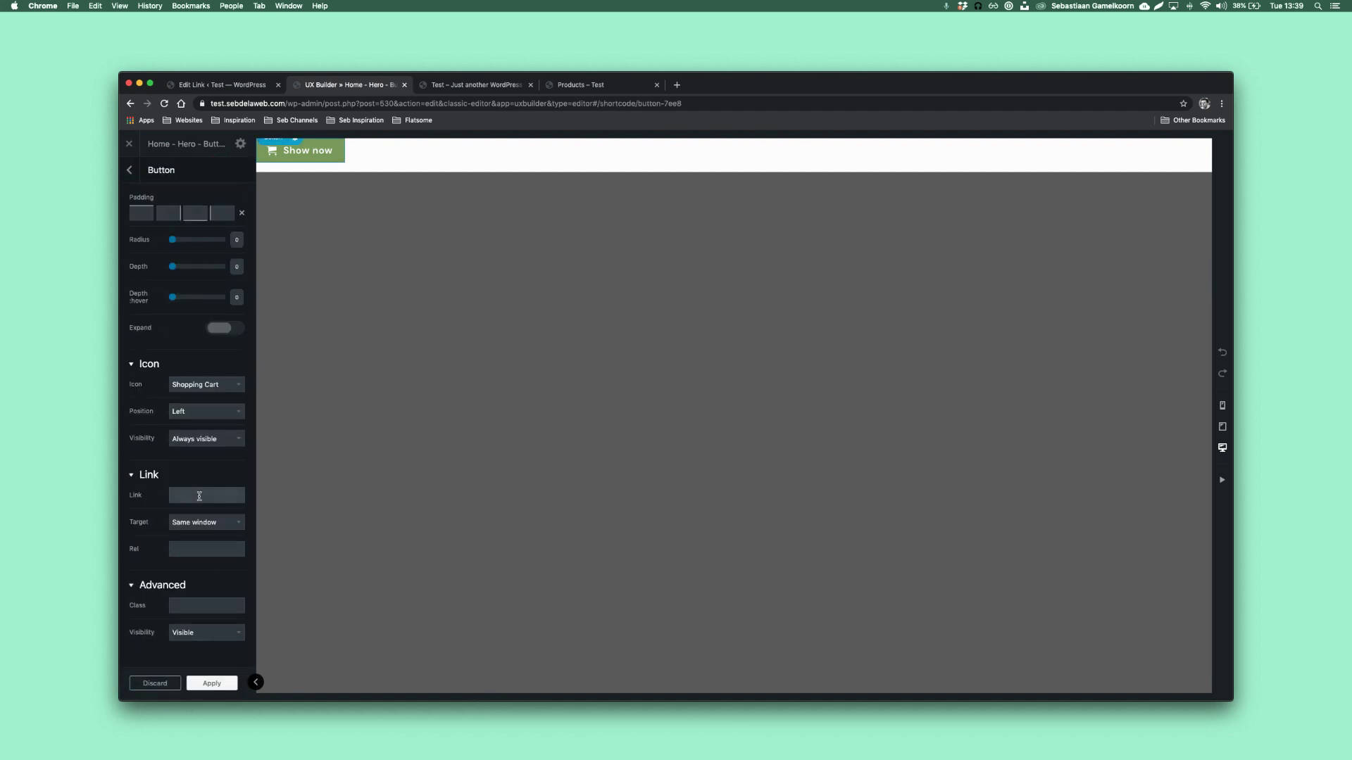
{"action": "key", "text": "cmd+v"}
{"action": "left_click_drag", "start_coordinate": [192, 497], "coordinate": [227, 507]}
{"action": "left_click", "coordinate": [209, 684]}
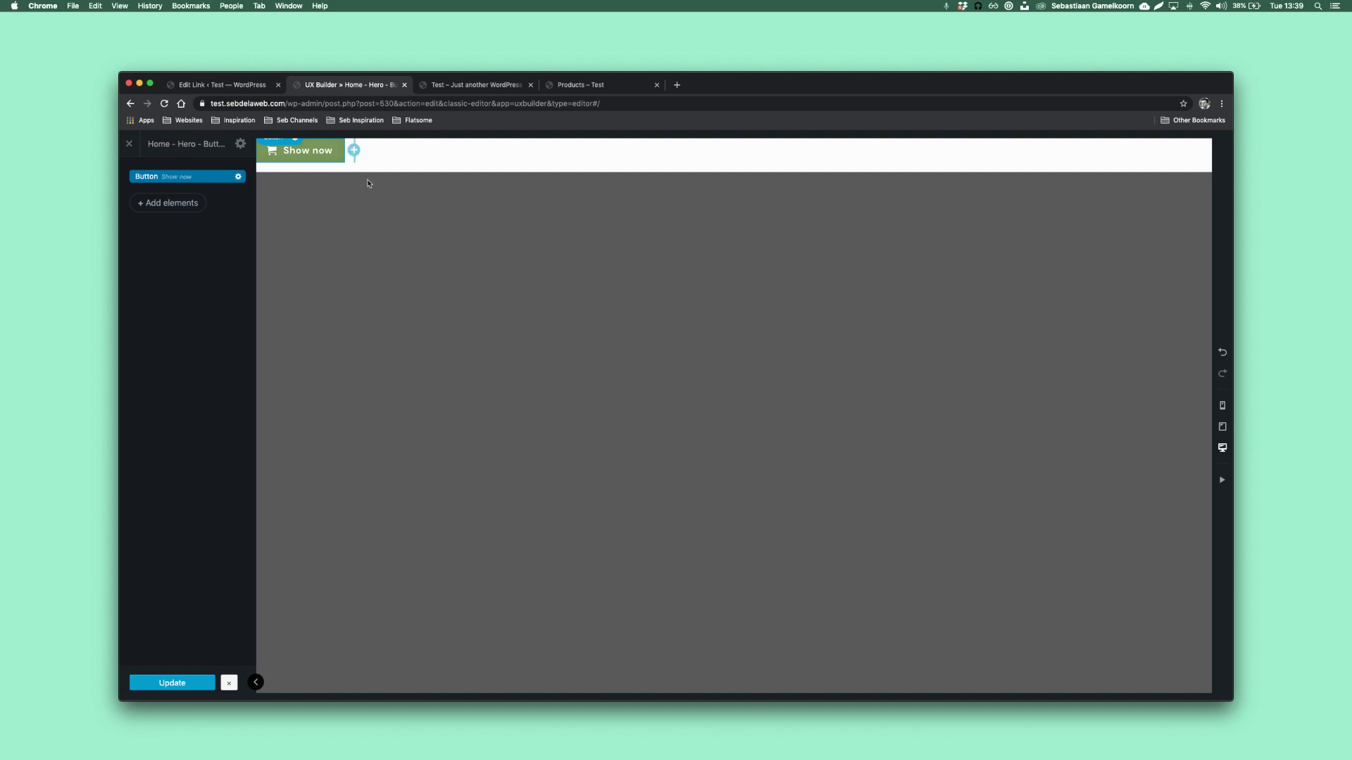
{"action": "left_click", "coordinate": [258, 88]}
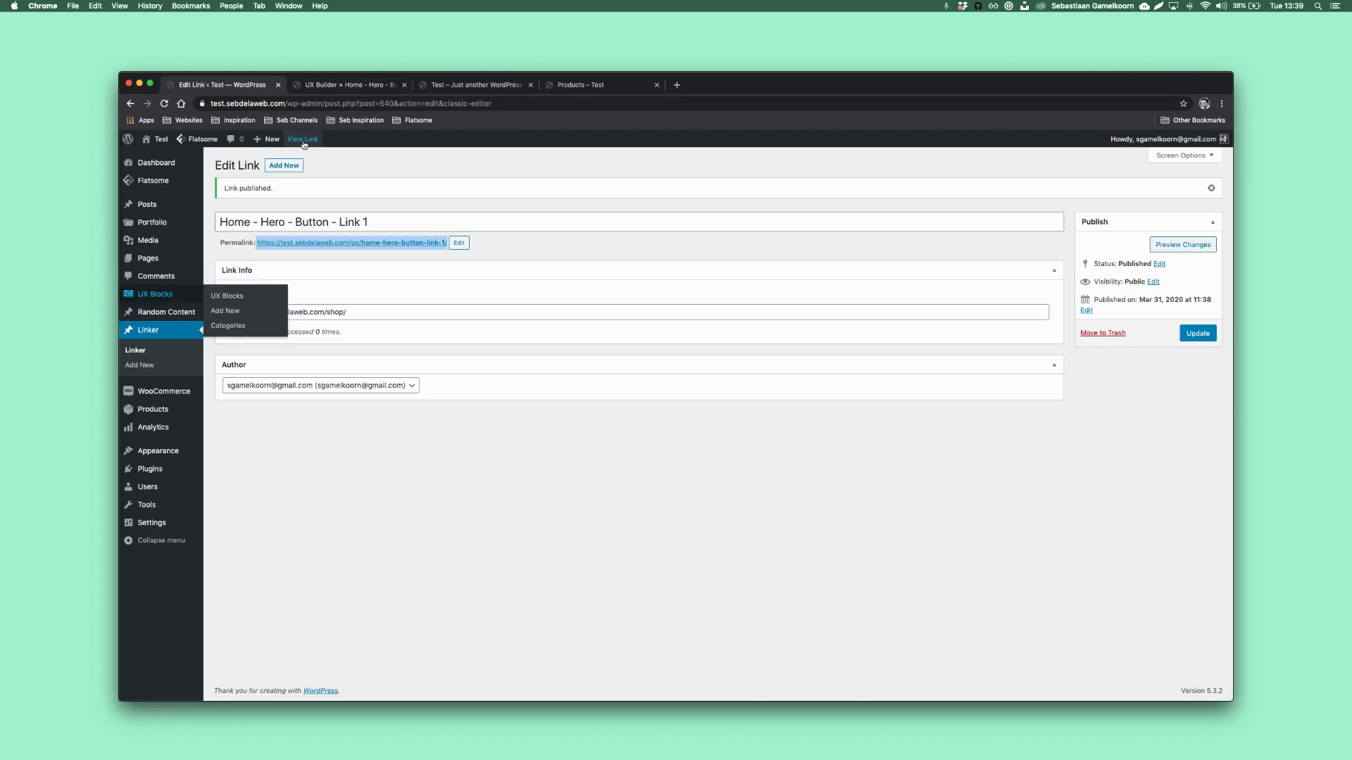
{"action": "left_click", "coordinate": [365, 270]}
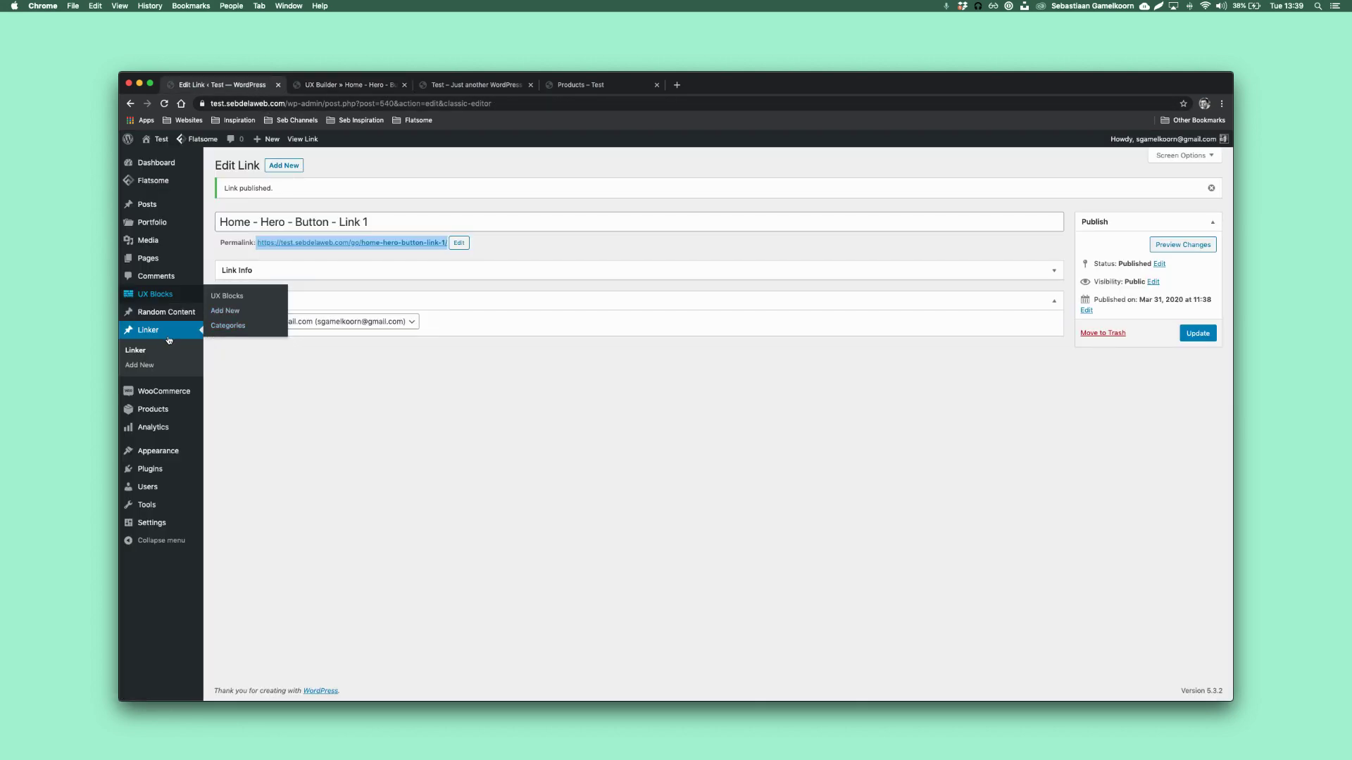
{"action": "left_click", "coordinate": [149, 367]}
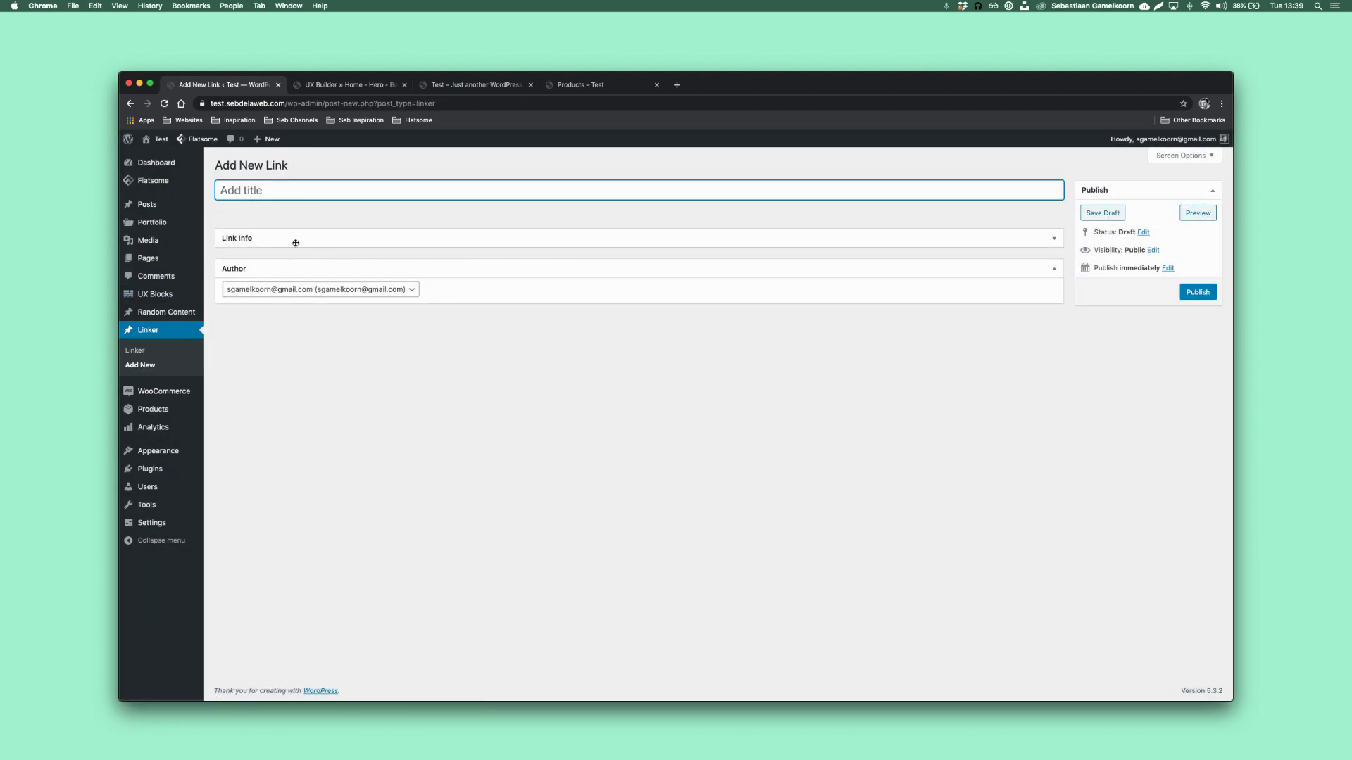
{"action": "left_click", "coordinate": [306, 237]}
{"action": "left_click", "coordinate": [301, 279]}
{"action": "key", "text": "super+v"}
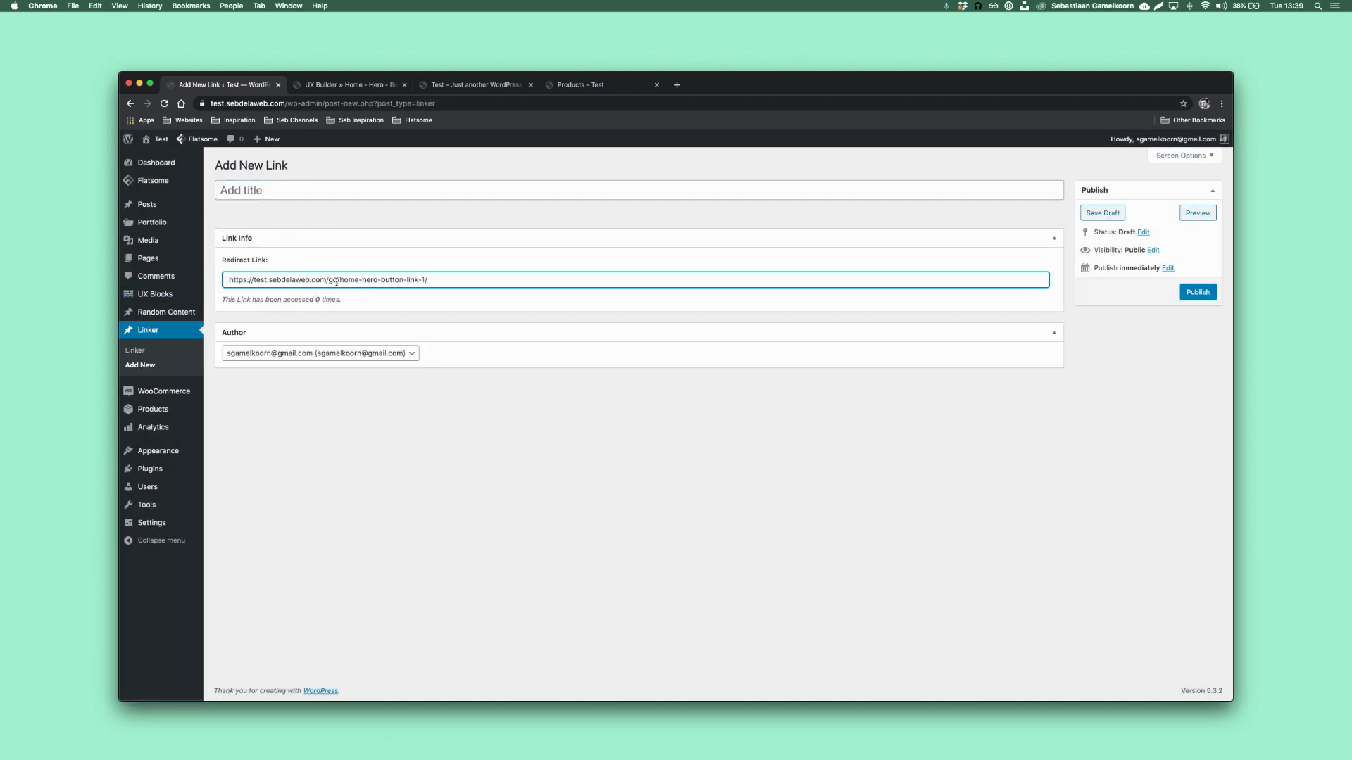
{"action": "left_click", "coordinate": [337, 281], "text": "shift"}
{"action": "key", "text": "BackSpace"}
{"action": "key", "text": "BackSpace"}
{"action": "type", "text": "sh"}
Title the link "Home - Hero - Button - Link 2" and publish it
{"action": "left_click", "coordinate": [320, 190]}
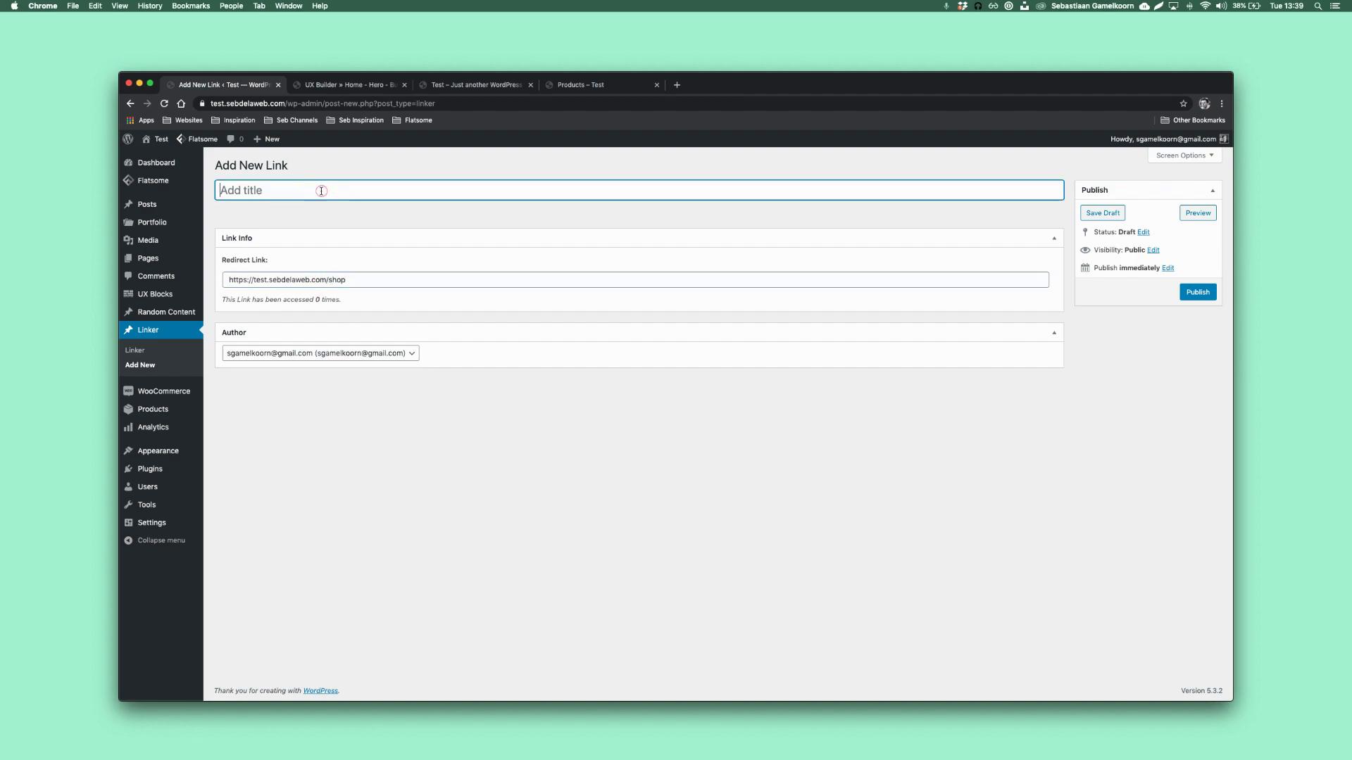
{"action": "type", "text": "Home - Hero - Button - Link 2"}
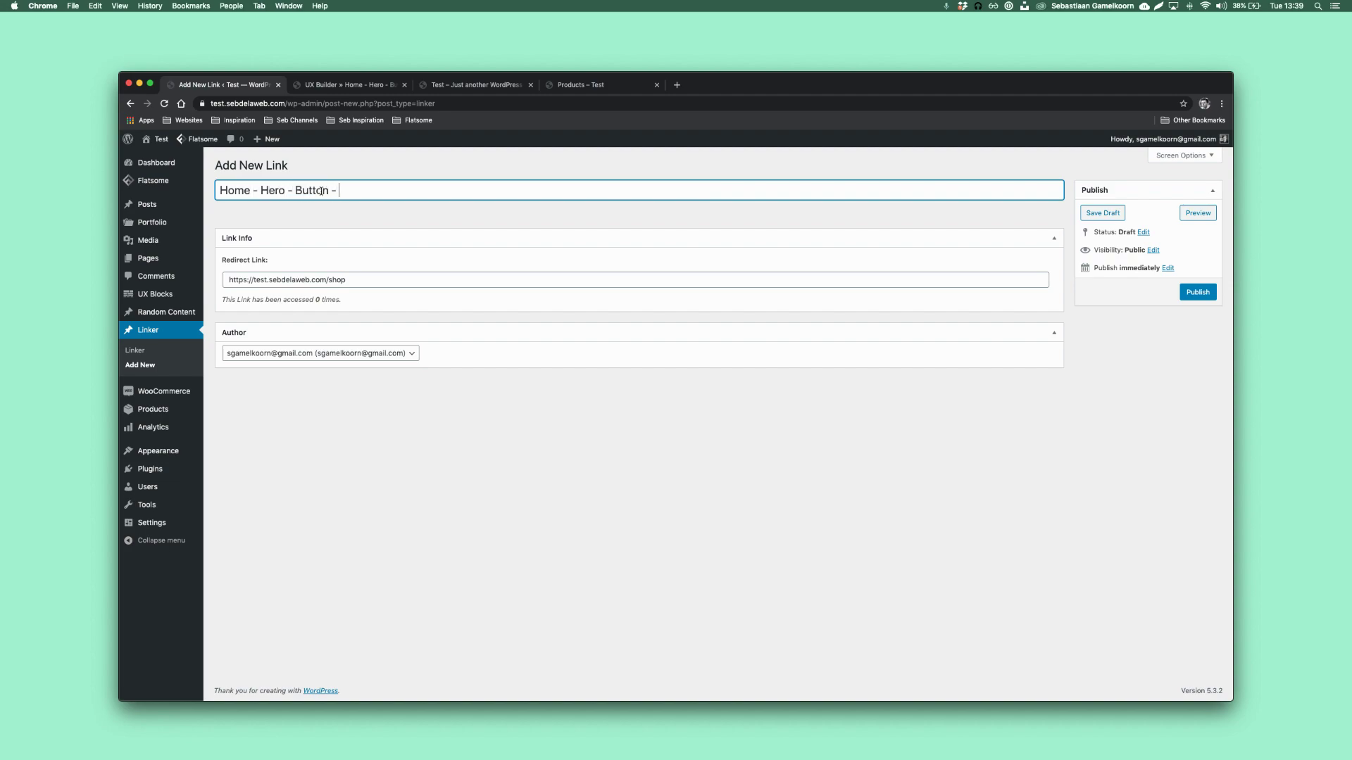
{"action": "left_click", "coordinate": [1188, 294]}
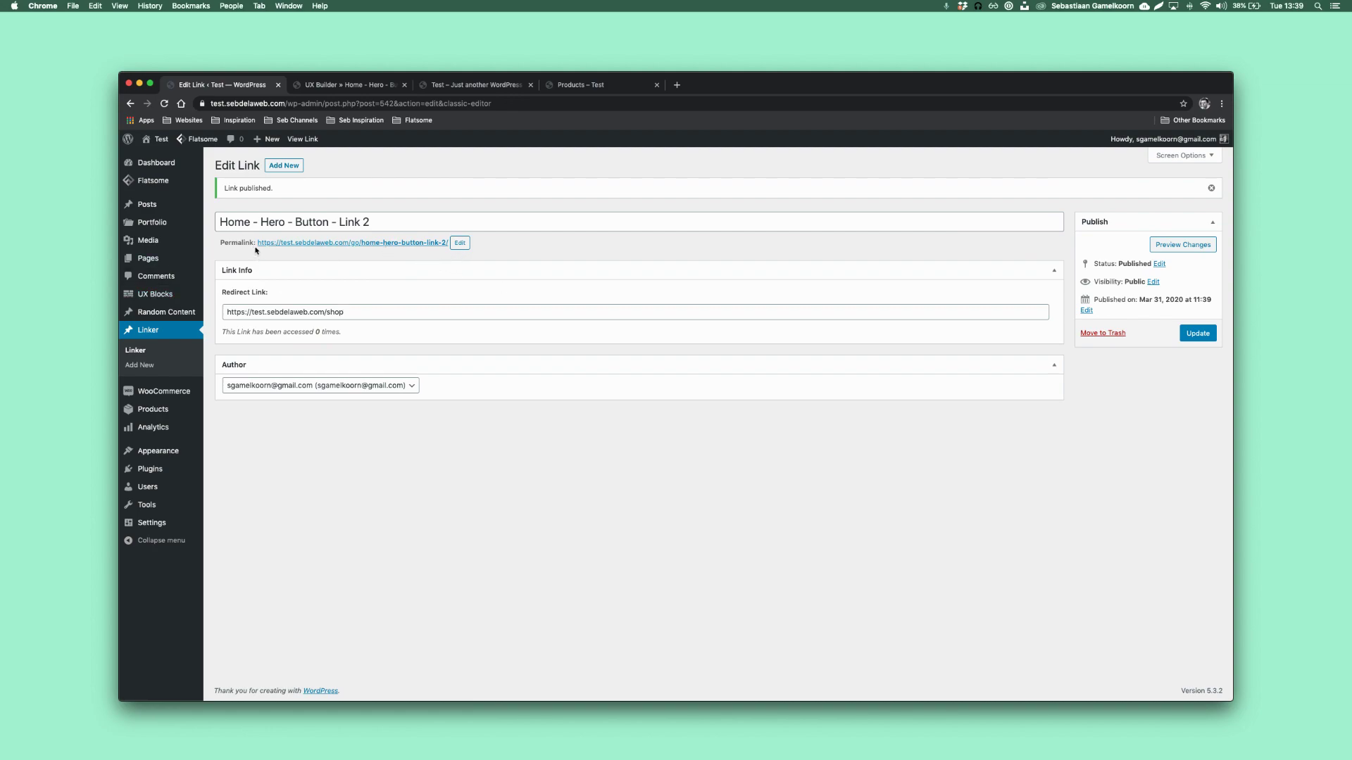
Copy the Link 2 permalink, paste it as the link of the orange Show now button in its UX block, and apply the change
{"action": "left_click_drag", "start_coordinate": [256, 244], "coordinate": [446, 243]}
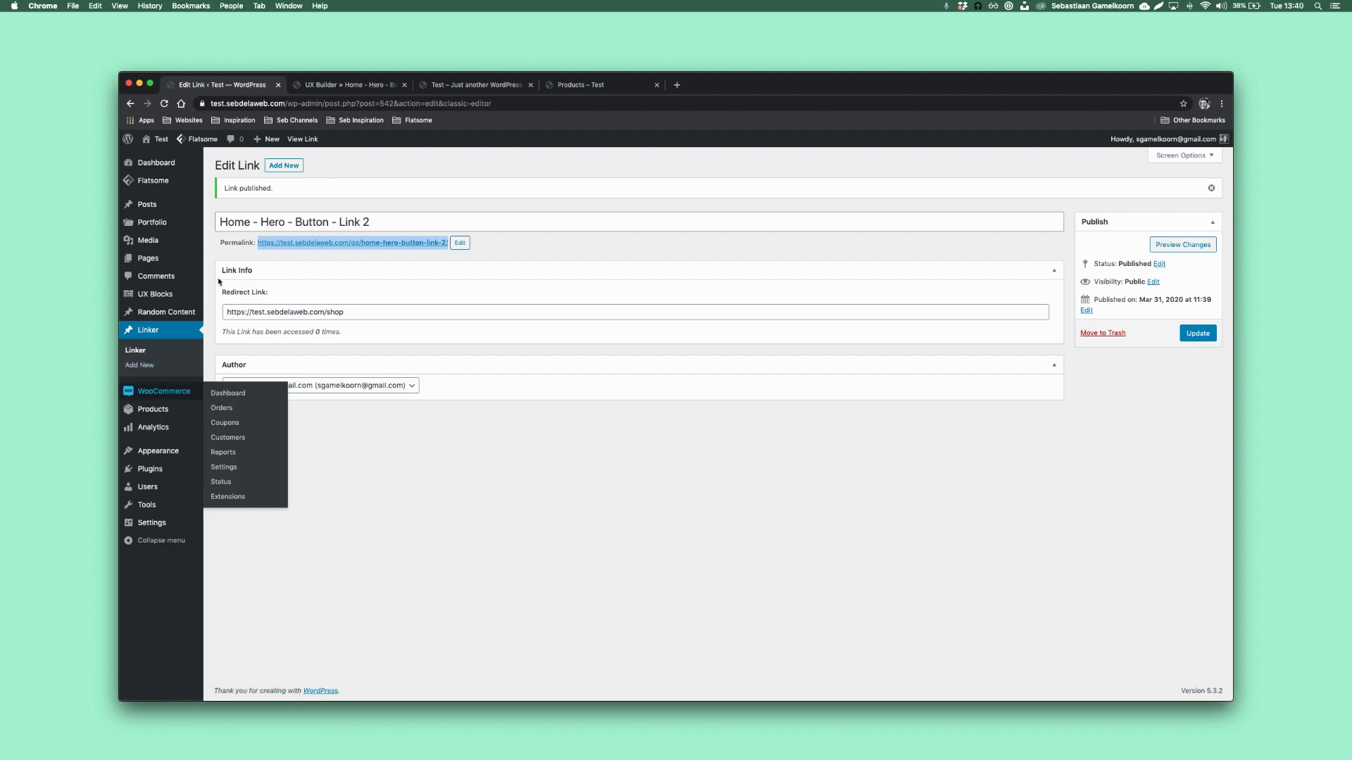
{"action": "left_click", "coordinate": [171, 332]}
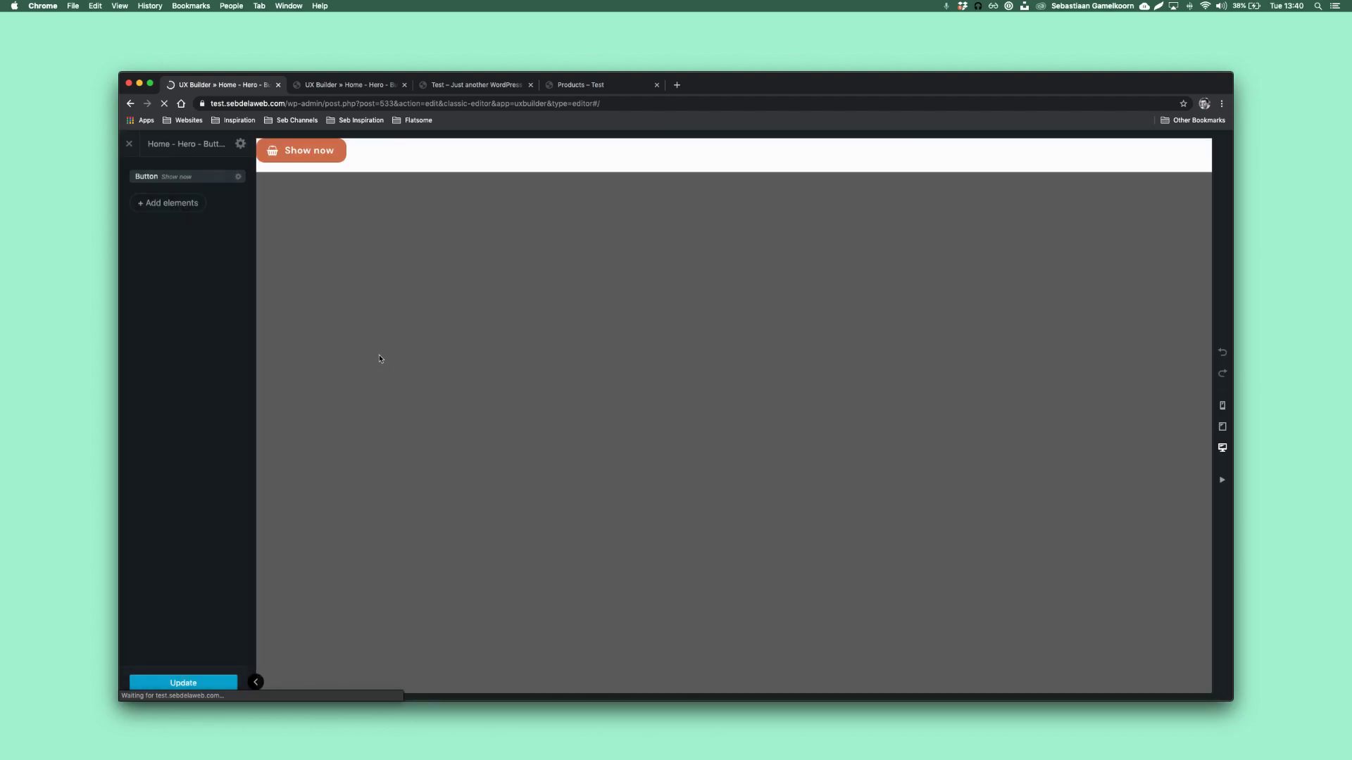
{"action": "scroll", "coordinate": [231, 384], "scroll_direction": "down", "scroll_amount": 5}
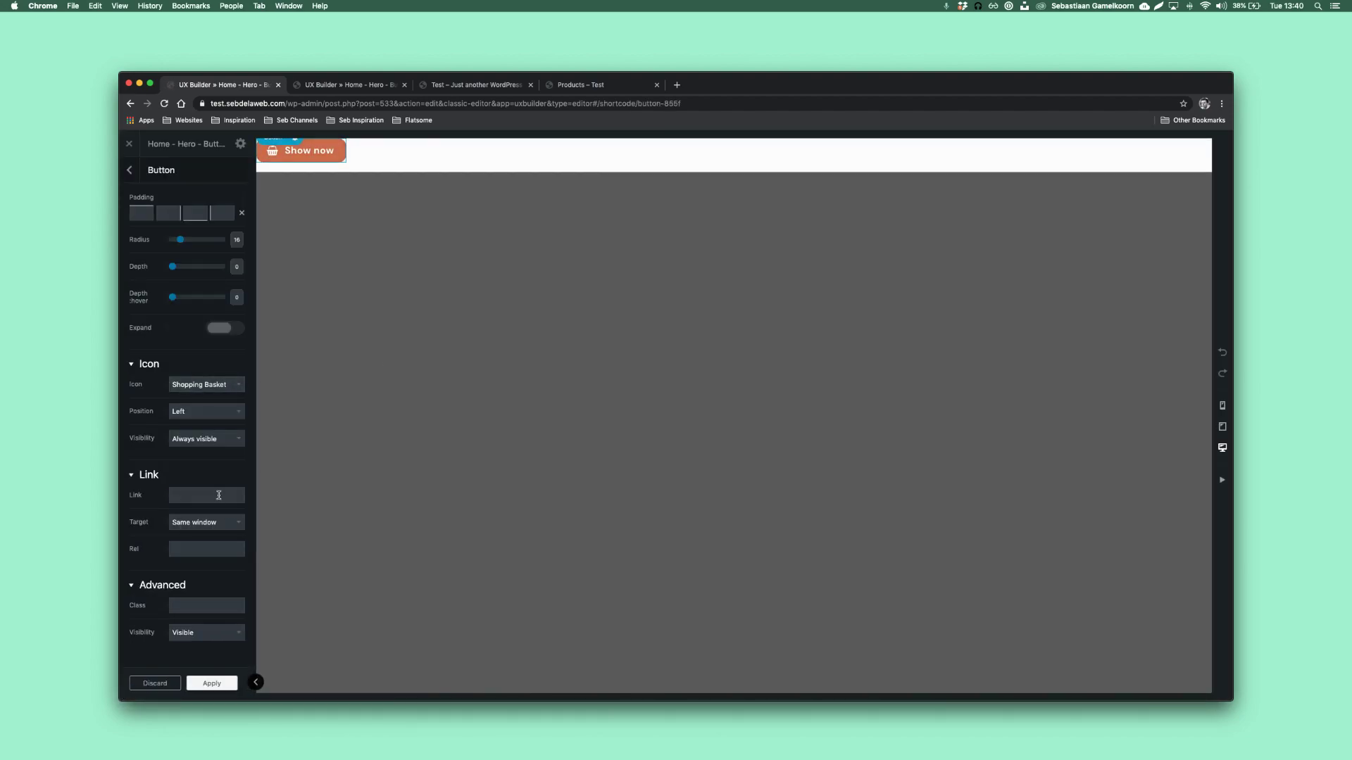
{"action": "left_click", "coordinate": [221, 496]}
{"action": "key", "text": "super+v"}
{"action": "left_click", "coordinate": [220, 690]}
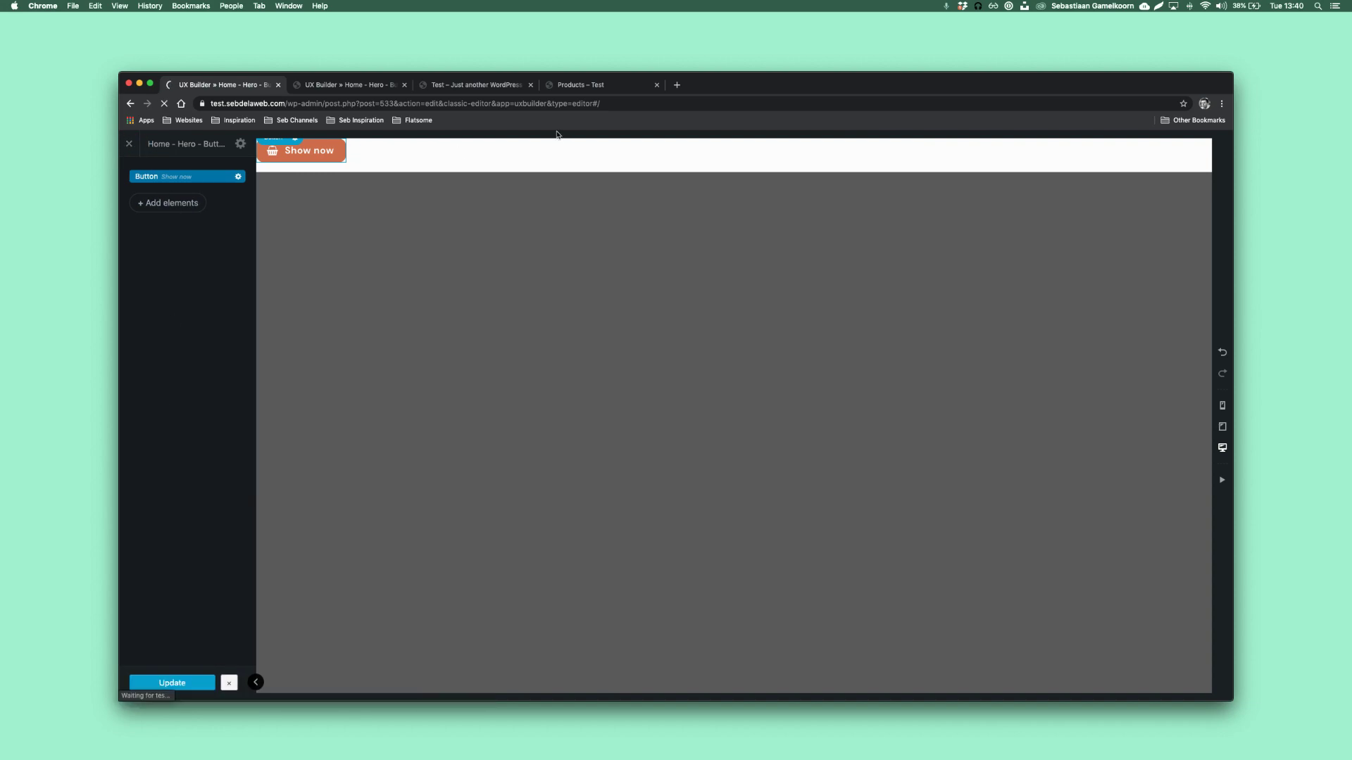
Test the orange Show now hero button on the reloaded home page
{"action": "left_click", "coordinate": [490, 86]}
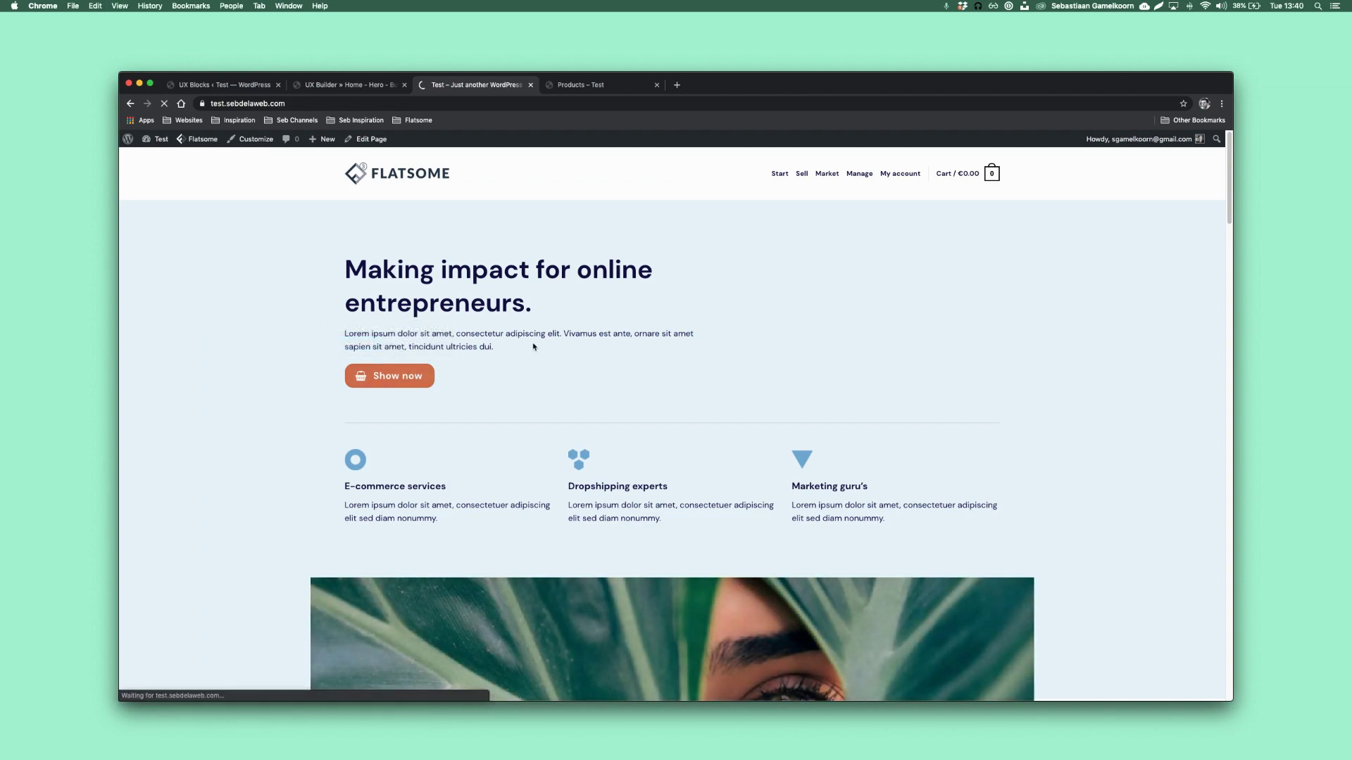
{"action": "mouse_move", "coordinate": [383, 317]}
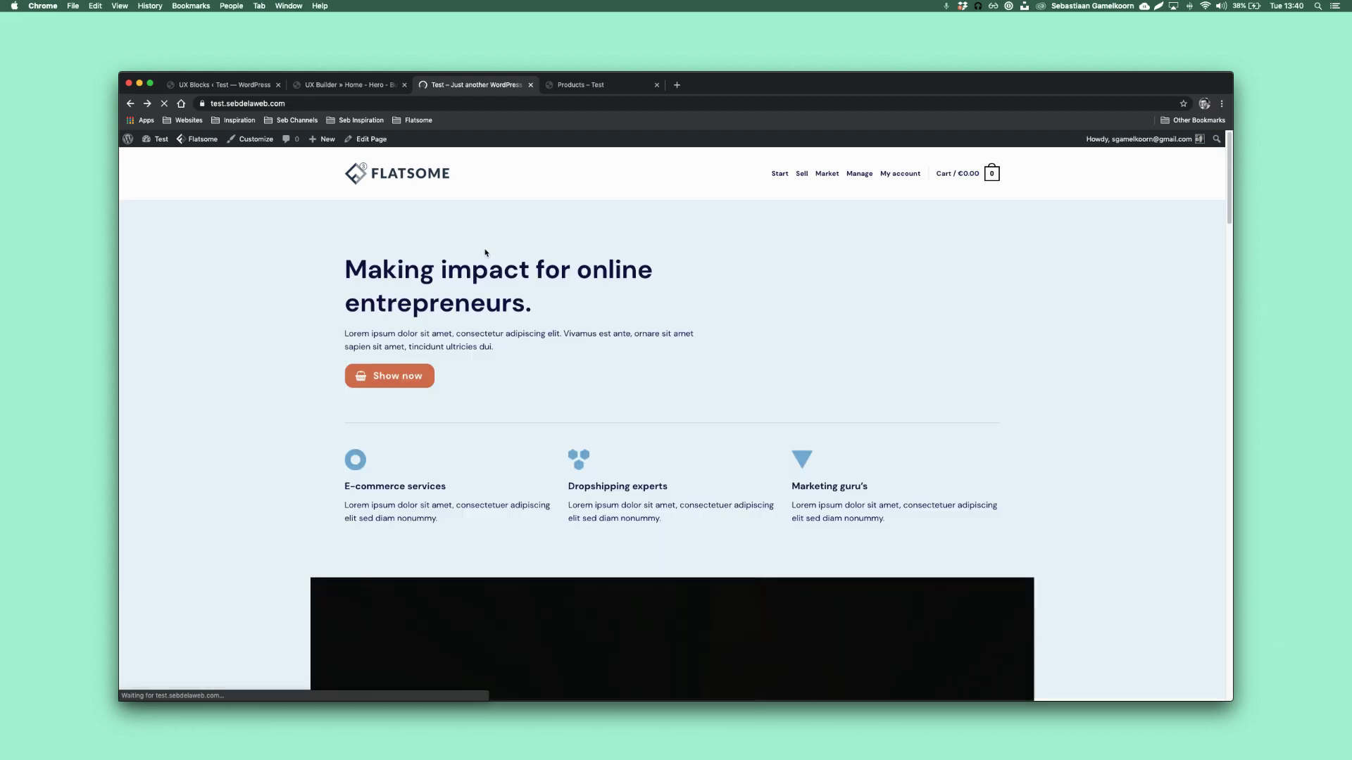
{"action": "mouse_move", "coordinate": [421, 375]}
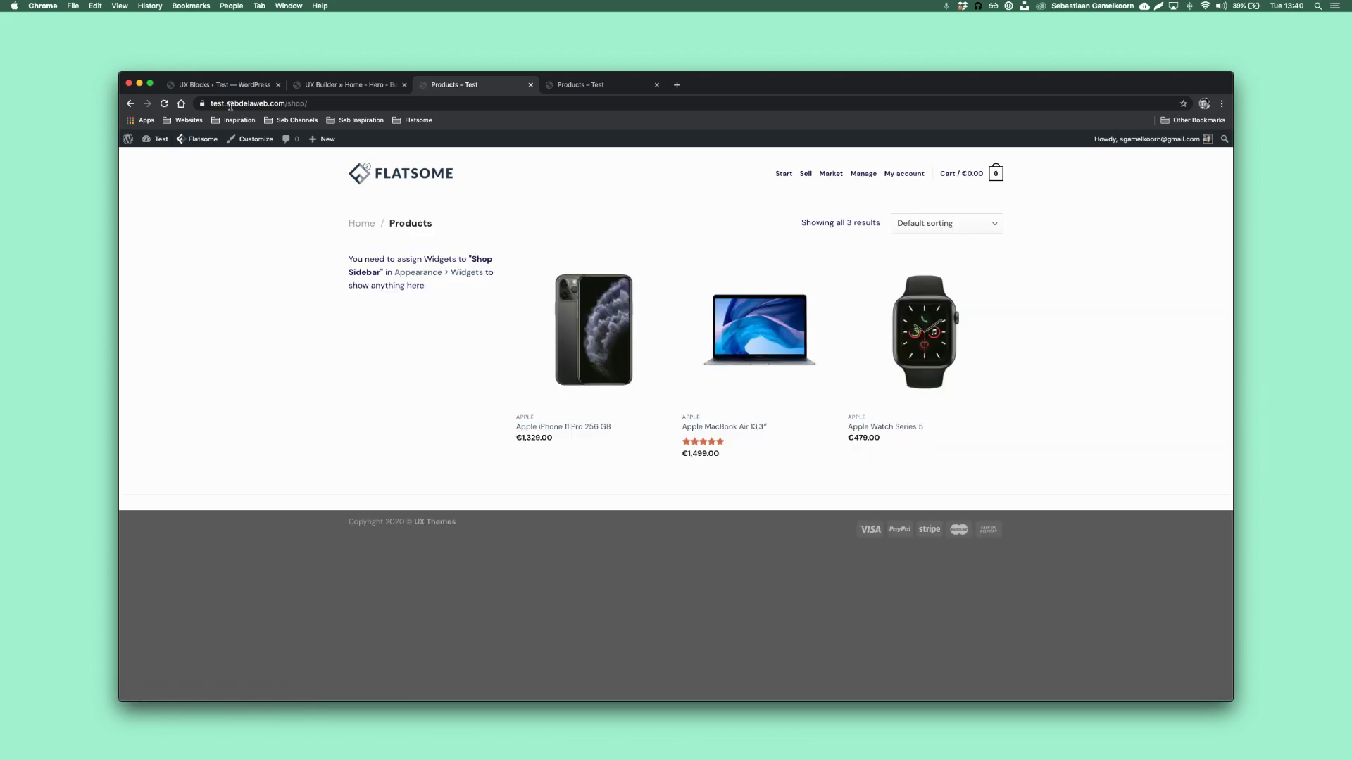
Check the click counts of both hero button links in the Linker list and the dashboard's Linker - Top 10 widget
{"action": "left_click", "coordinate": [234, 86]}
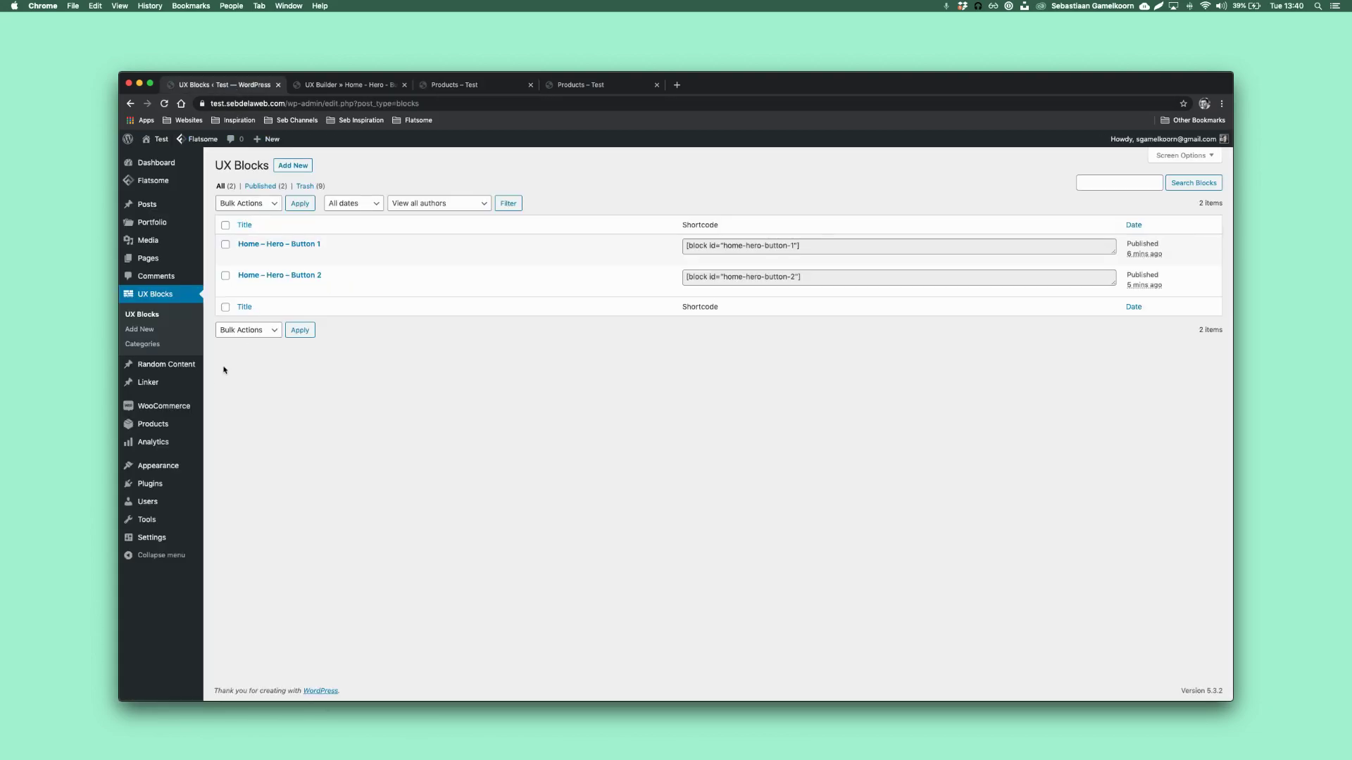
{"action": "left_click", "coordinate": [167, 387]}
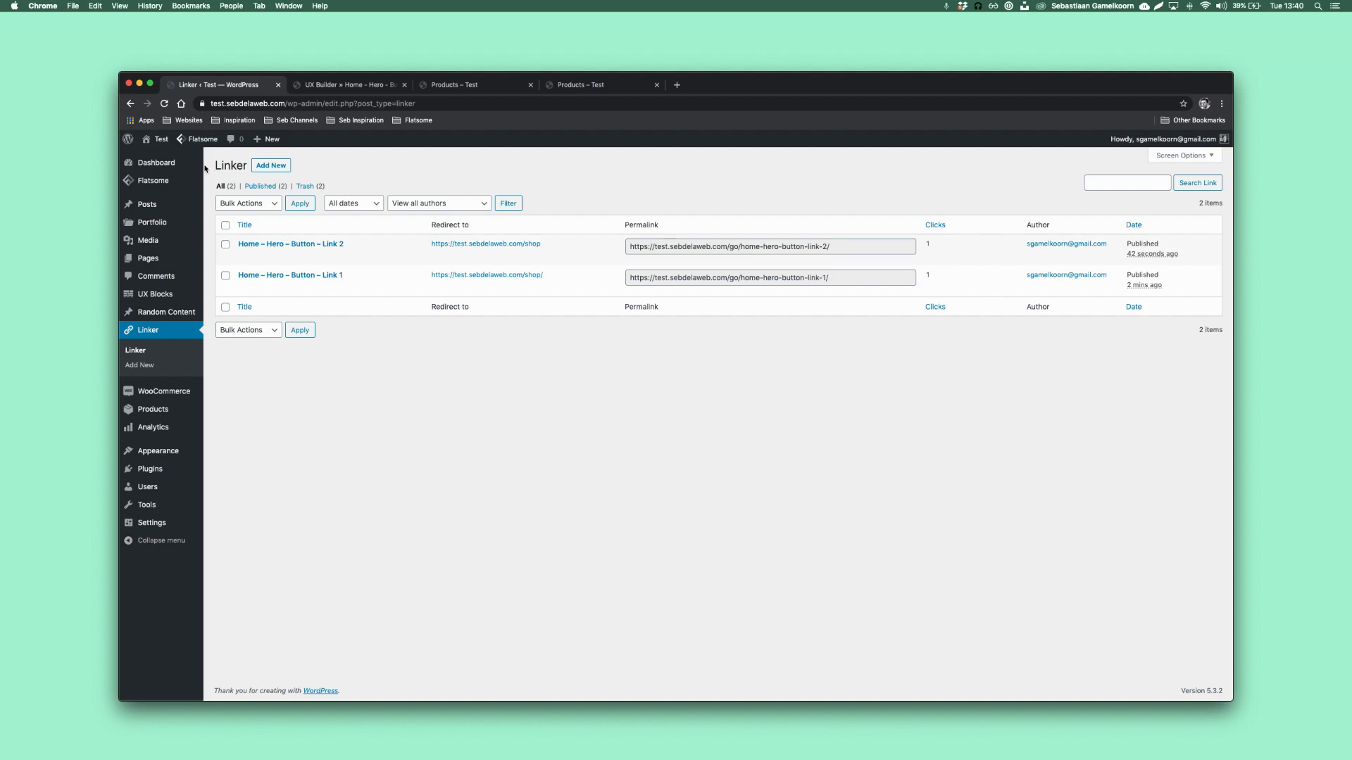
{"action": "left_click", "coordinate": [157, 162]}
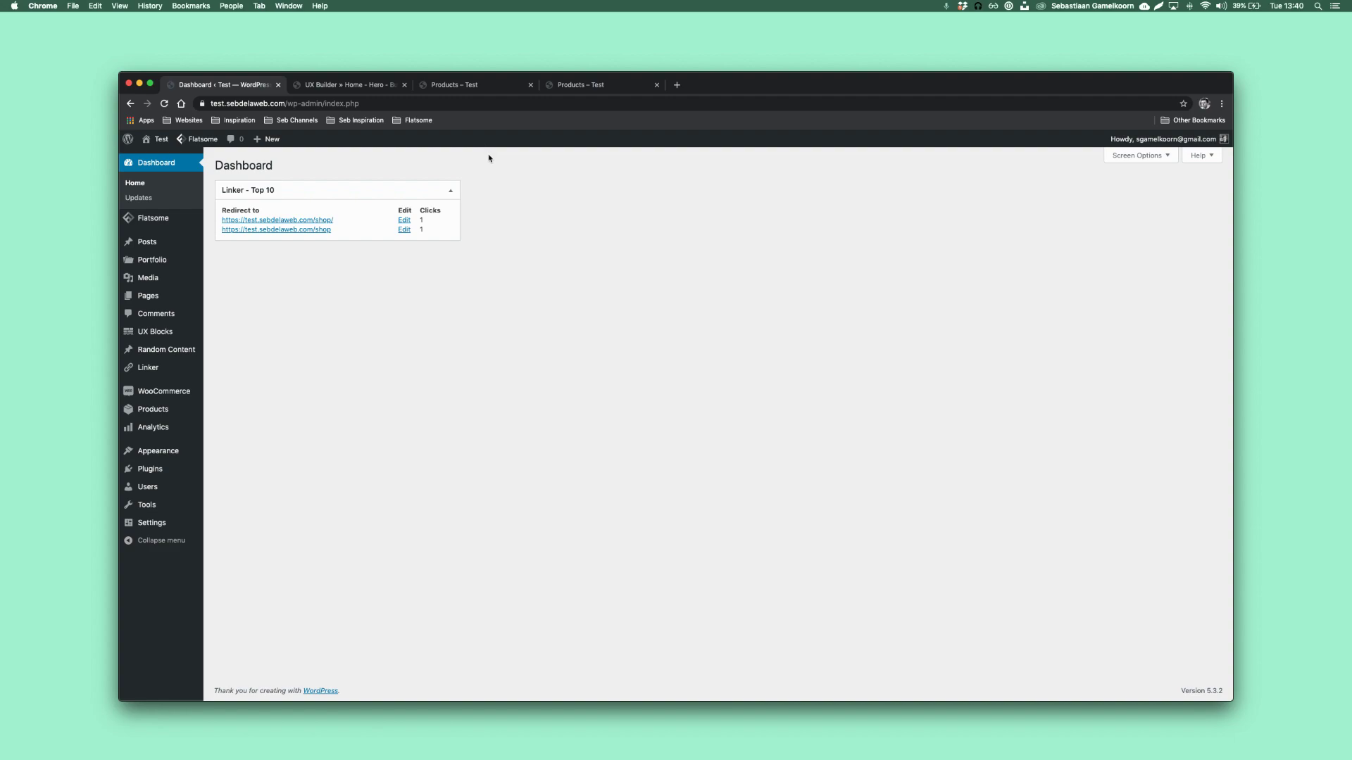
{"action": "left_click", "coordinate": [152, 368]}
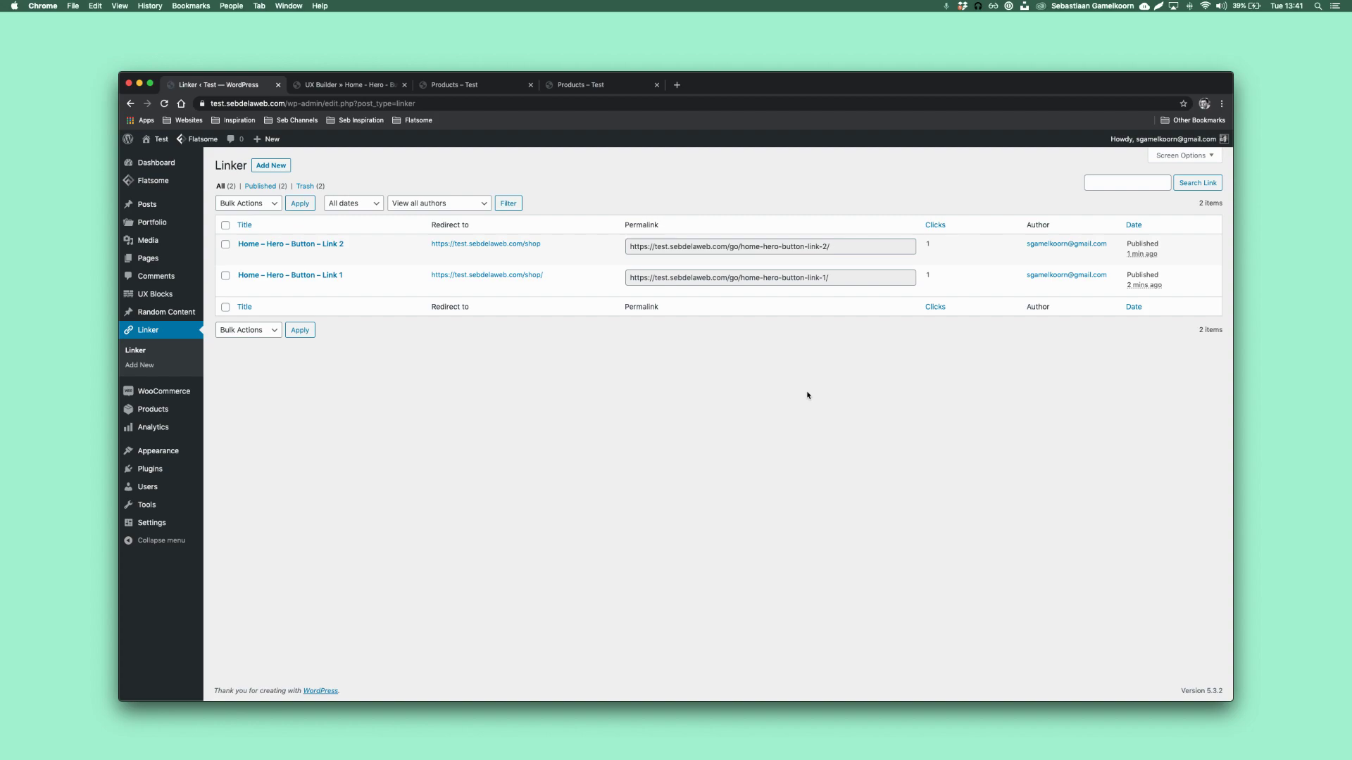
Open sebdelaweb.com in a new tab and look through the tutorials featured on its home page
{"action": "key", "text": "super+t"}
{"action": "type", "text": "sebdelaweb.com"}
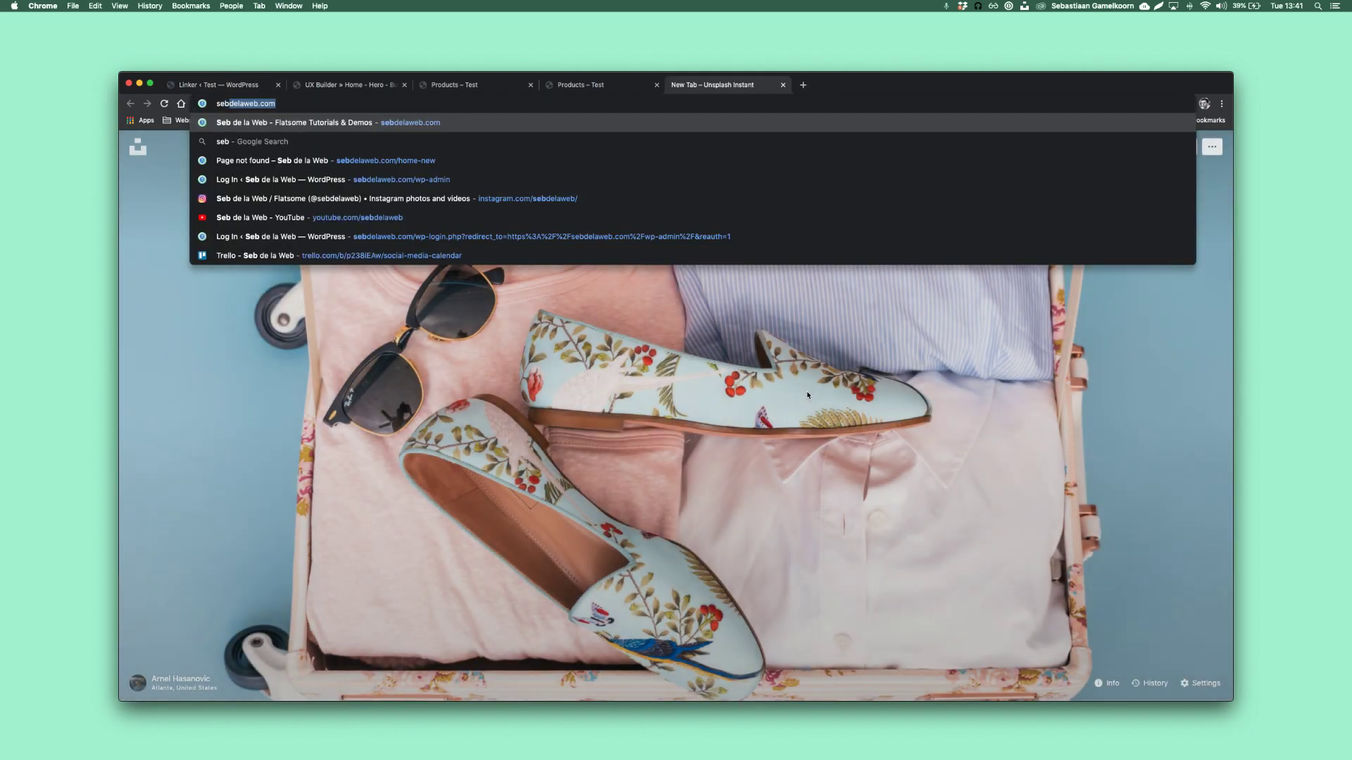
{"action": "key", "text": "Return"}
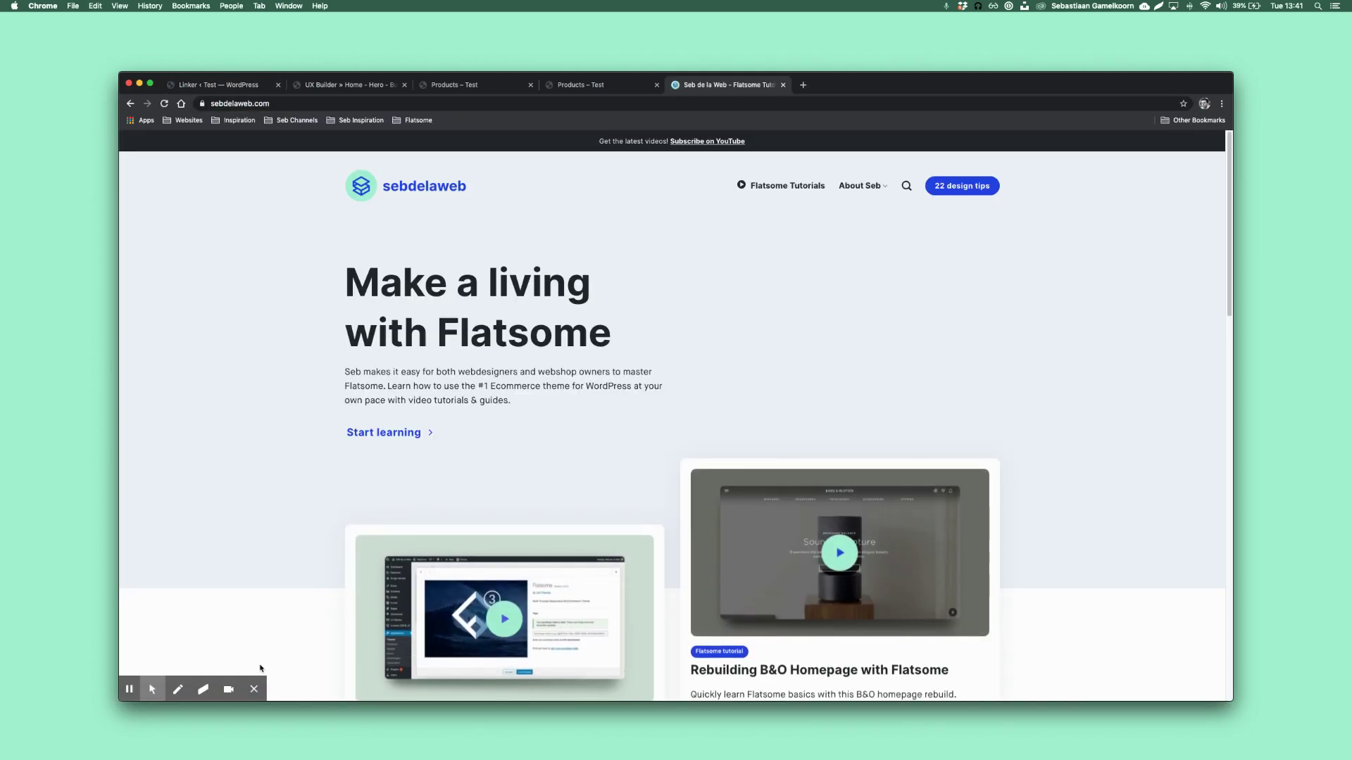
{"action": "scroll", "coordinate": [635, 420], "scroll_direction": "down", "scroll_amount": 10}
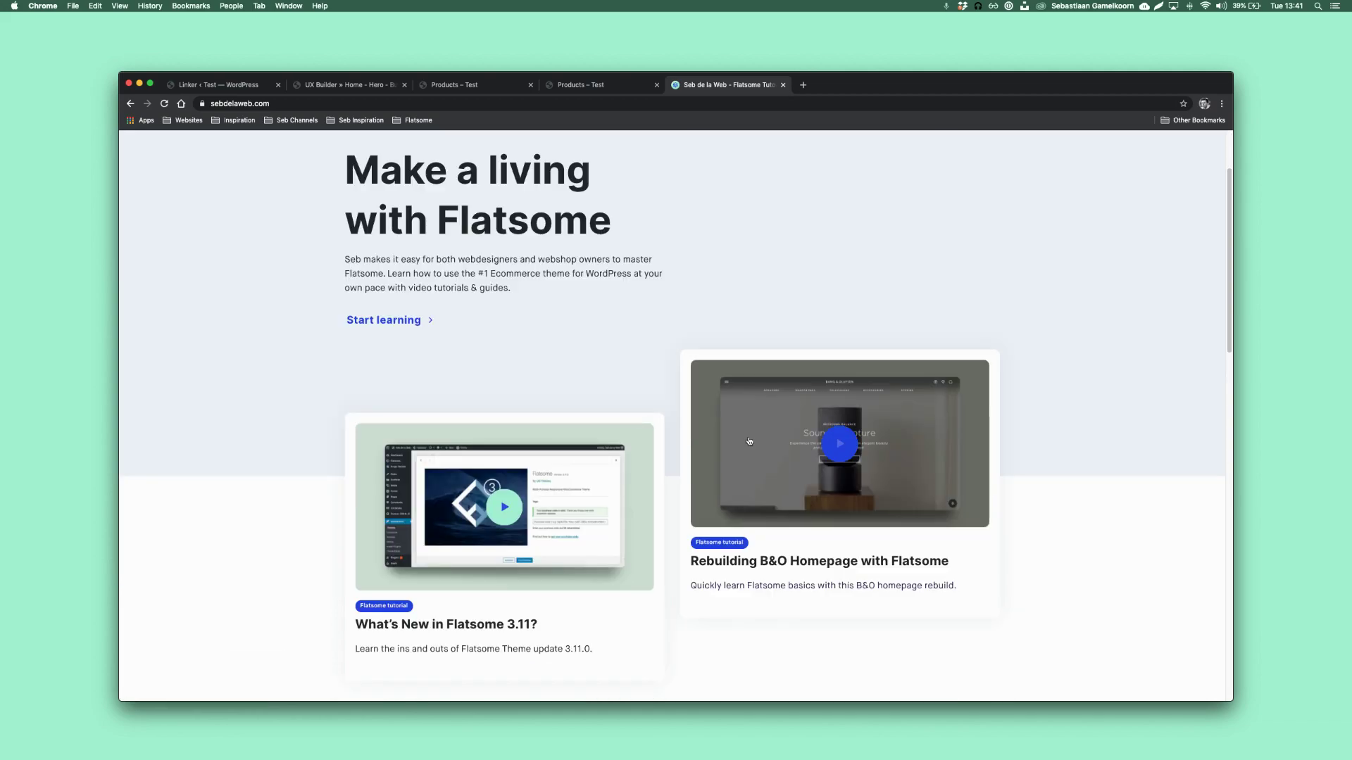
{"action": "scroll", "coordinate": [839, 451], "scroll_direction": "down", "scroll_amount": 2}
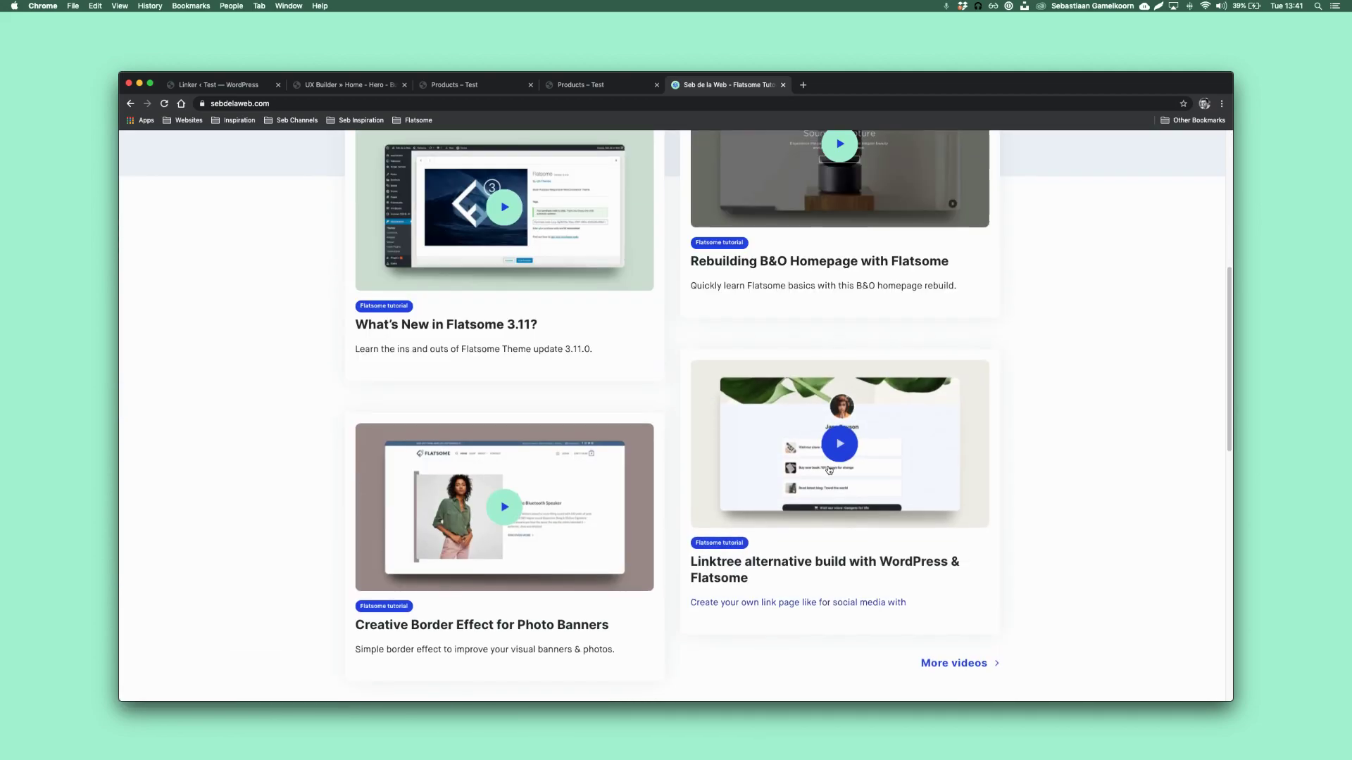
{"action": "scroll", "coordinate": [819, 463], "scroll_direction": "up", "scroll_amount": 2}
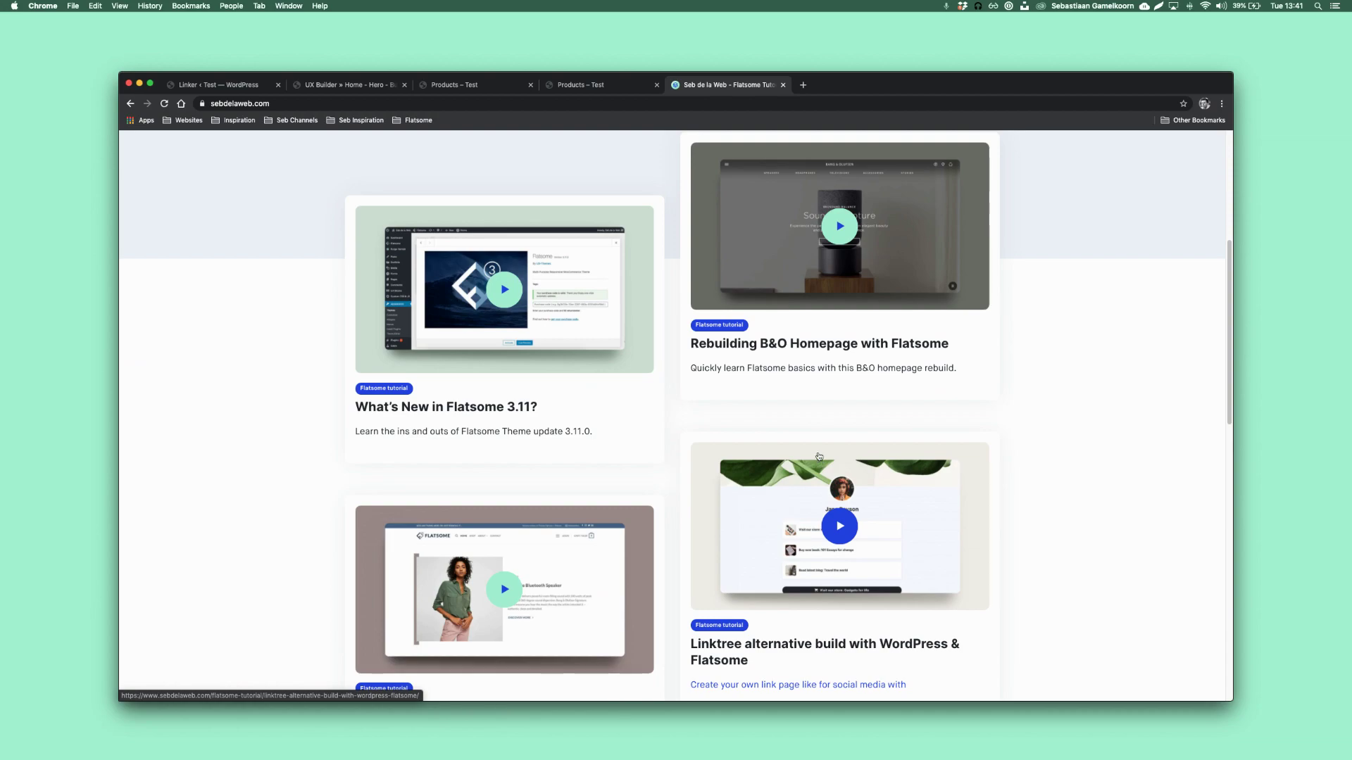
{"action": "scroll", "coordinate": [819, 456], "scroll_direction": "up", "scroll_amount": 5}
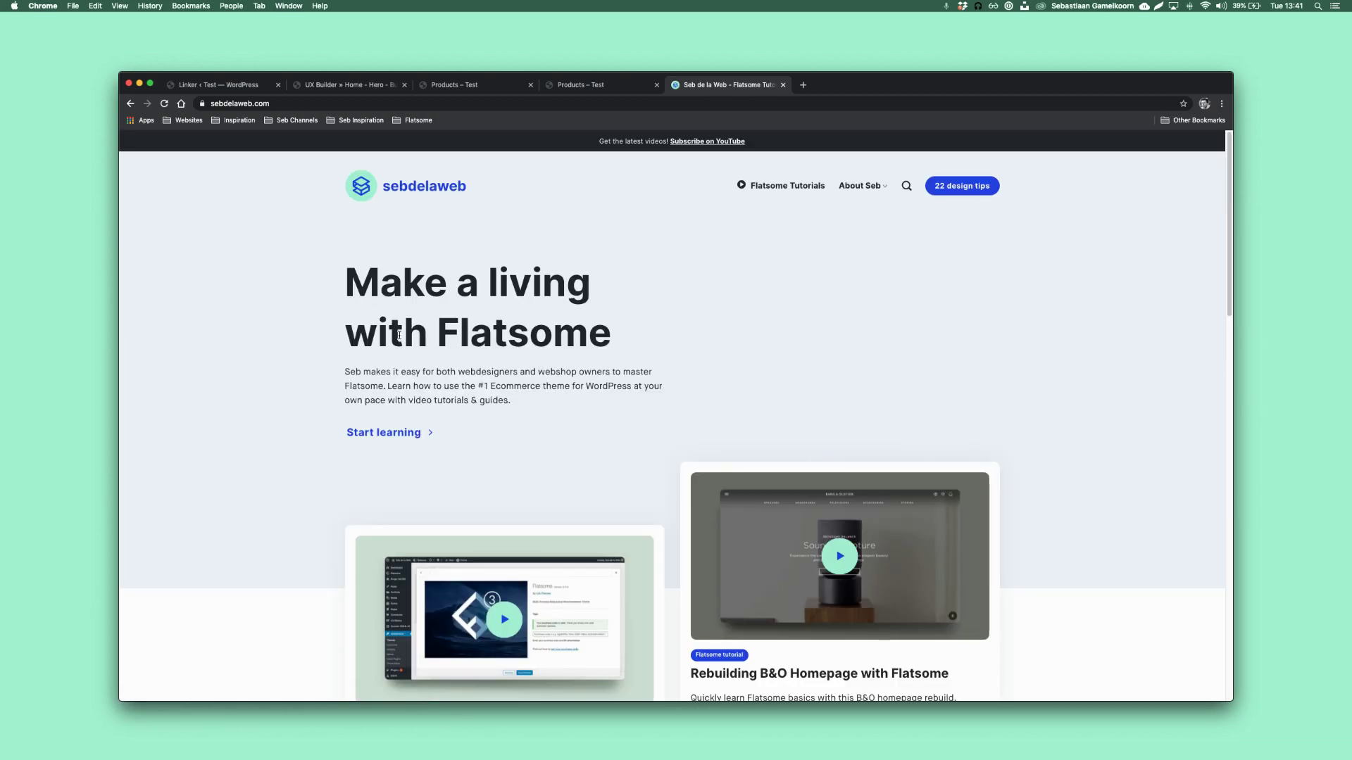
Browse the site's Flatsome Tutorials page and open the YouTube channel linked in its announcement bar
{"action": "left_click", "coordinate": [796, 192]}
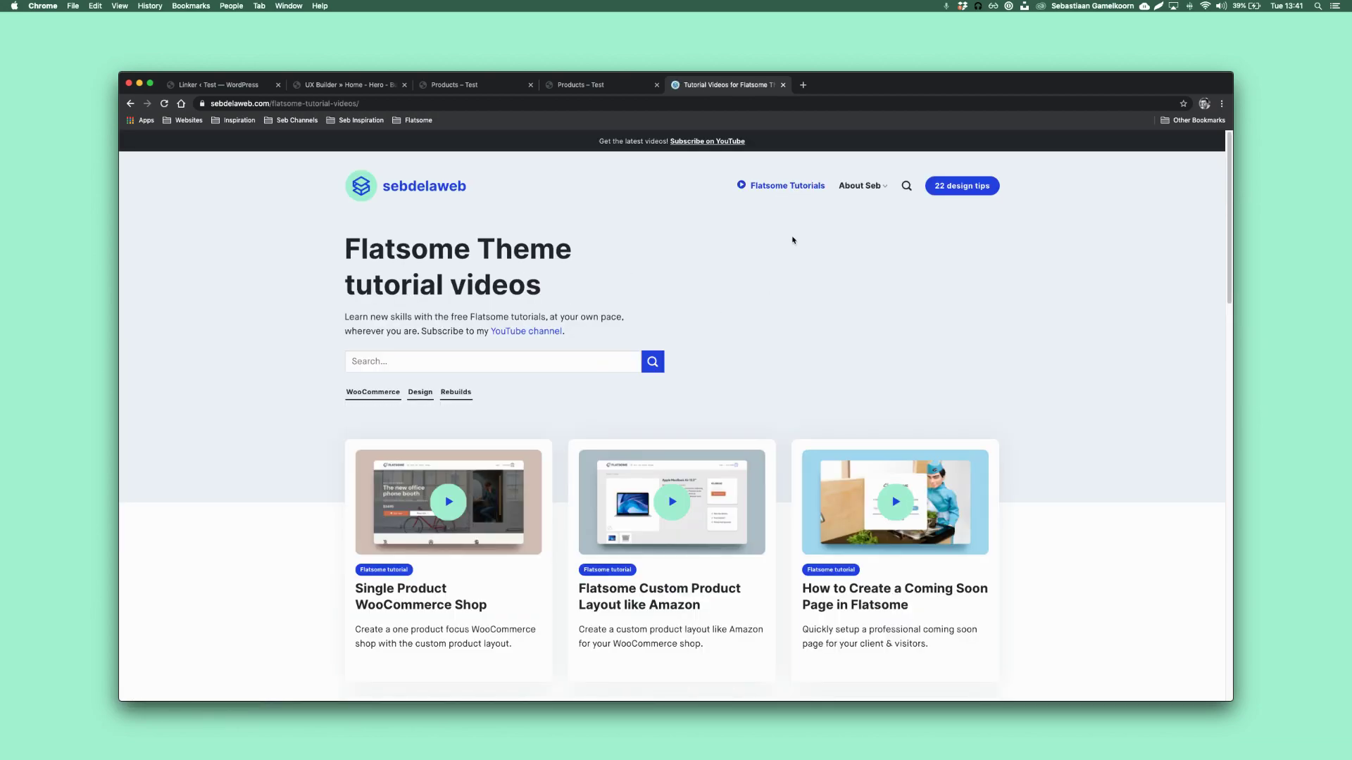
{"action": "scroll", "coordinate": [795, 342], "scroll_direction": "down", "scroll_amount": 4}
{"action": "scroll", "coordinate": [797, 394], "scroll_direction": "down", "scroll_amount": 2}
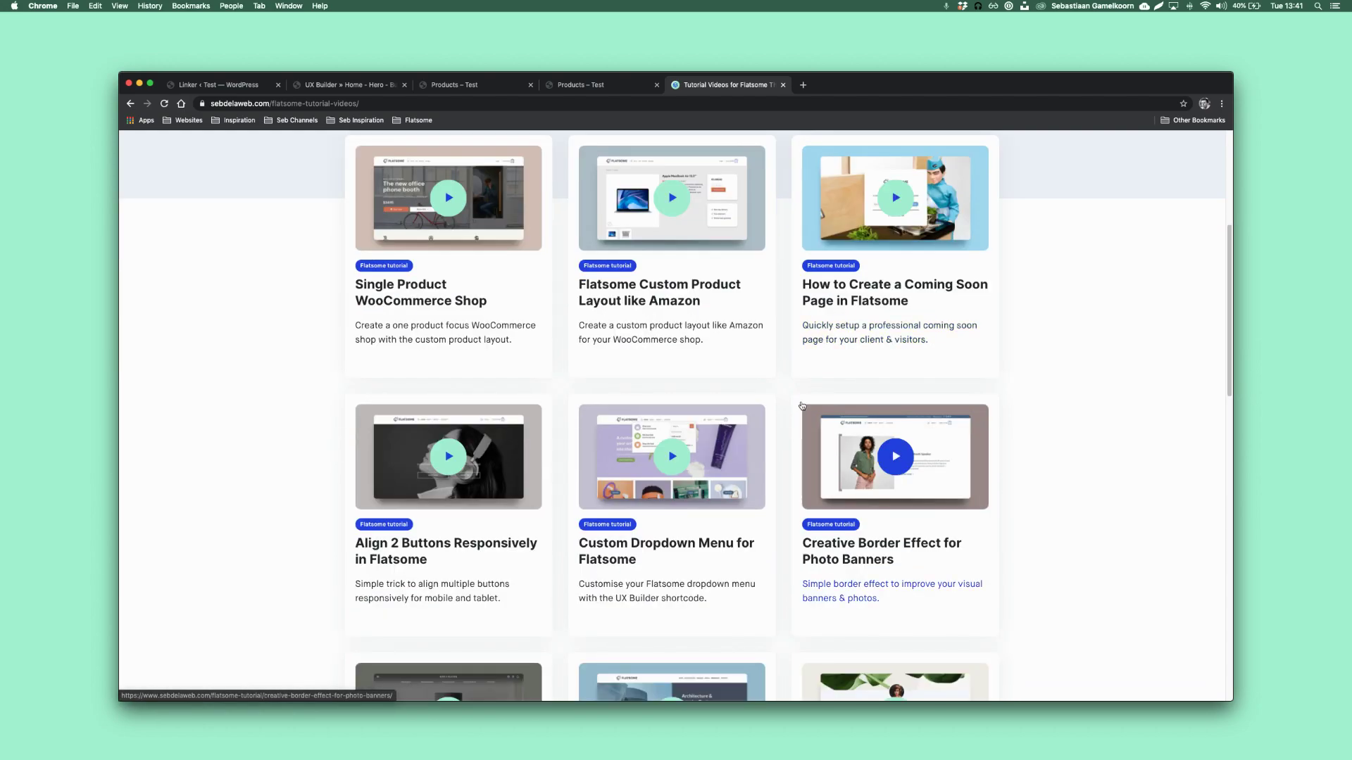
{"action": "scroll", "coordinate": [802, 406], "scroll_direction": "down", "scroll_amount": 3}
{"action": "scroll", "coordinate": [802, 406], "scroll_direction": "up", "scroll_amount": 10}
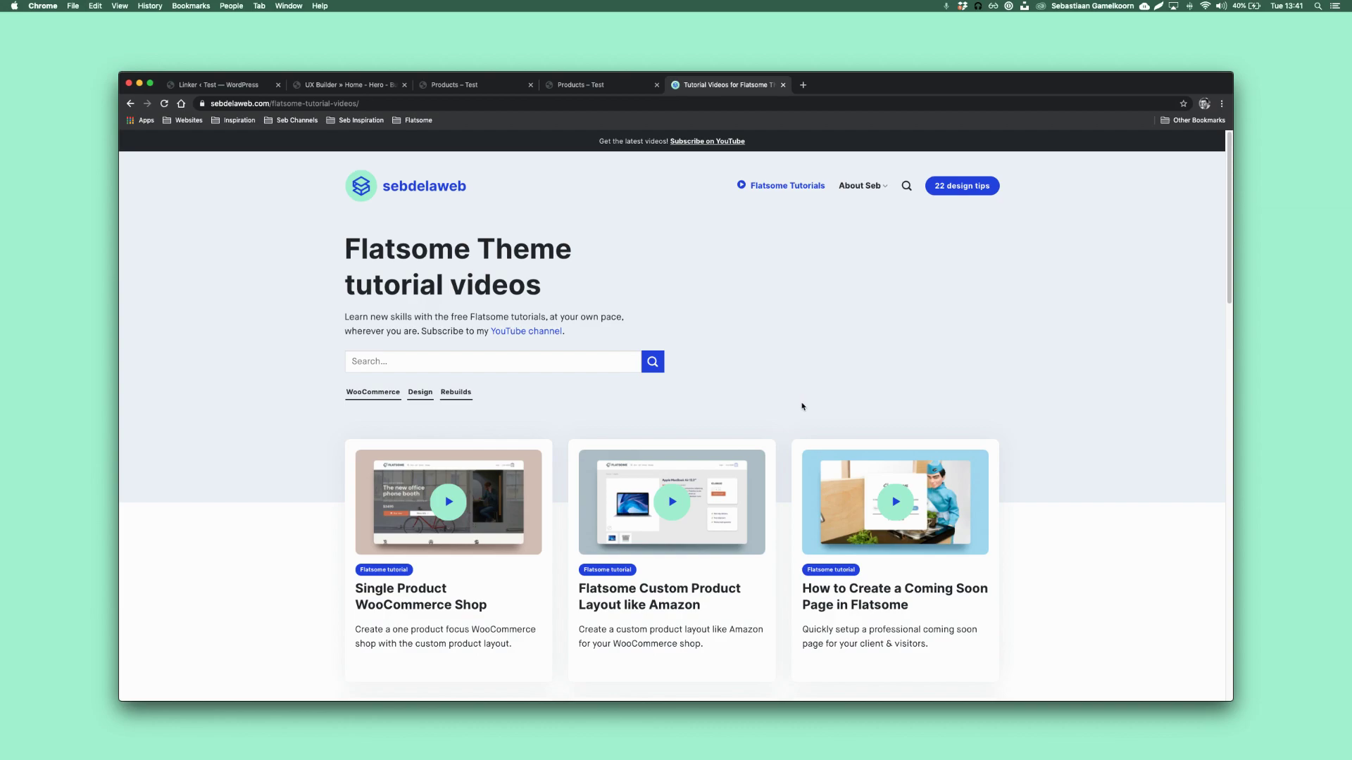
{"action": "left_click", "coordinate": [718, 142]}
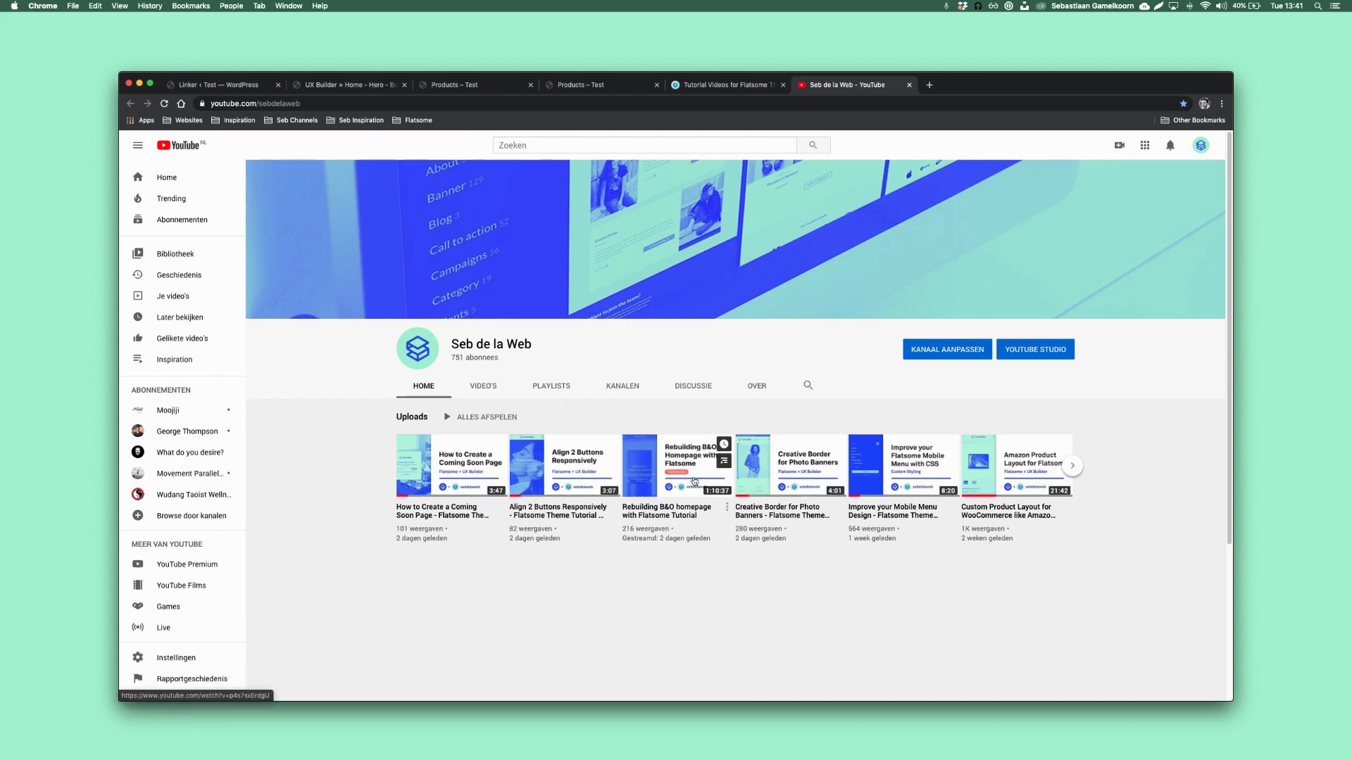
Open the sebdelaweb Instagram profile at instagram.com/sebdelaweb in a new tab
{"action": "key", "text": "super+t"}
{"action": "type", "text": "instagram.com"}
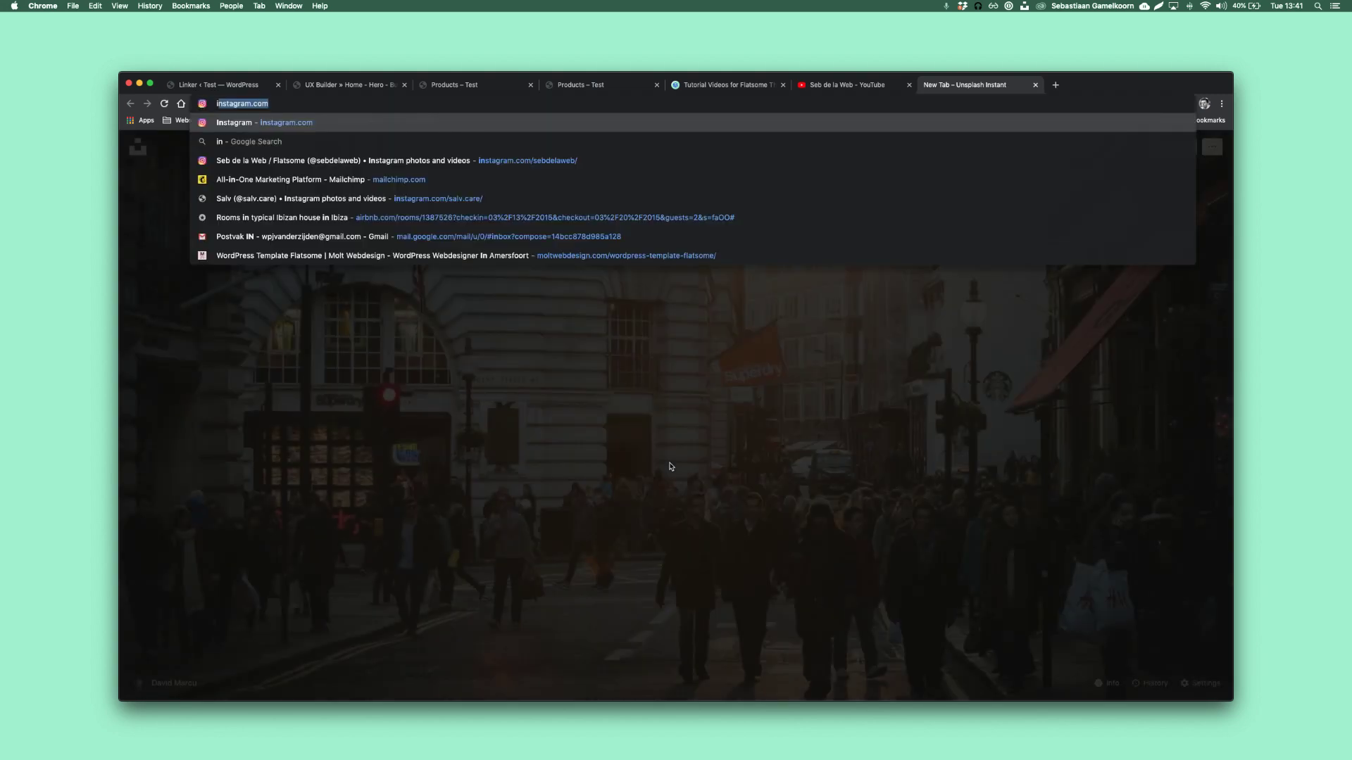
{"action": "key", "text": "Down"}
{"action": "key", "text": "Down"}
{"action": "key", "text": "Down"}
{"action": "key", "text": "Down"}
{"action": "key", "text": "Down"}
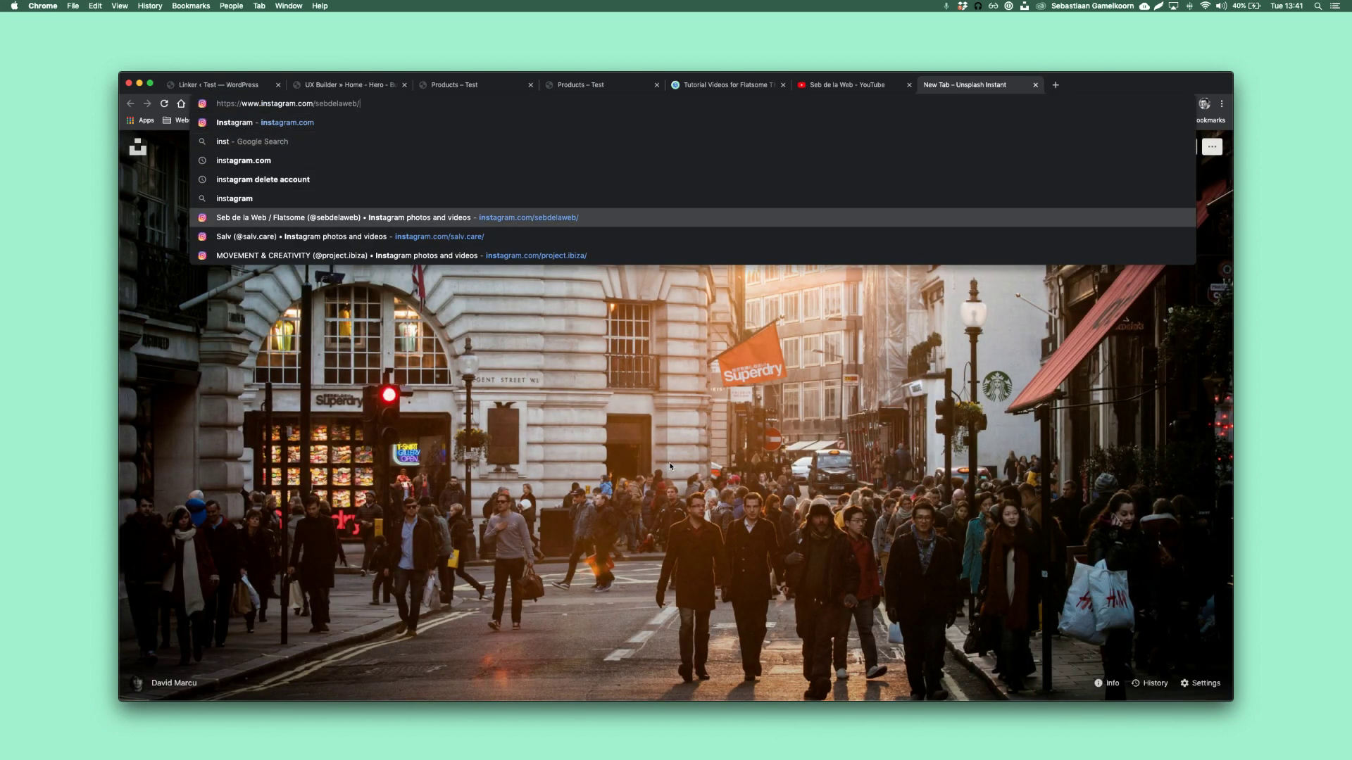
{"action": "key", "text": "Return"}
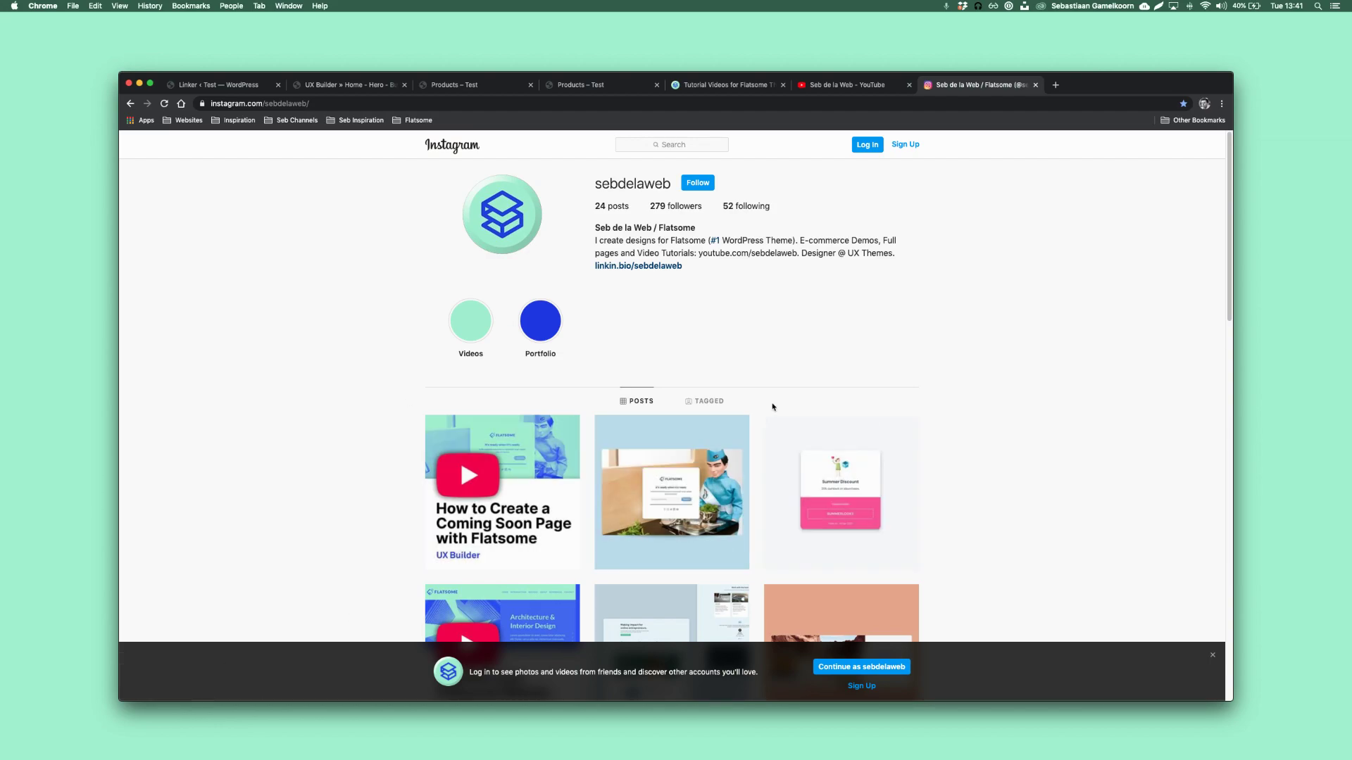
Look through the posts on the Instagram profile and dismiss the log-in banner
{"action": "scroll", "coordinate": [676, 504], "scroll_direction": "down", "scroll_amount": 3}
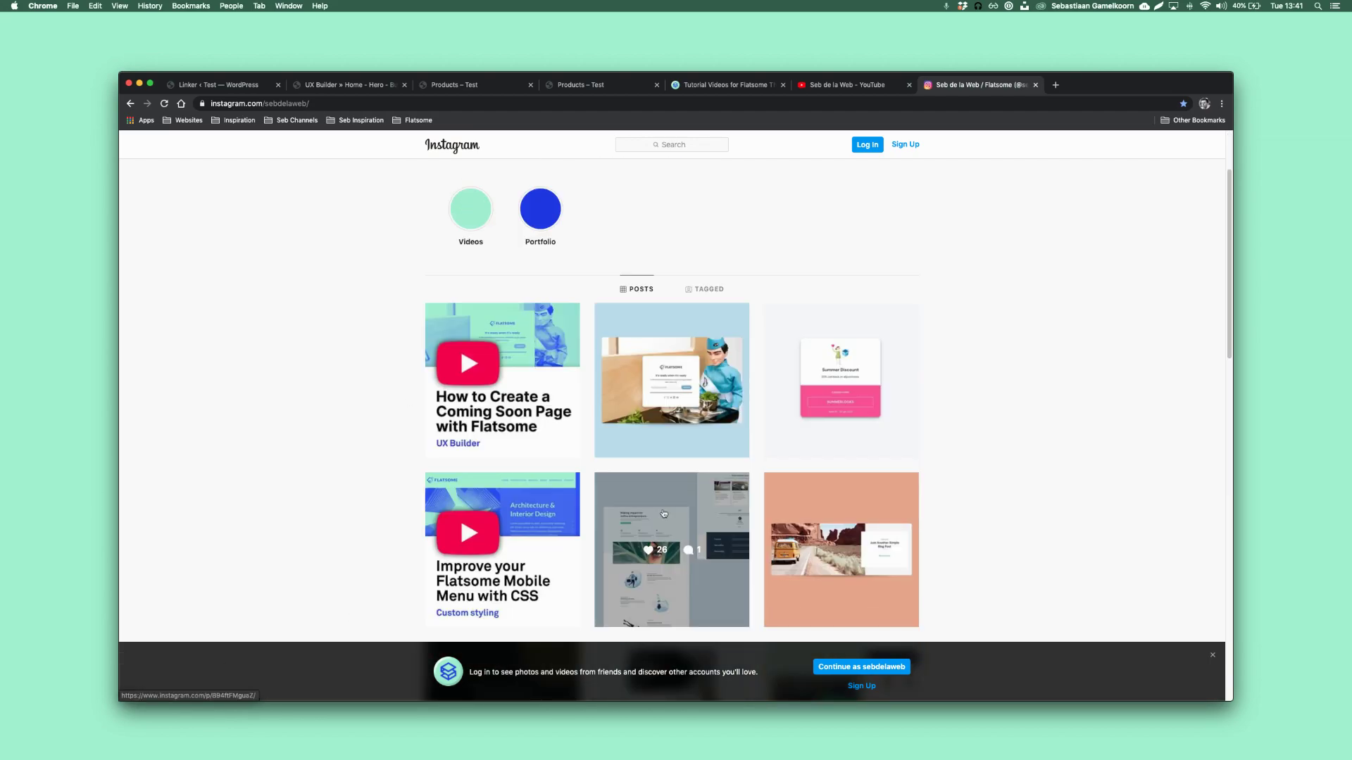
{"action": "scroll", "coordinate": [681, 507], "scroll_direction": "down", "scroll_amount": 5}
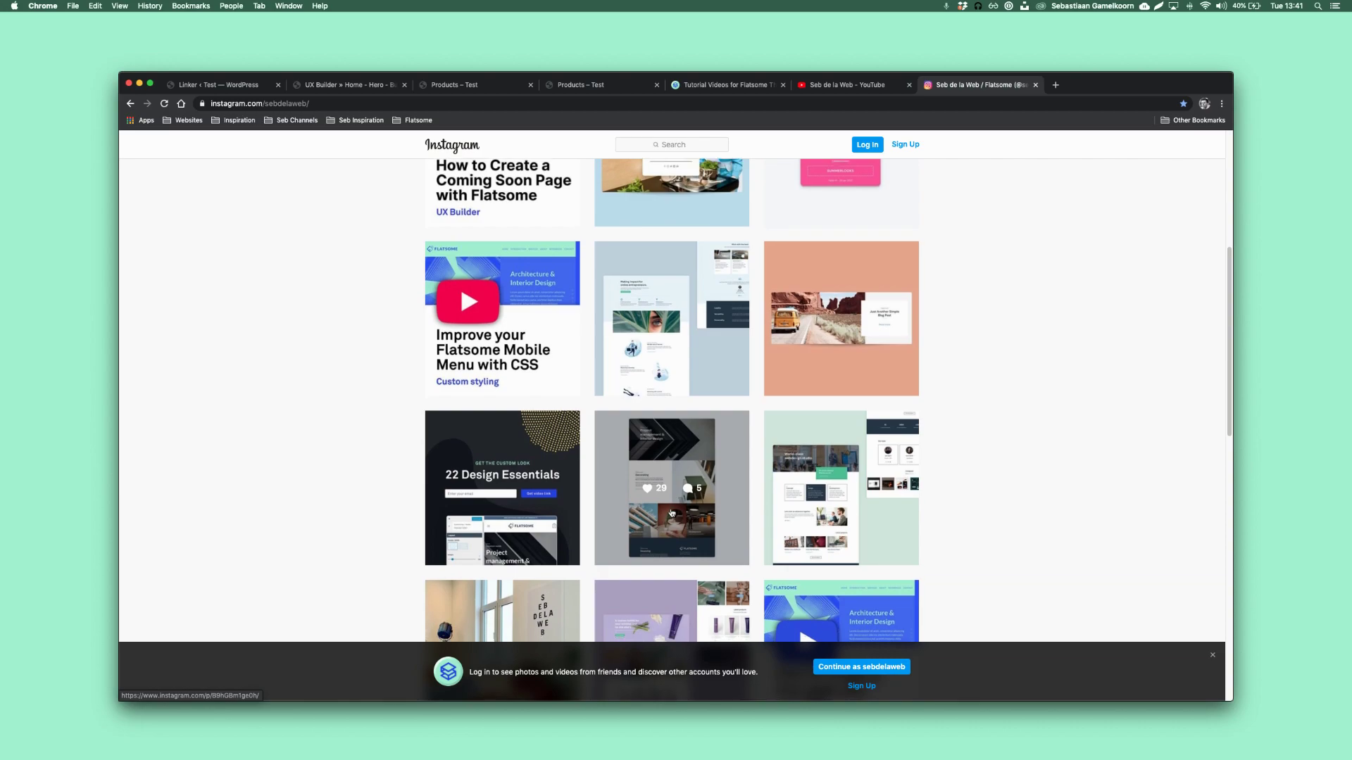
{"action": "scroll", "coordinate": [672, 514], "scroll_direction": "down", "scroll_amount": 1}
{"action": "scroll", "coordinate": [680, 514], "scroll_direction": "down", "scroll_amount": 1}
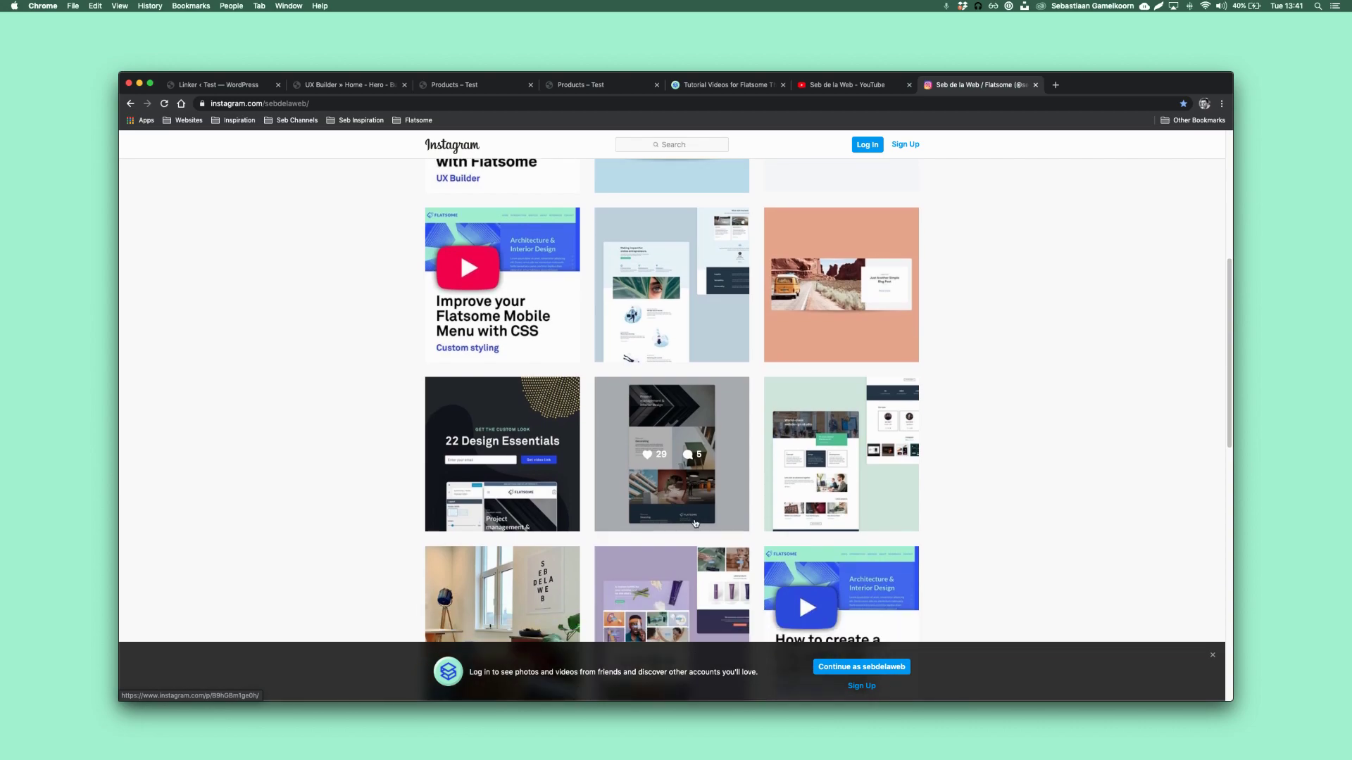
{"action": "scroll", "coordinate": [859, 493], "scroll_direction": "up", "scroll_amount": 5}
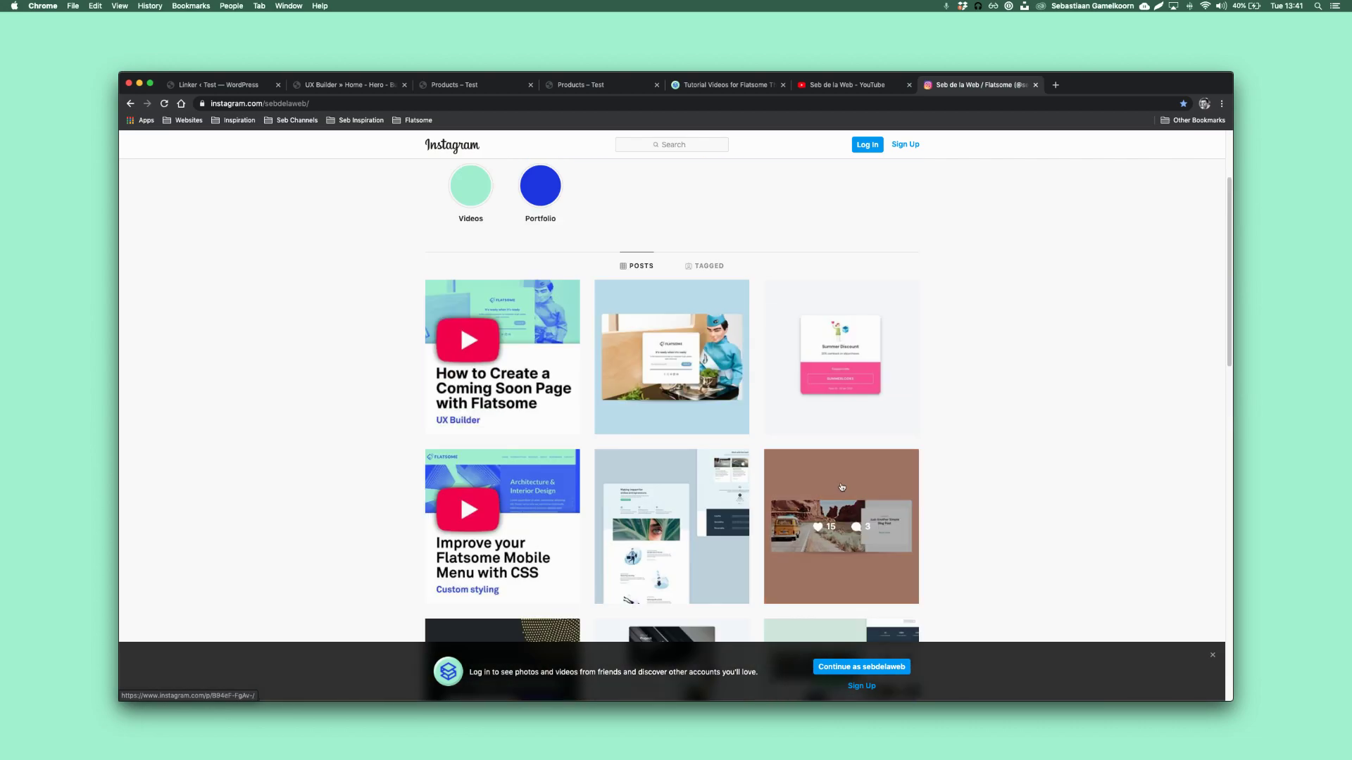
{"action": "left_click", "coordinate": [1211, 655]}
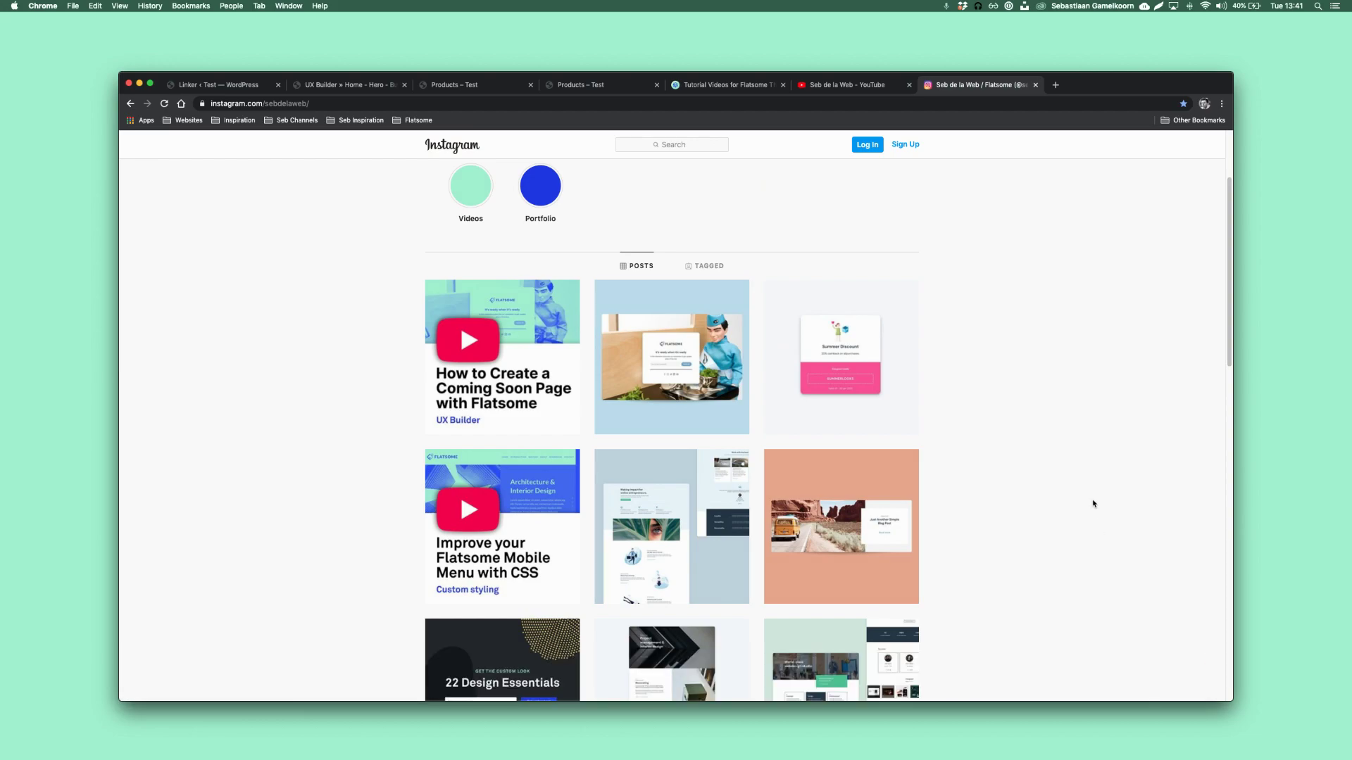